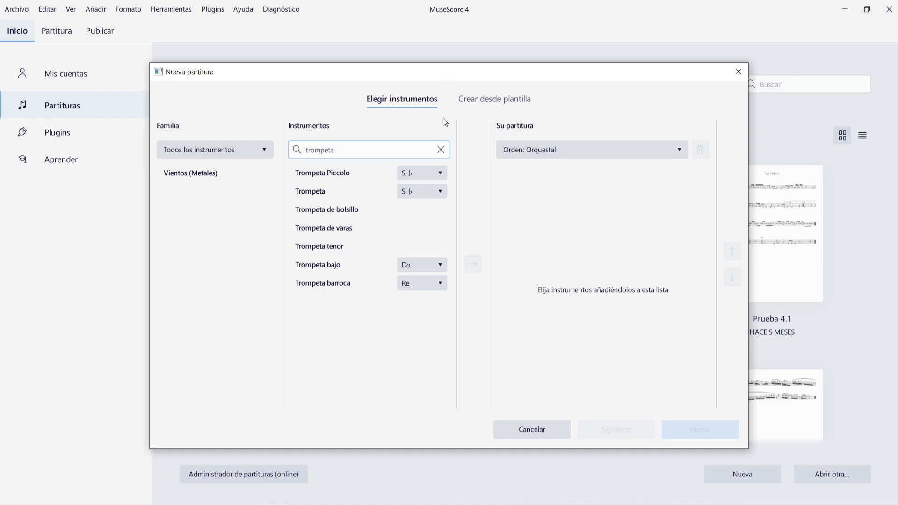
Add Trompeta en Si♭ and Piano to the new score and continue to the additional score information
double_click(342, 193)
double_click(309, 145)
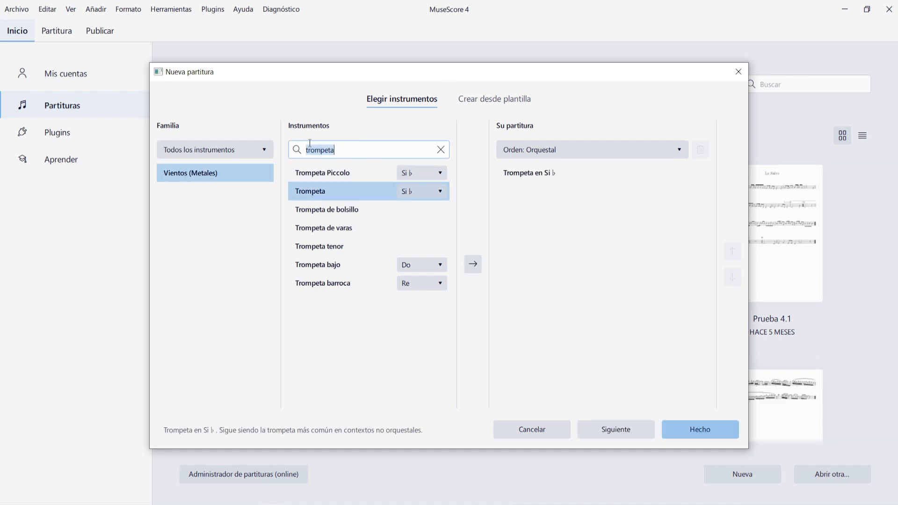
type("piano")
double_click(318, 229)
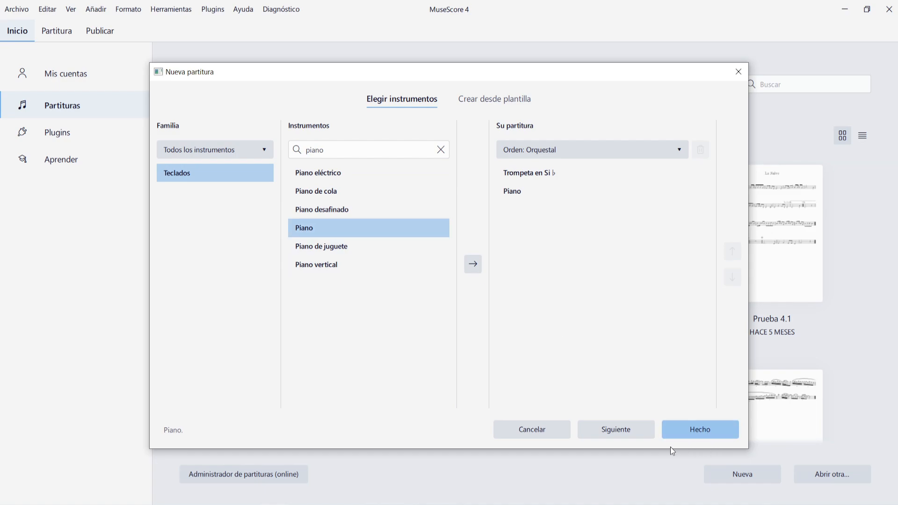
left_click(612, 435)
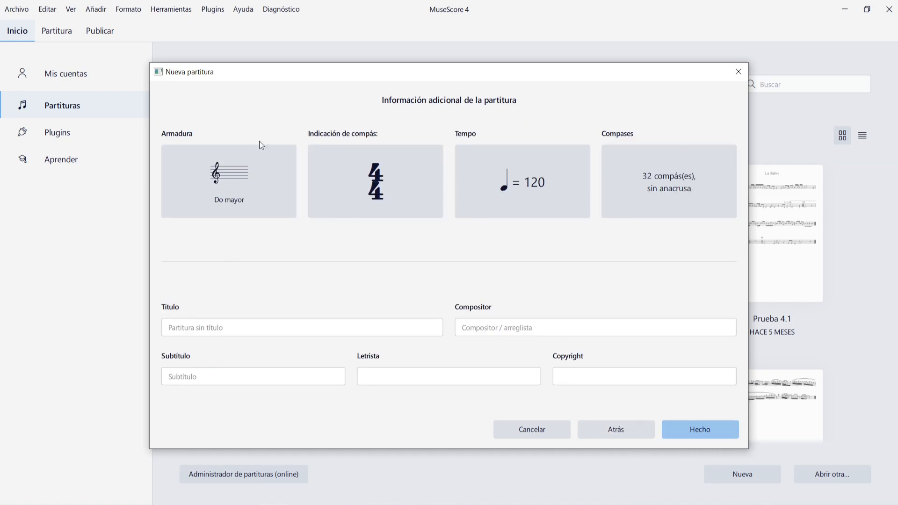
Set the new score's key signature to Sol mayor and create the score
left_click(238, 176)
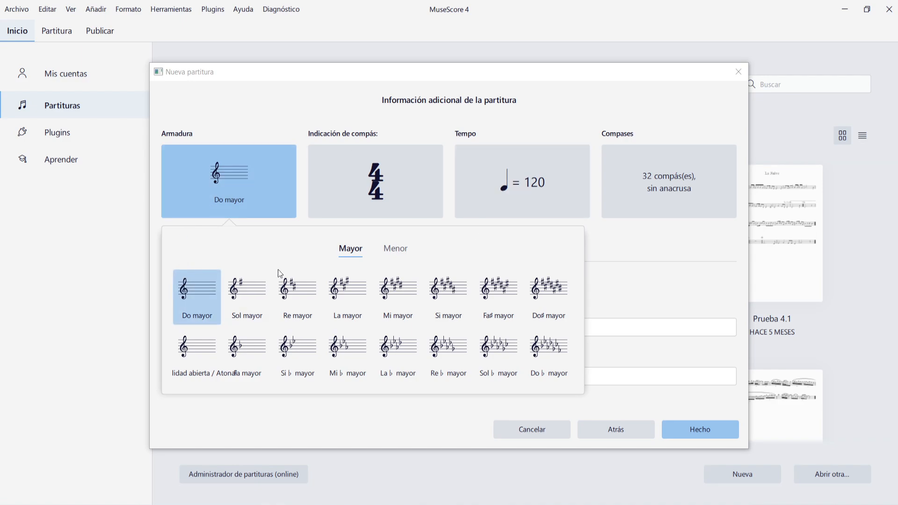
left_click(242, 293)
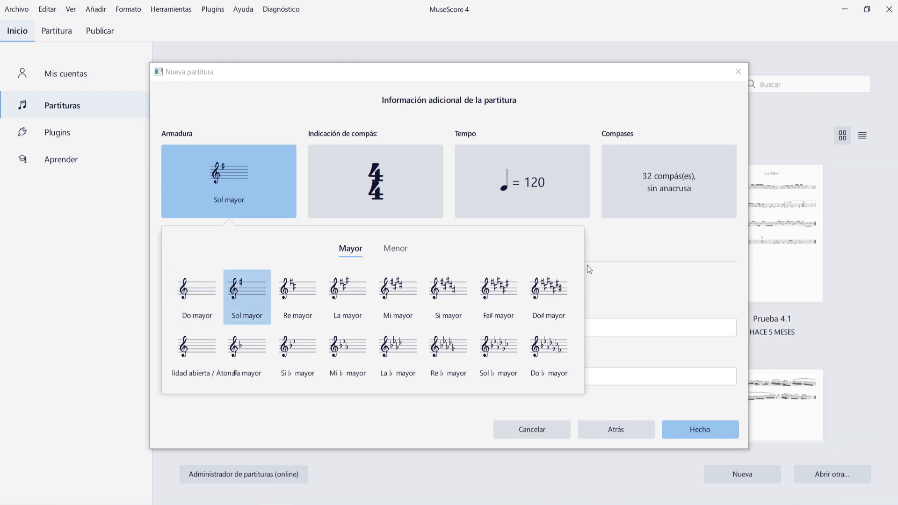
left_click(652, 249)
left_click(713, 431)
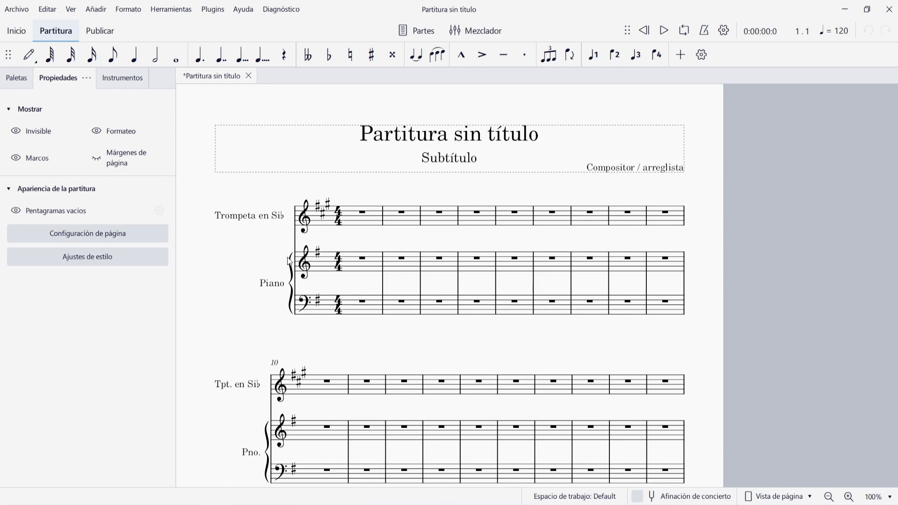
Show the palettes, collapse Altura, and expand the Armaduras palette
left_click(16, 78)
left_click(13, 158)
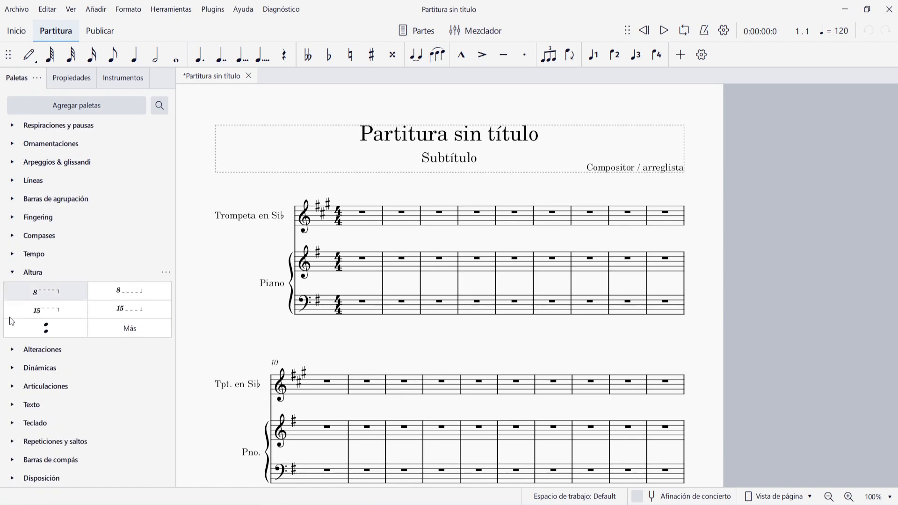
left_click(10, 275)
scroll(57, 263, "up", 5)
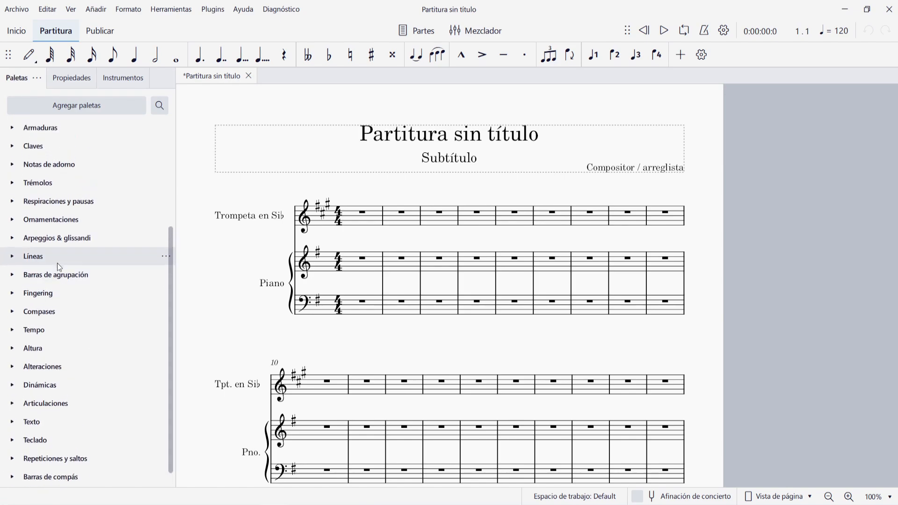
left_click(13, 196)
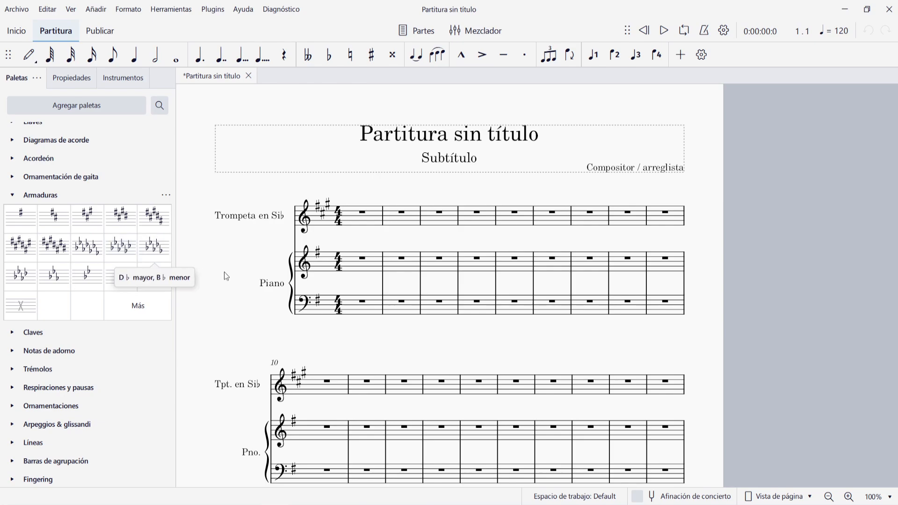
Replace the opening key signature on all staves with one flat, and replace that with two flats
left_click(318, 302)
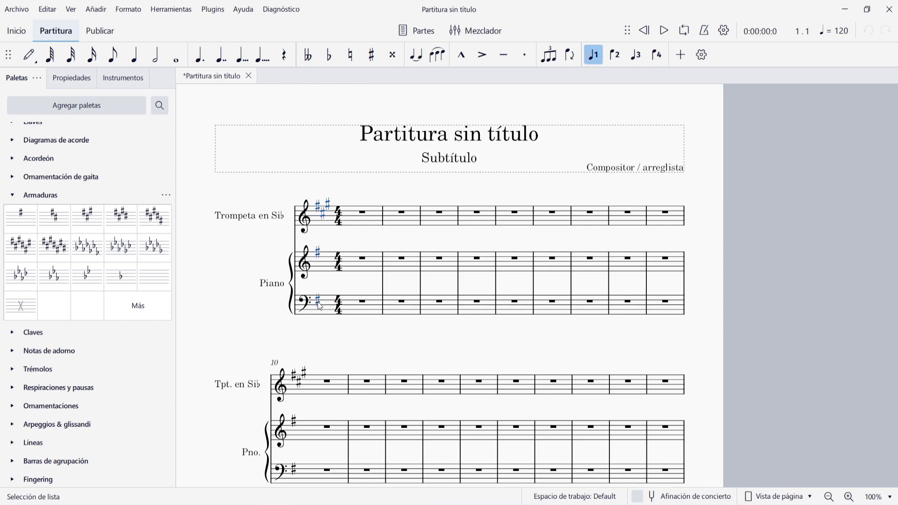
left_click(122, 285)
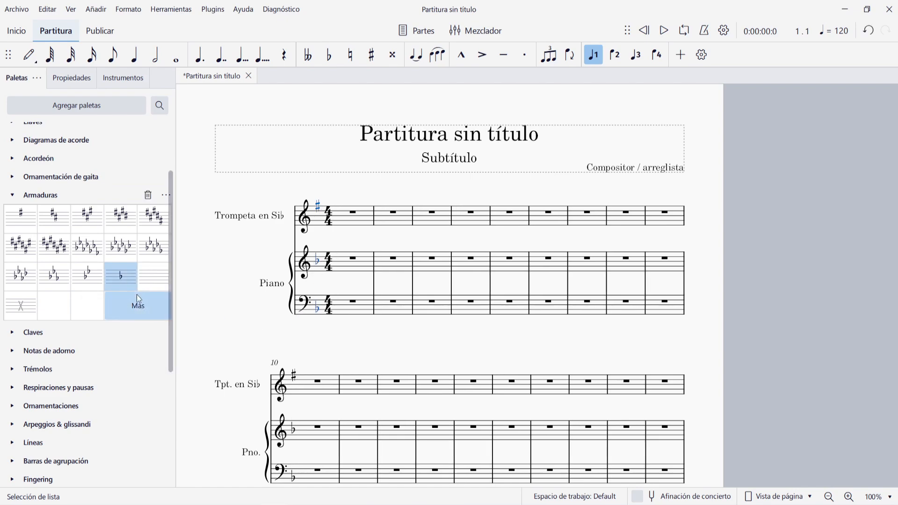
left_click(83, 275)
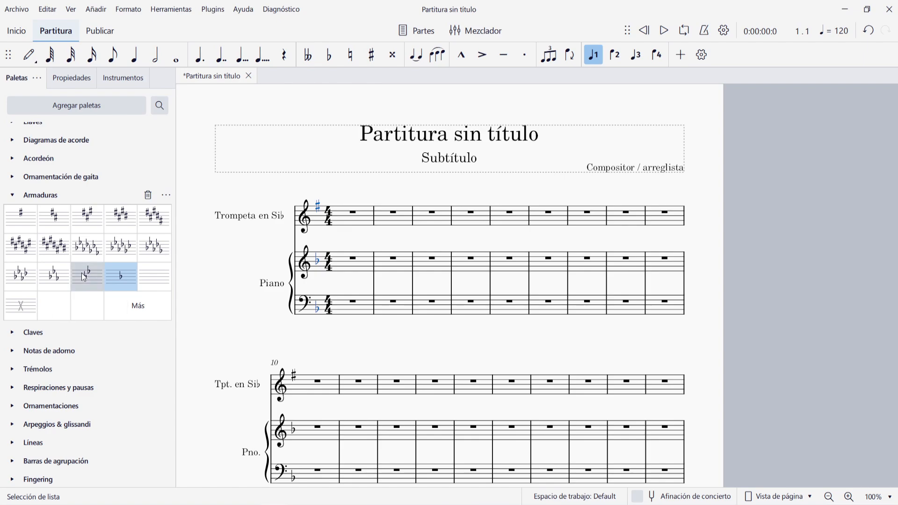
left_click_drag(98, 277, 315, 304)
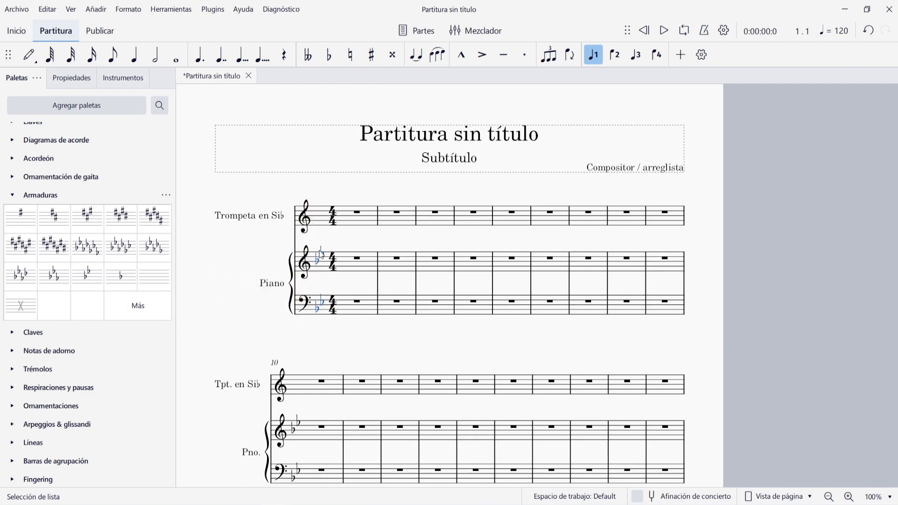
left_click(319, 316)
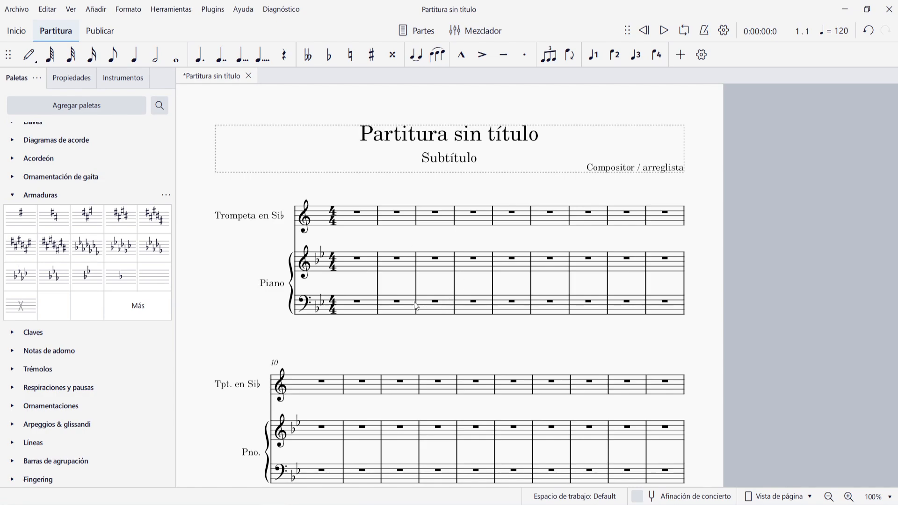
Insert a key change at measure 4 using the one-sharp key signature
left_click(481, 266)
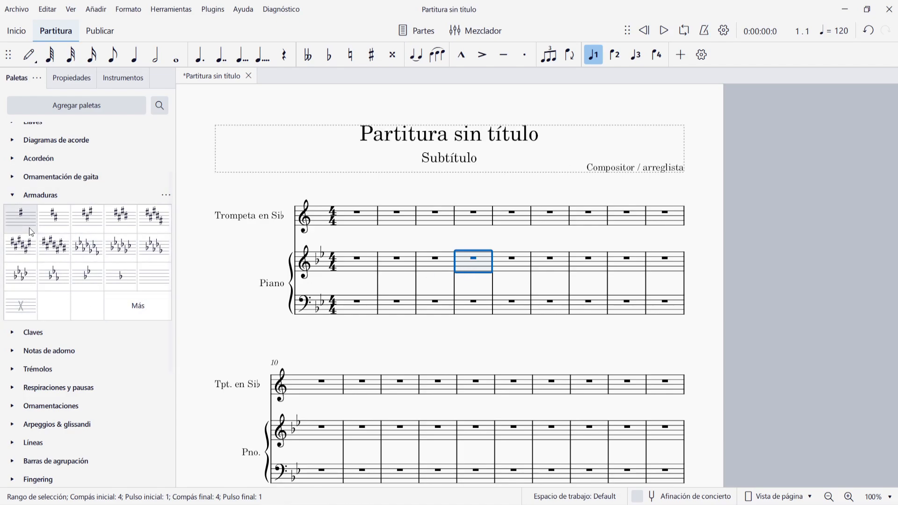
left_click(24, 217)
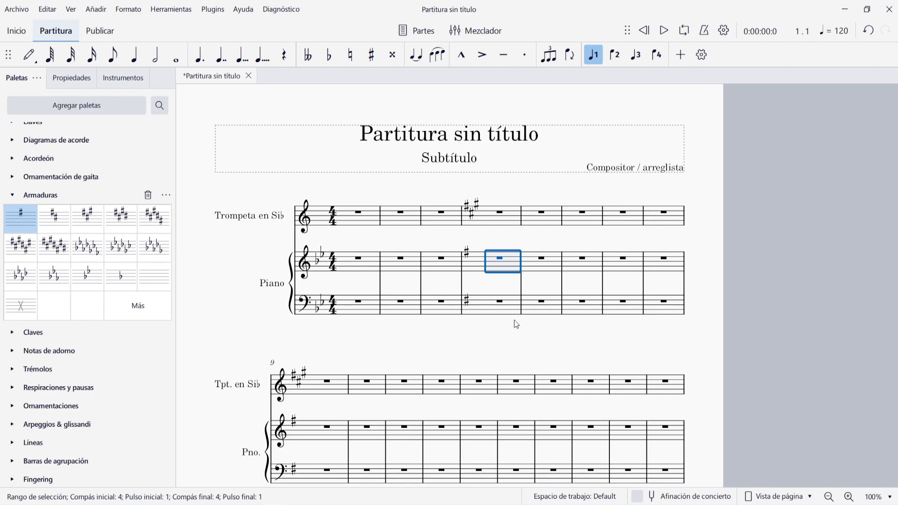
key("Escape")
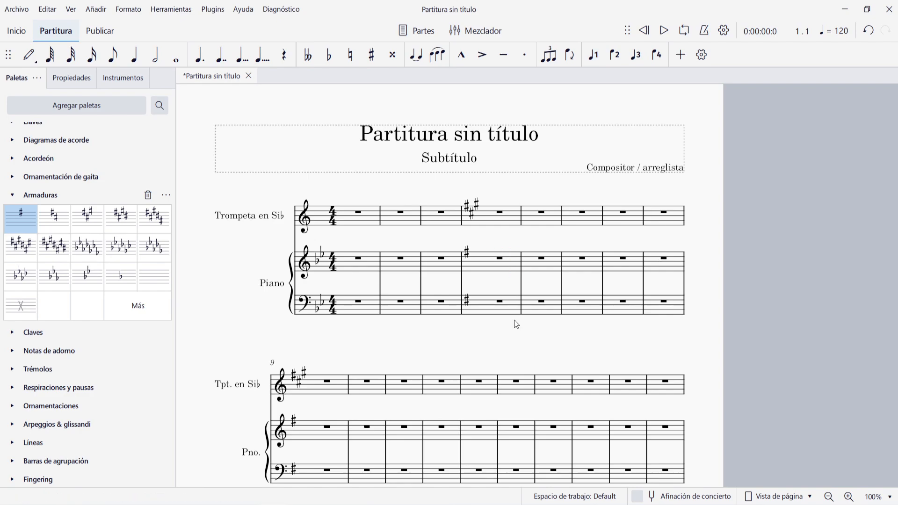
Delete the key change at measure 4 and try to delete the opening key signature as well
left_click(467, 254)
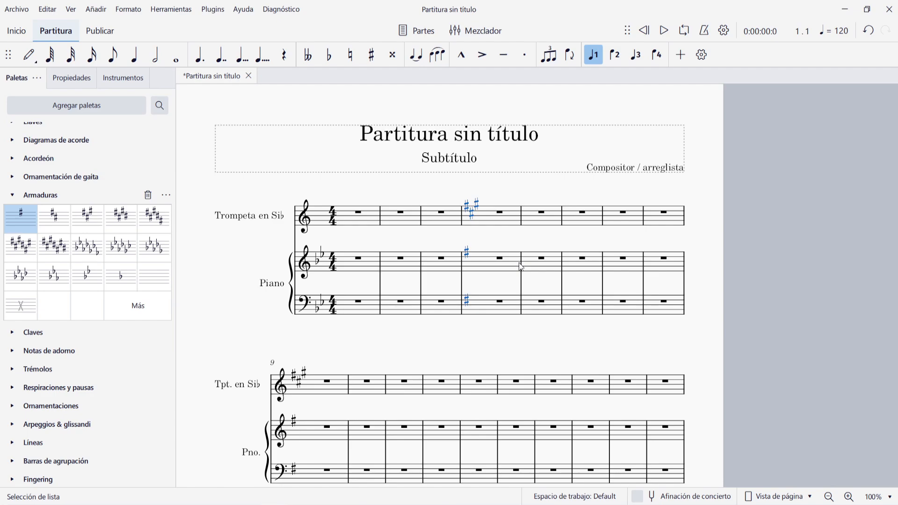
key("Delete")
left_click(323, 258)
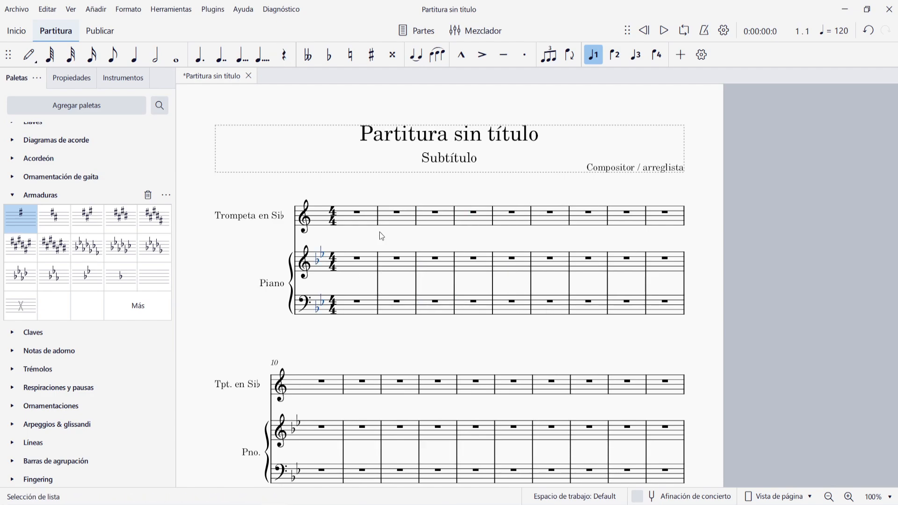
key("Delete")
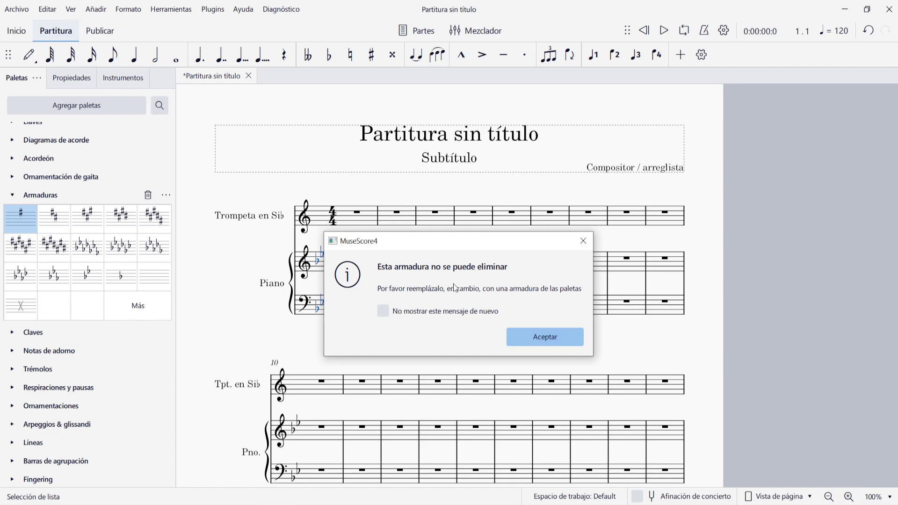
left_click(534, 335)
Replace the opening key signature with the one that has no sharps or flats
left_click(321, 257)
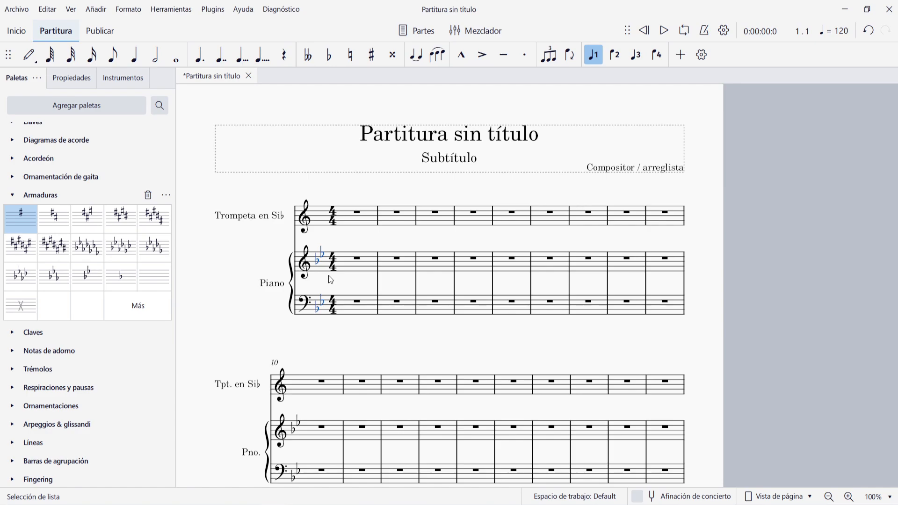
left_click(158, 280)
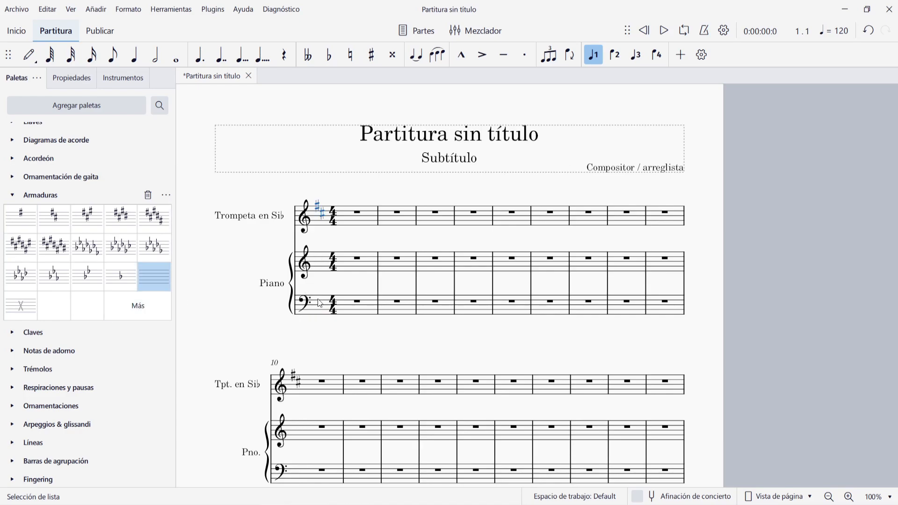
left_click(480, 344)
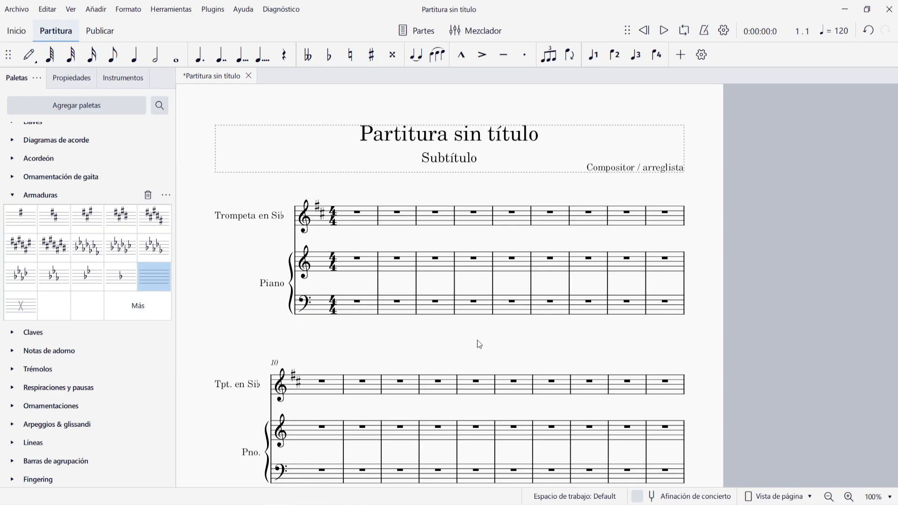
Apply the one-flat key signature to the score from measure 1
left_click(357, 302)
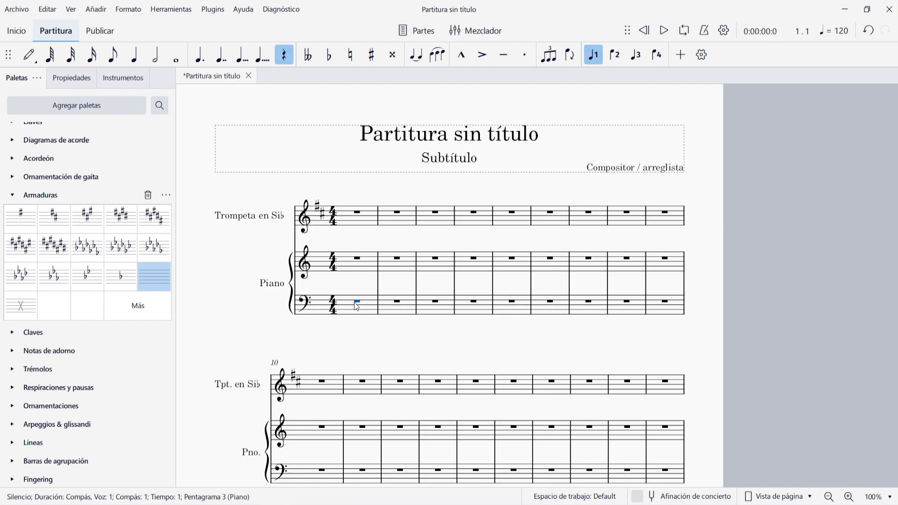
left_click(127, 276)
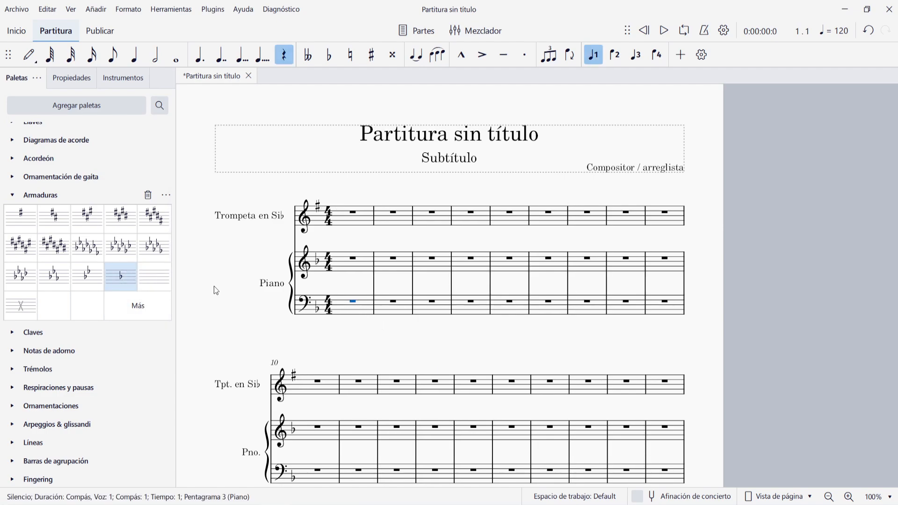
left_click(405, 333)
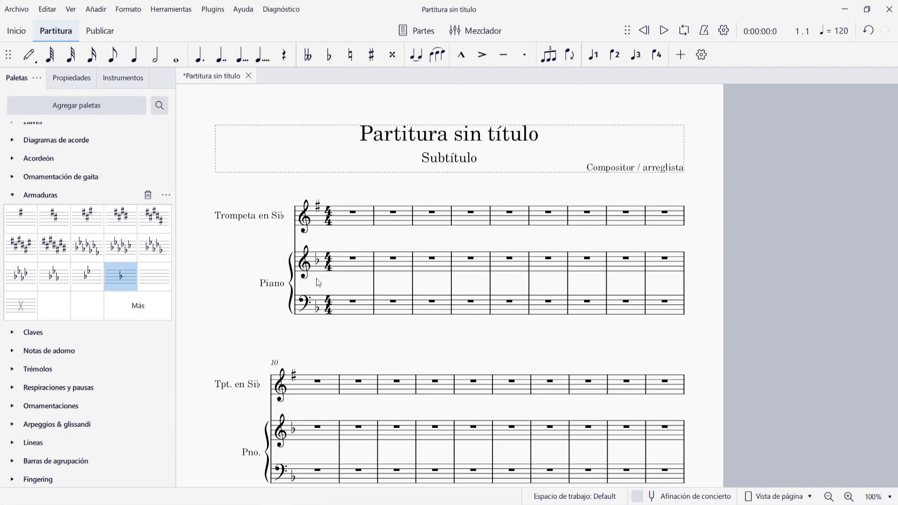
Hide the key signature on the piano's upper staff by disabling Mostrar armadura in its advanced style properties
left_click(404, 262)
right_click(405, 264)
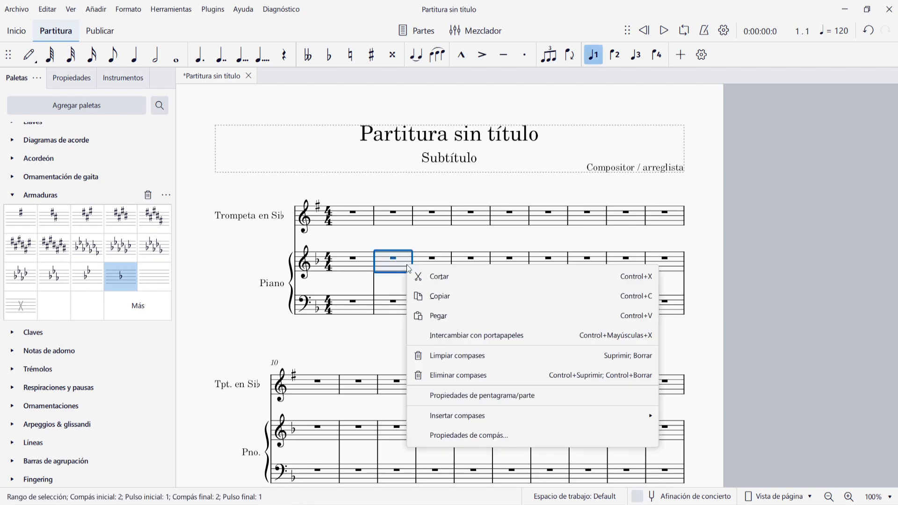
left_click(532, 397)
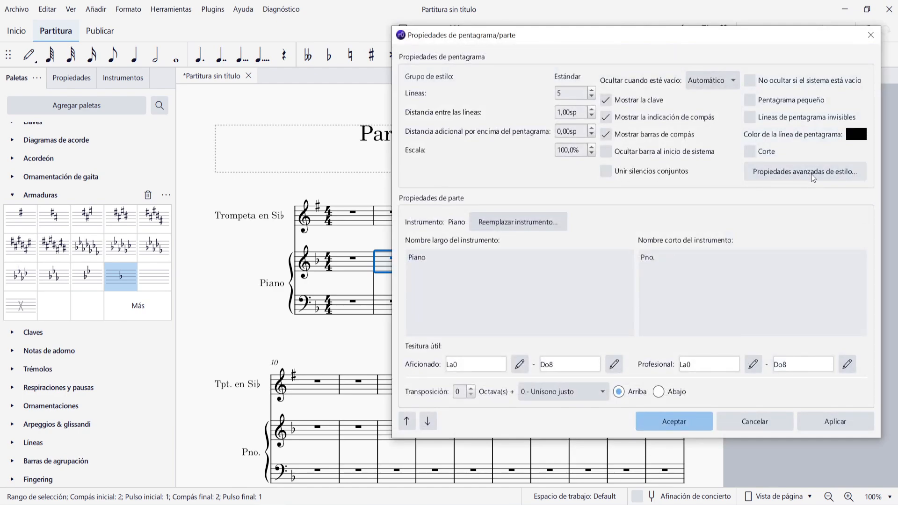
left_click(806, 178)
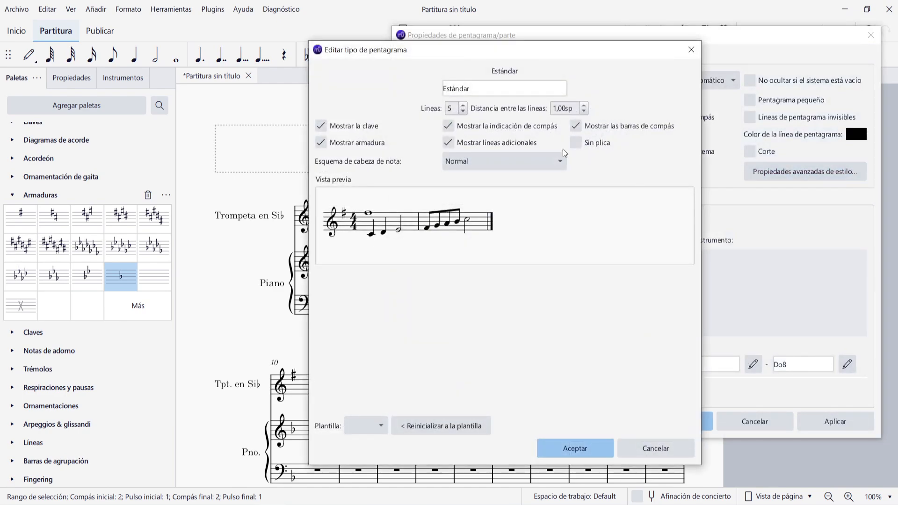
left_click(321, 145)
left_click(320, 144)
left_click(592, 447)
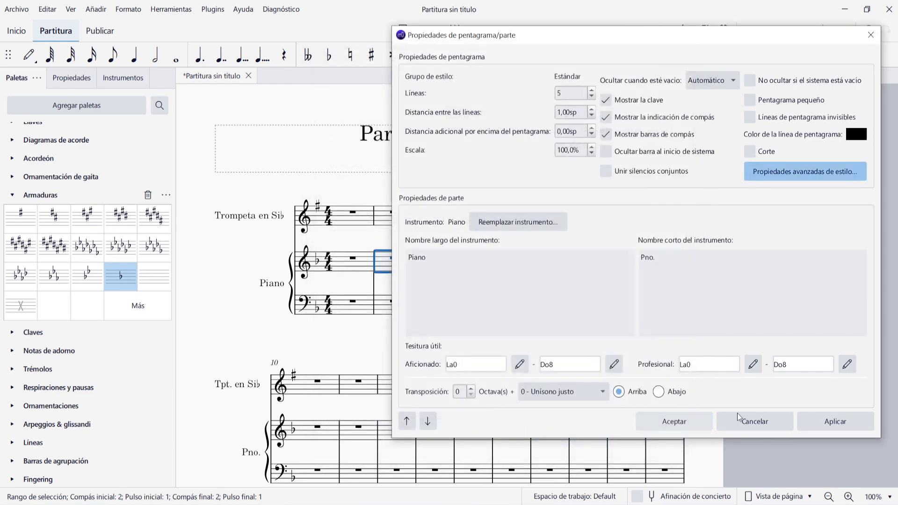
left_click(858, 422)
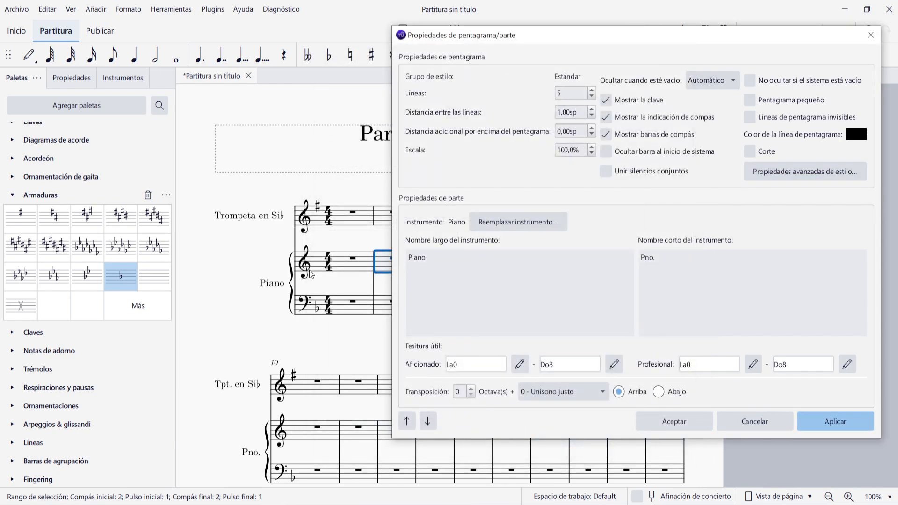
Enable Mostrar armadura again for the piano's upper staff and accept the staff properties
left_click(789, 174)
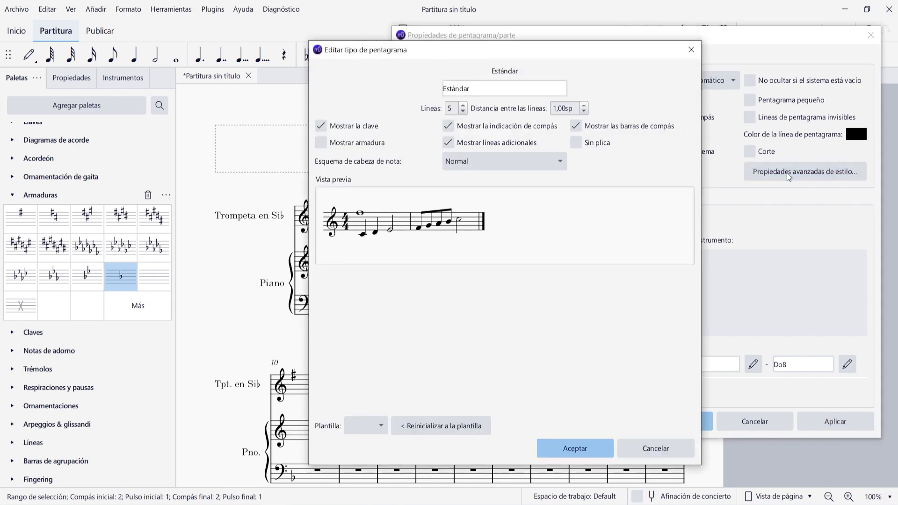
left_click(322, 144)
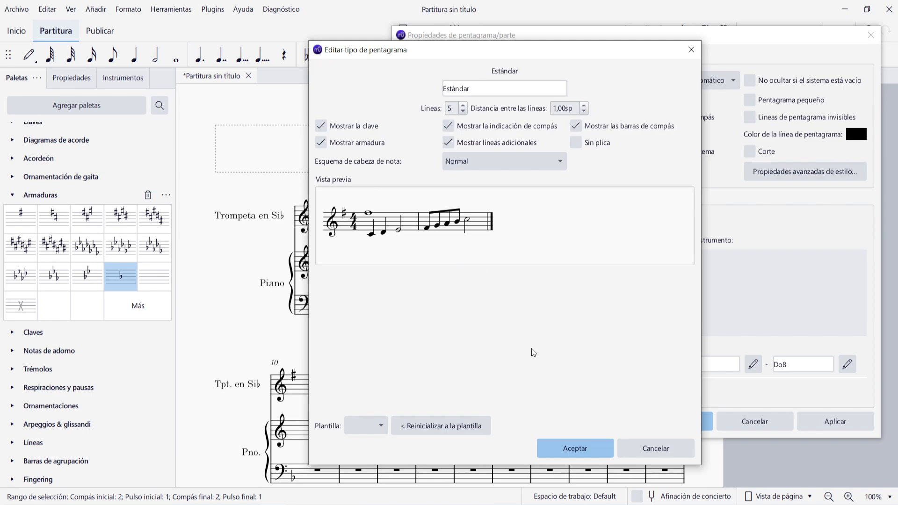
left_click(573, 448)
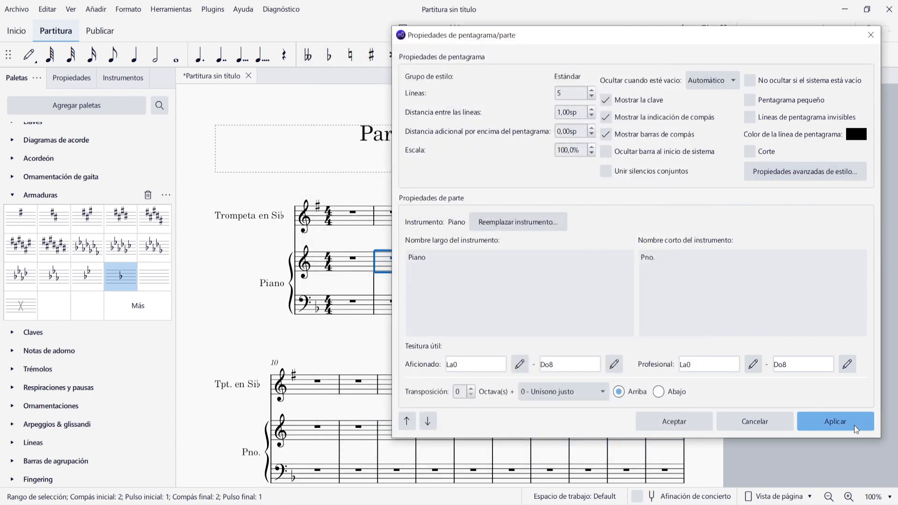
left_click(674, 421)
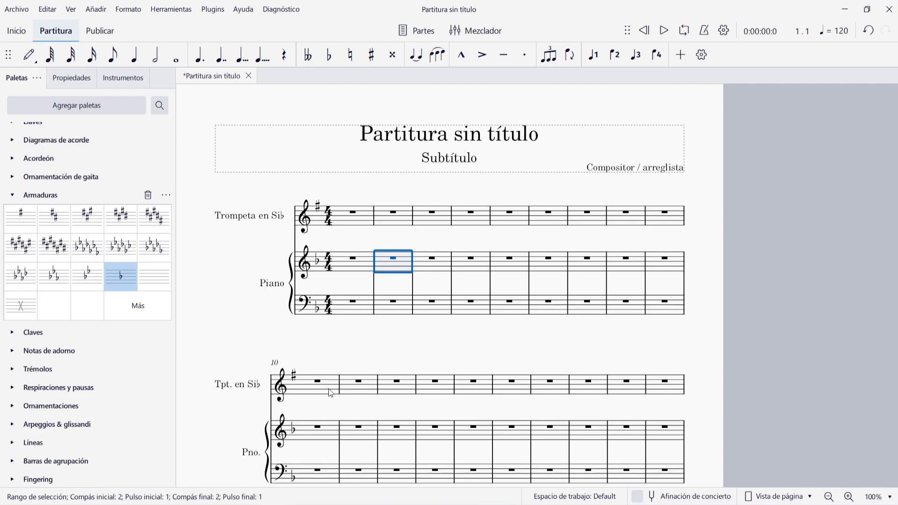
Change the key signature to one sharp from measure 10 onward
left_click(293, 478)
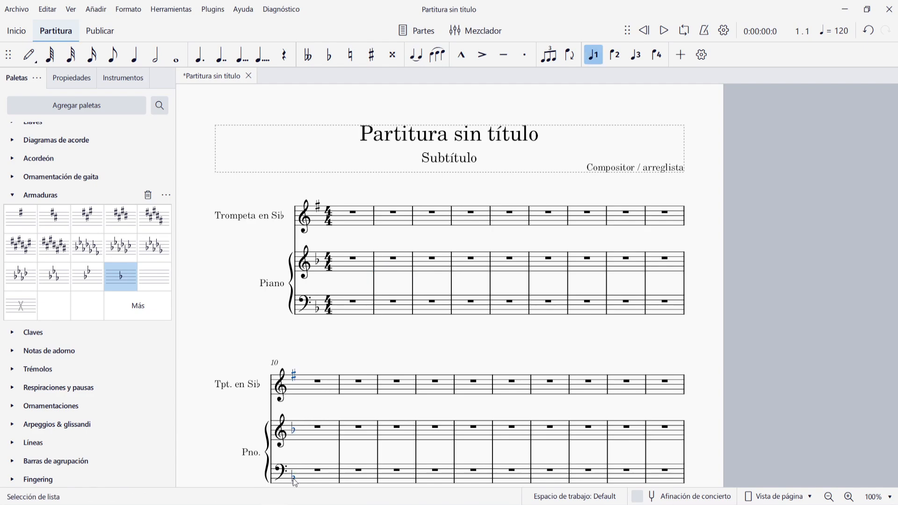
left_click(18, 218)
left_click(347, 351)
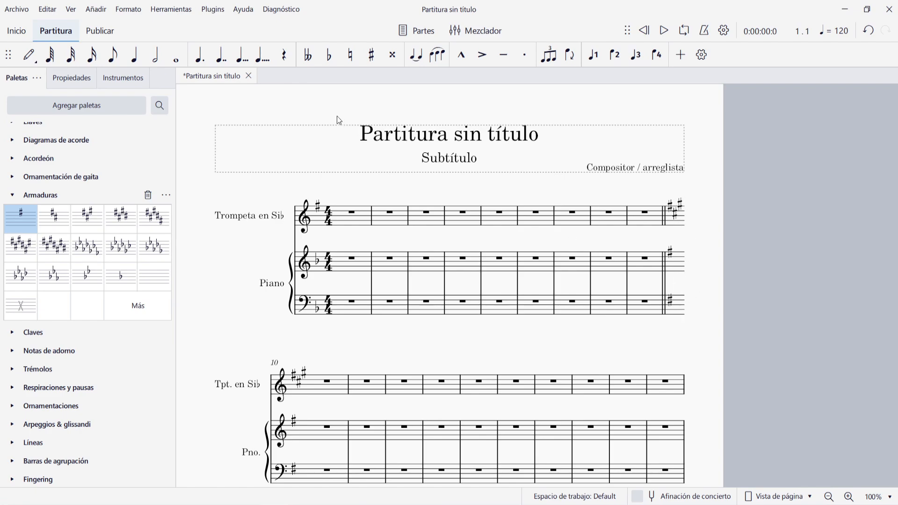
Examine the Mostrar armaduras de cortesía option in the score's Página style settings and accept the dialog
left_click(126, 10)
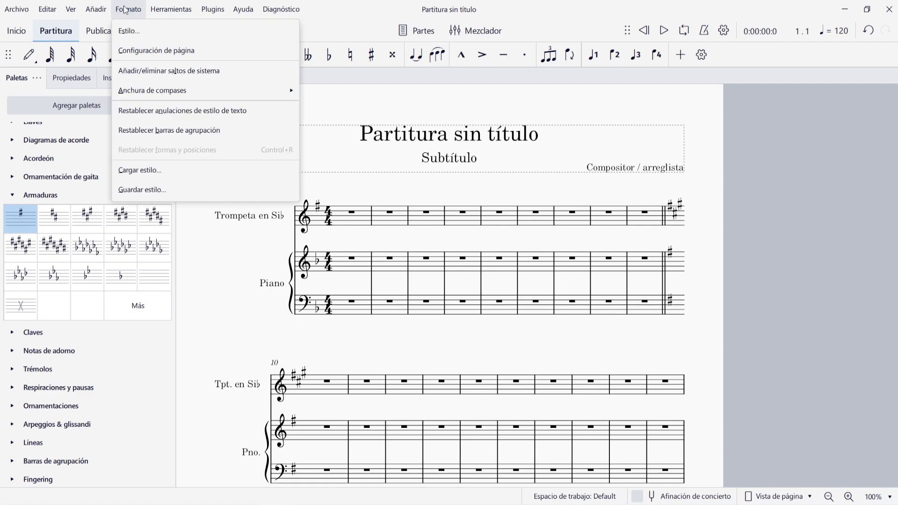
left_click(138, 30)
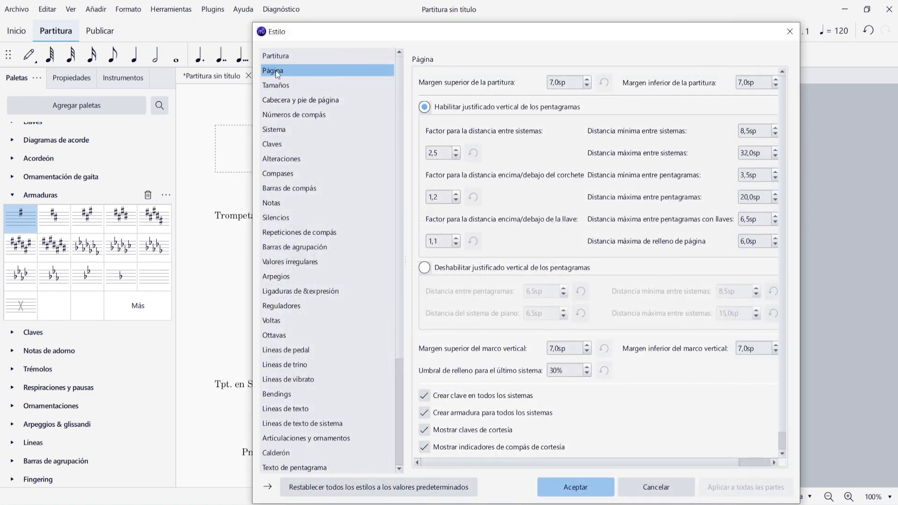
scroll(572, 351, "down", 11)
scroll(577, 364, "down", 1)
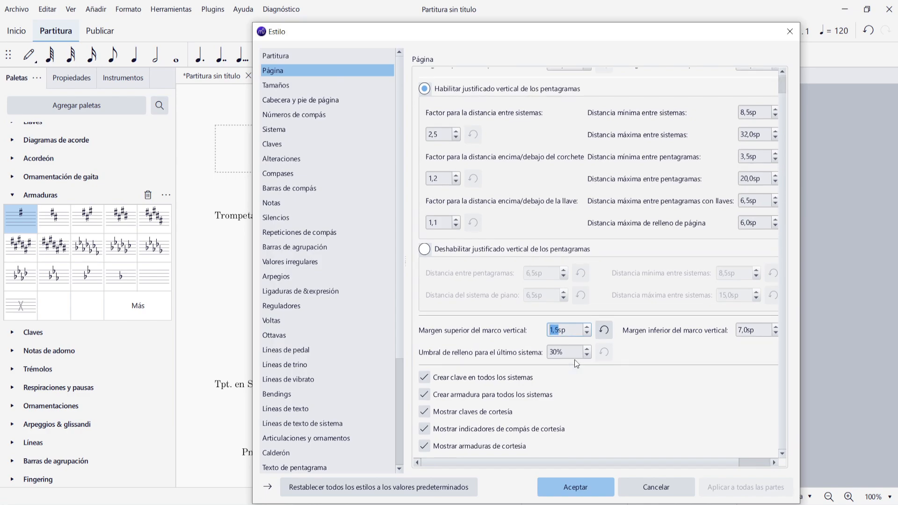
left_click(470, 448)
left_click_drag(657, 32, 425, 25)
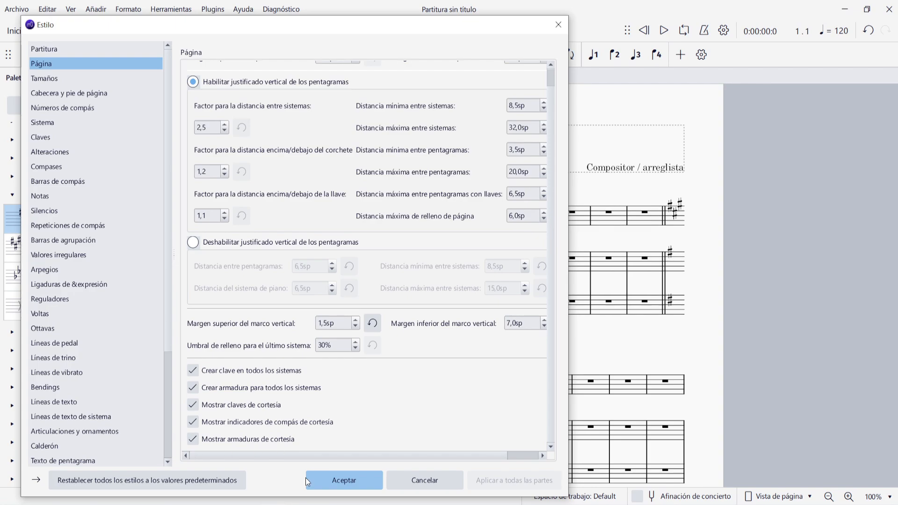
left_click(332, 481)
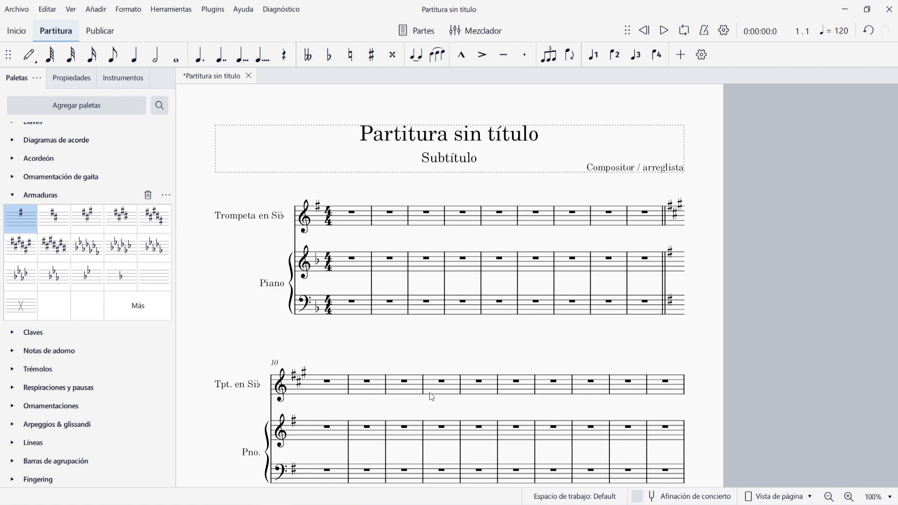
Turn off Mostrar la armadura de cortesía en el sistema anterior for the measure 10 key signatures, and turn it back on
left_click(295, 425)
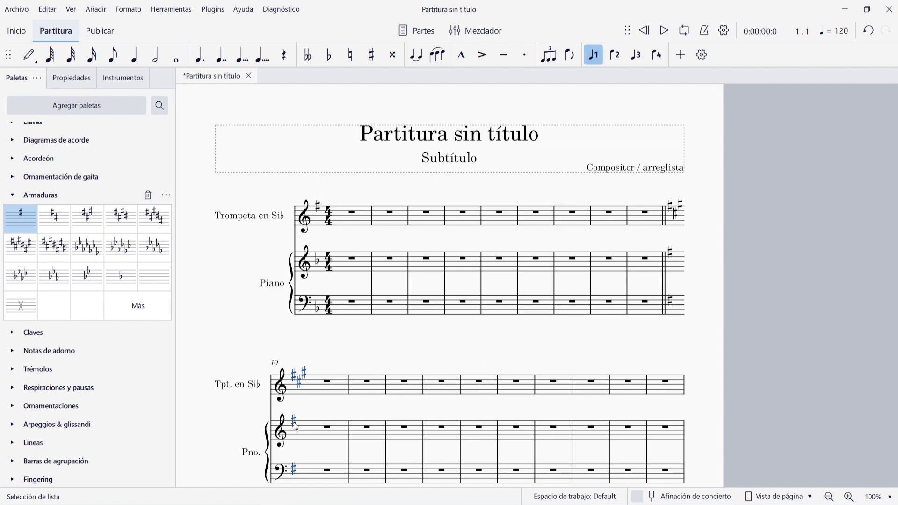
left_click(62, 78)
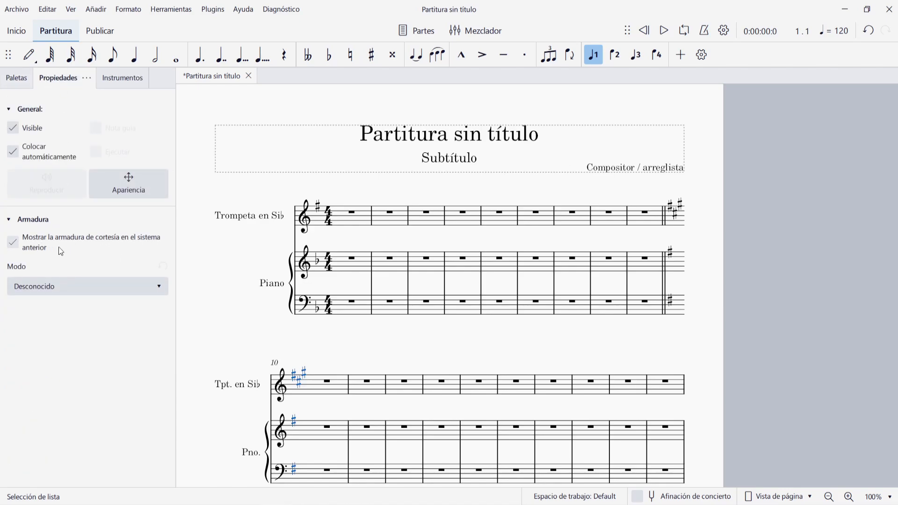
left_click(14, 243)
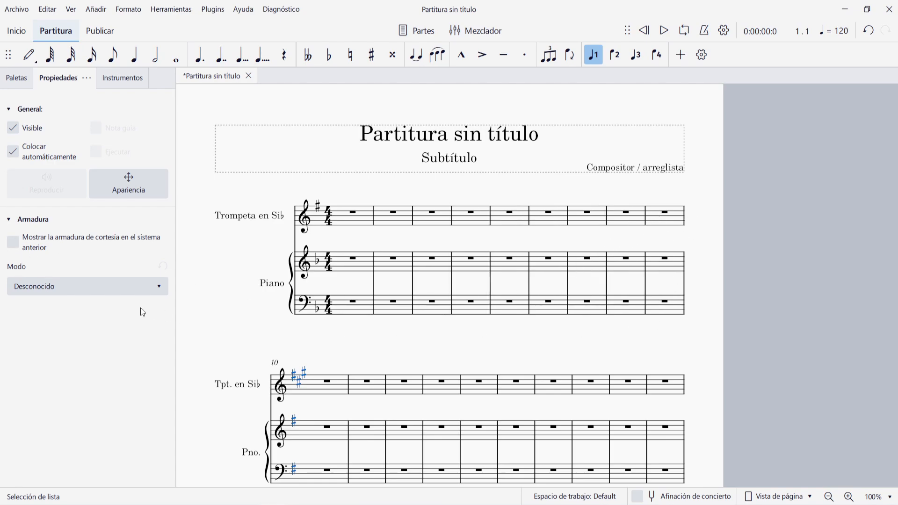
left_click(13, 242)
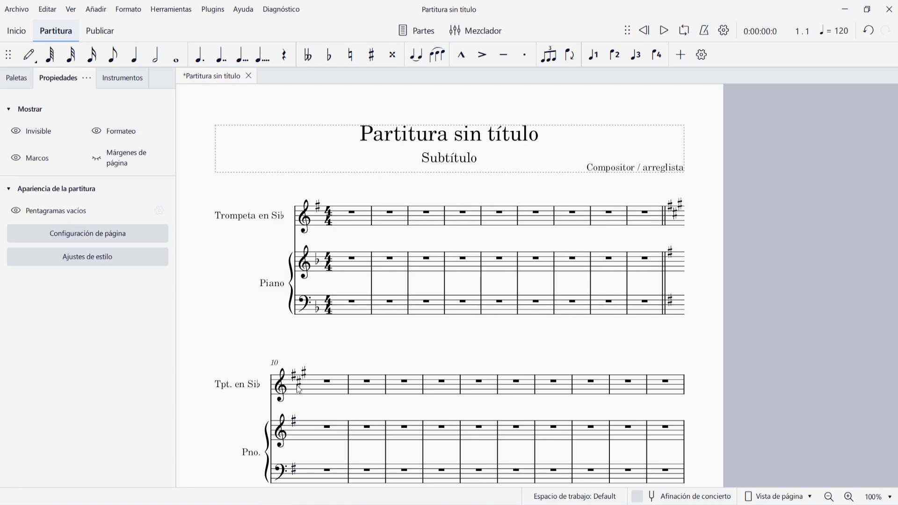
Delete the key signature change at measure 10 and clear the selection
key("Delete")
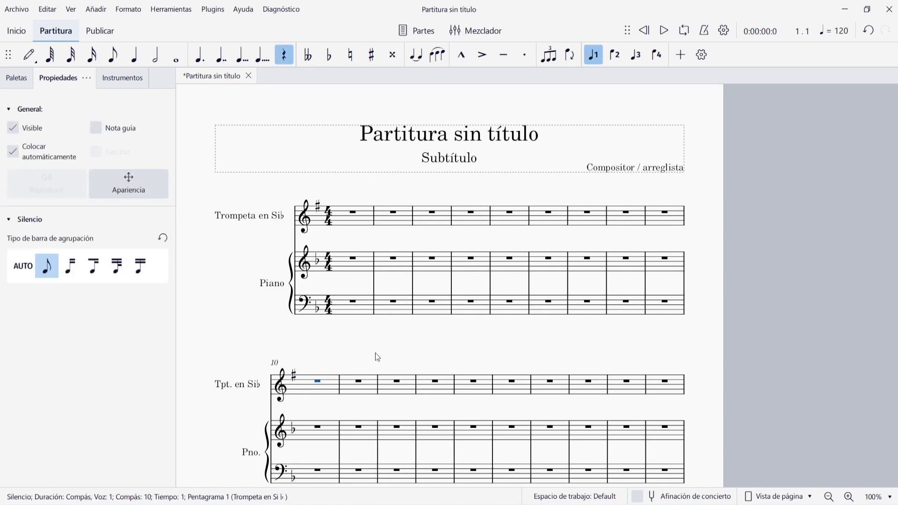
key("Escape")
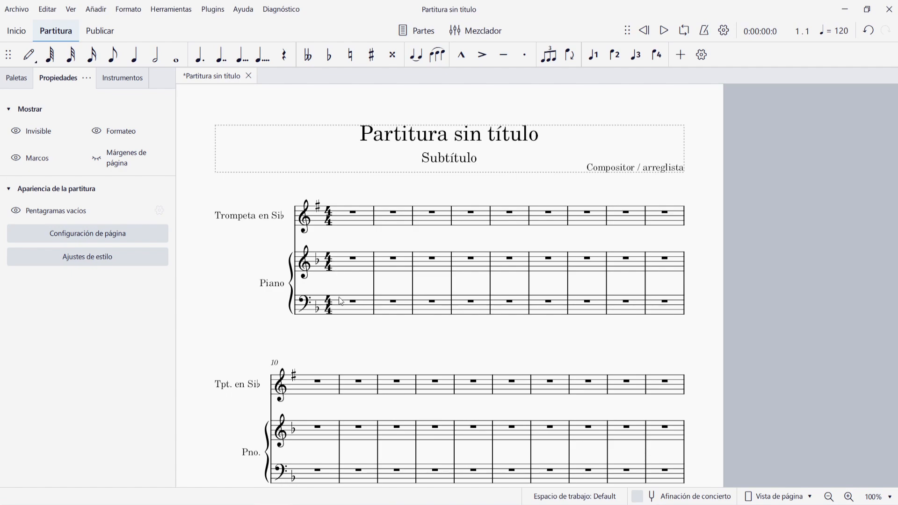
Replace the opening key signature with the one-sharp key signature on all staves
left_click(17, 77)
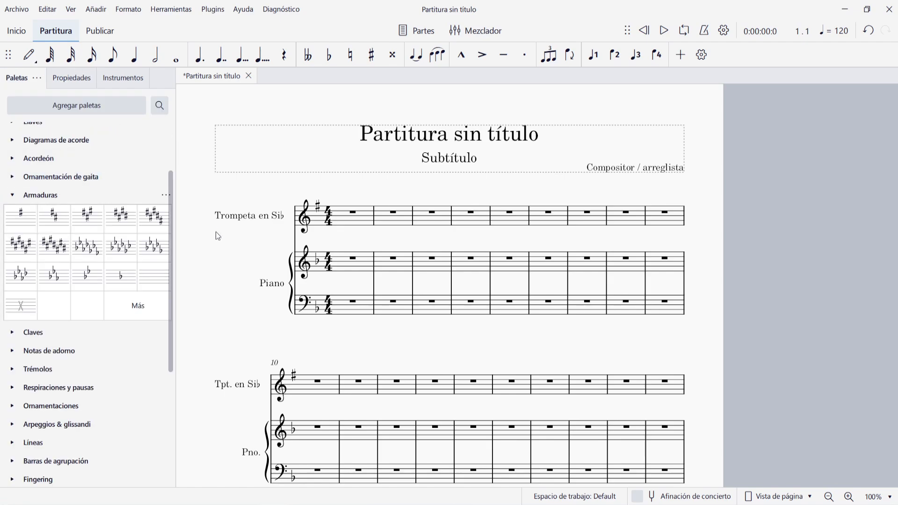
left_click(318, 312)
left_click(33, 219)
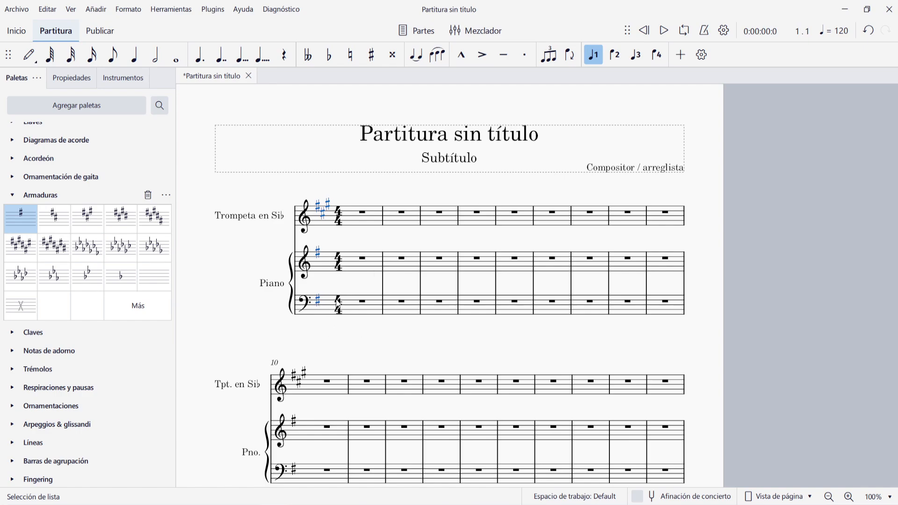
Apply the one-flat key signature only to the piano's lower staff in measure 1, and undo that change
left_click(126, 278)
mouse_move(126, 278)
left_mouse_down()
mouse_move(215, 278)
mouse_move(326, 303)
left_mouse_up()
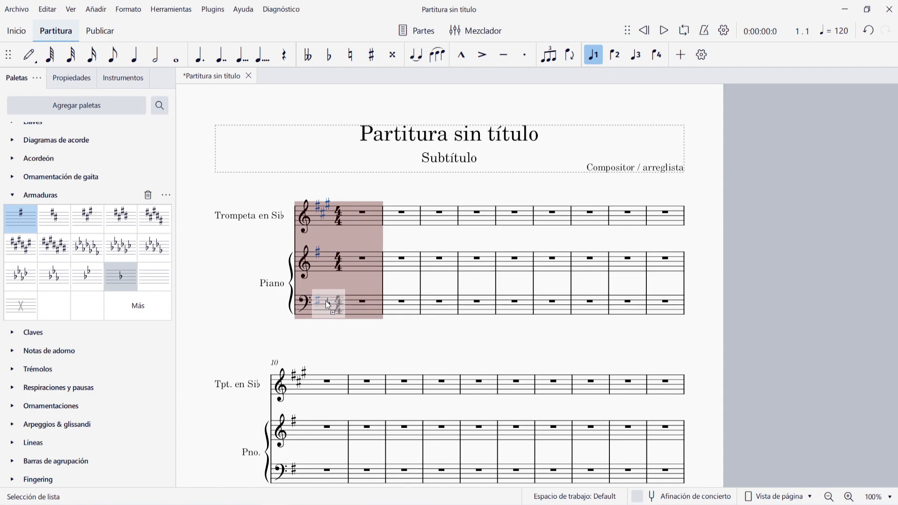
key("ctrl")
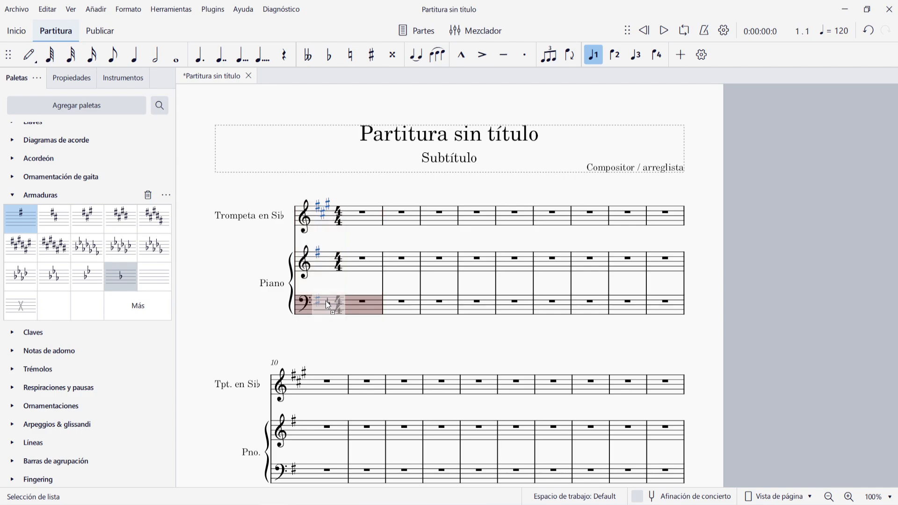
key("ctrl")
key("ctrl")
key("ctrl")
mouse_move(325, 301)
left_mouse_down()
mouse_move(324, 255)
mouse_move(324, 300)
left_mouse_up()
key("ctrl")
key("ctrl")
key("ctrl")
key("ctrl")
key("ctrl")
key("ctrl")
left_click_drag(324, 300, 324, 300)
key("ctrl")
left_click_drag(325, 304, 325, 311)
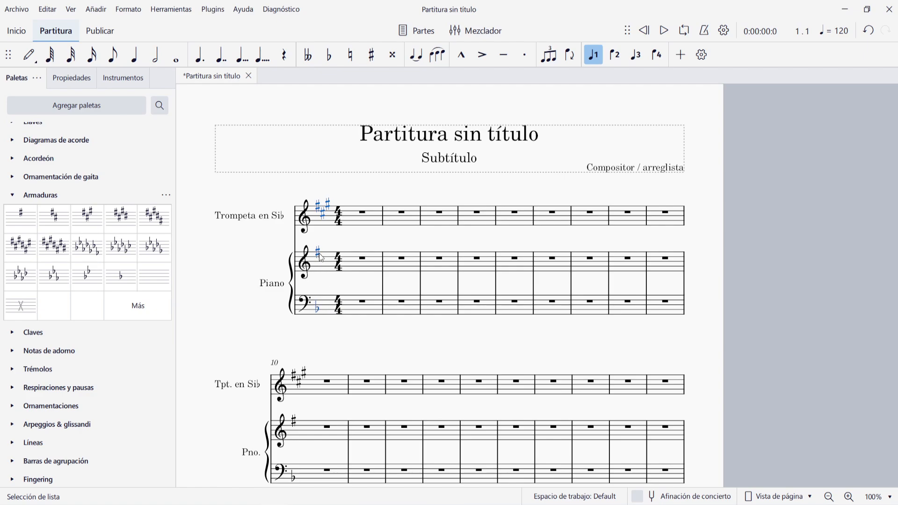
key("Escape")
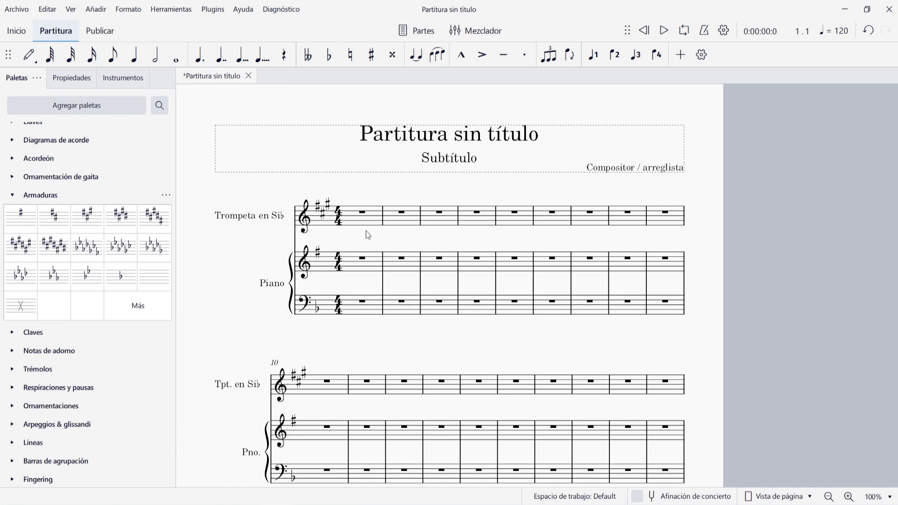
key("ctrl+z")
Create a custom key signature with three sharps, add it to the Armaduras palette and close the editor
left_click(129, 309)
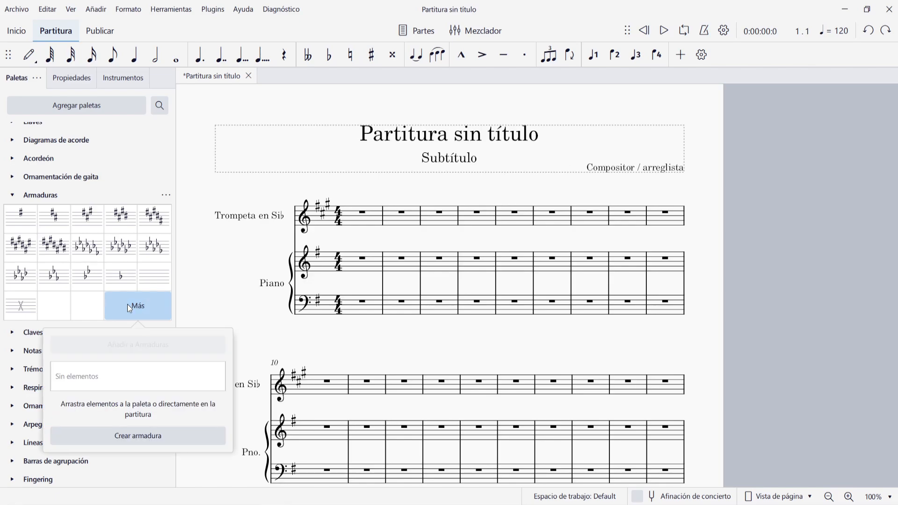
left_click(139, 437)
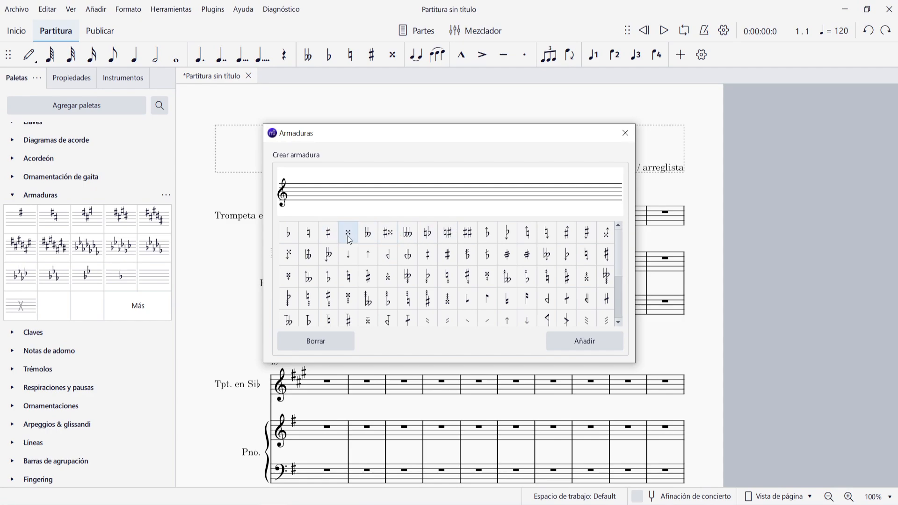
left_click_drag(329, 236, 299, 187)
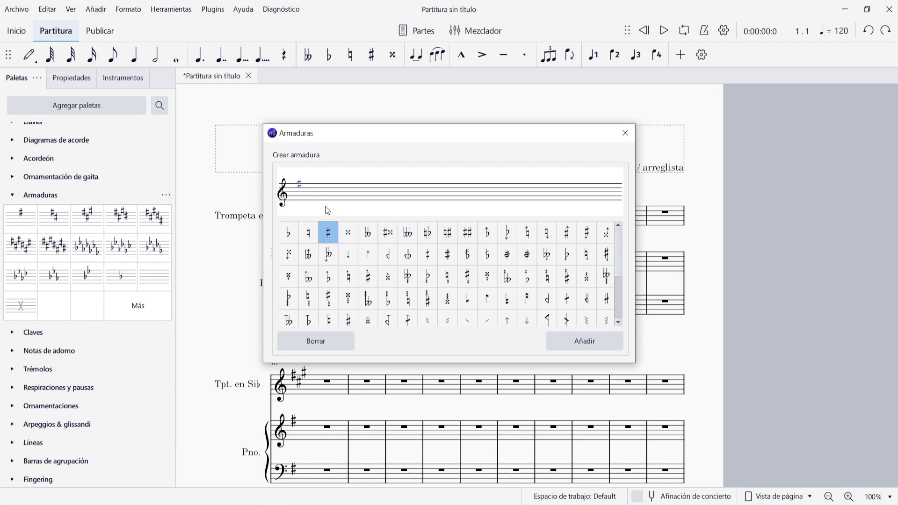
left_click_drag(333, 237, 307, 195)
left_click_drag(329, 233, 311, 205)
left_click(600, 346)
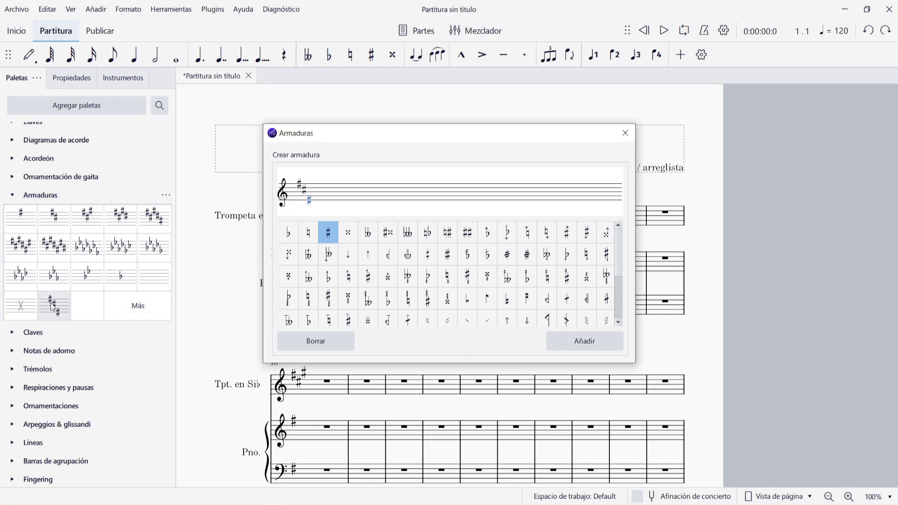
left_click(626, 133)
Try the custom three-sharp key signature on the piano's upper staff at measure 2, and undo it
left_click_drag(54, 307, 400, 263)
key("ctrl+z")
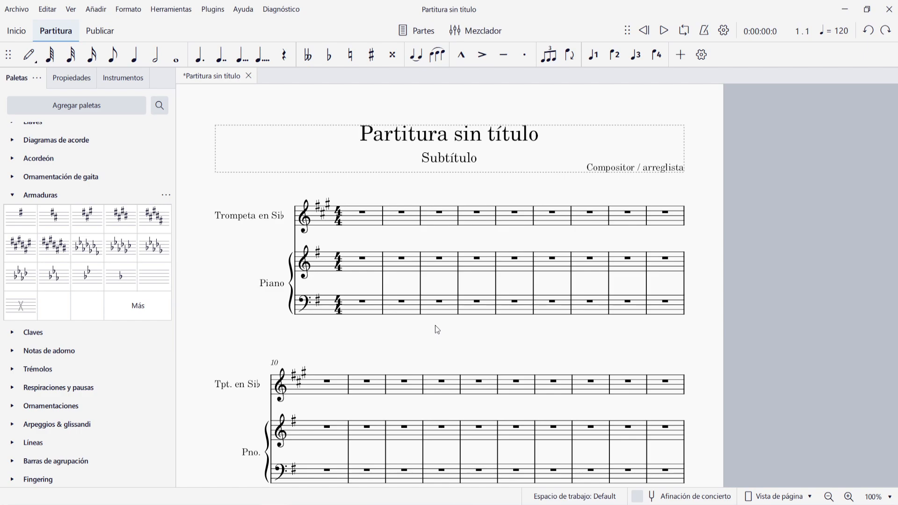
Set the opening key signature to four sharps and change to two flats from measure 4
left_click(320, 259)
left_click(117, 227)
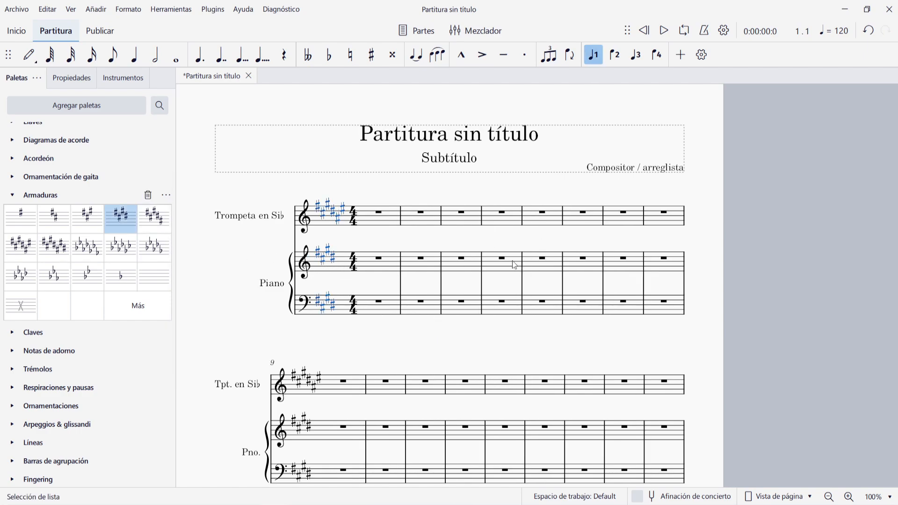
left_click(507, 264)
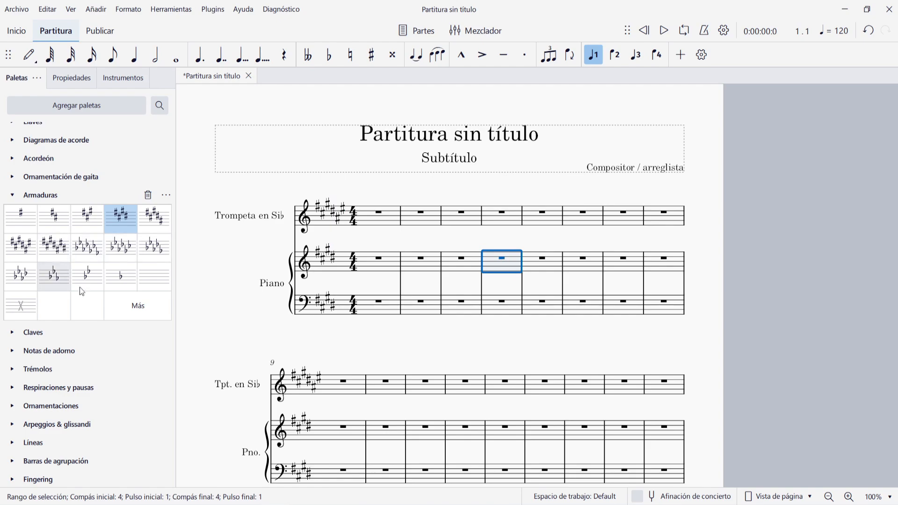
left_click(87, 277)
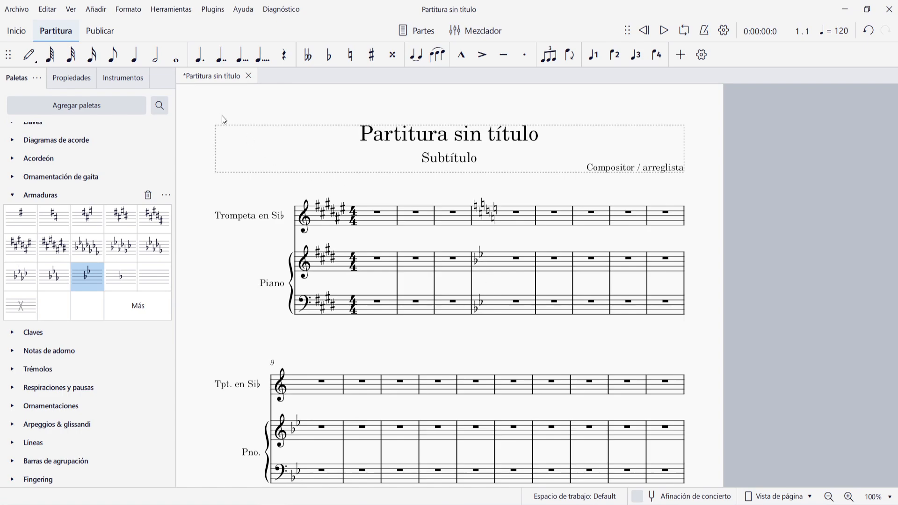
Try the Antes de la clave and Después de la clave options for naturals in the Alteraciones style settings, and cancel the dialog
left_click(128, 9)
left_click(133, 29)
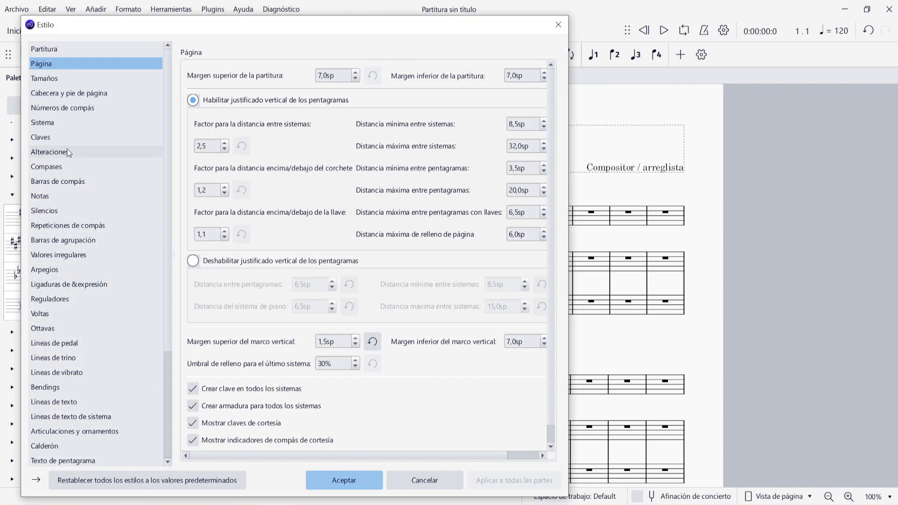
left_click(56, 152)
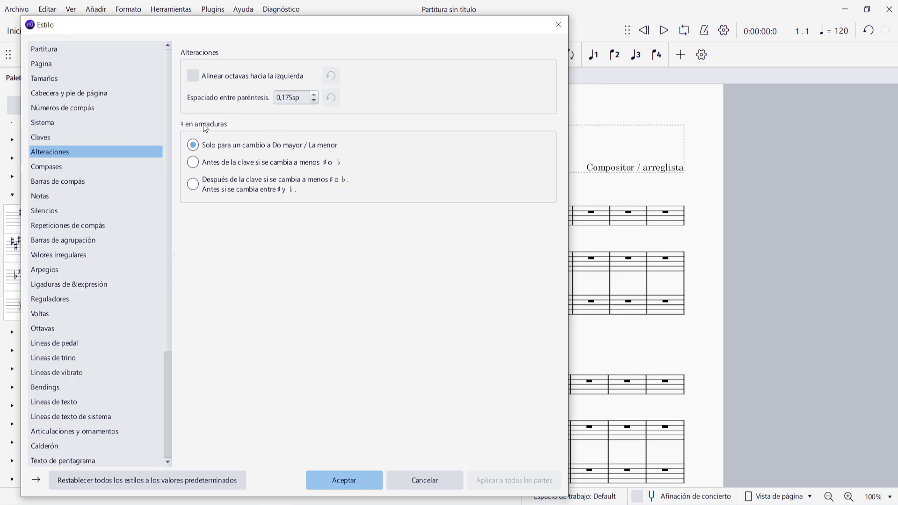
left_click_drag(355, 24, 238, 18)
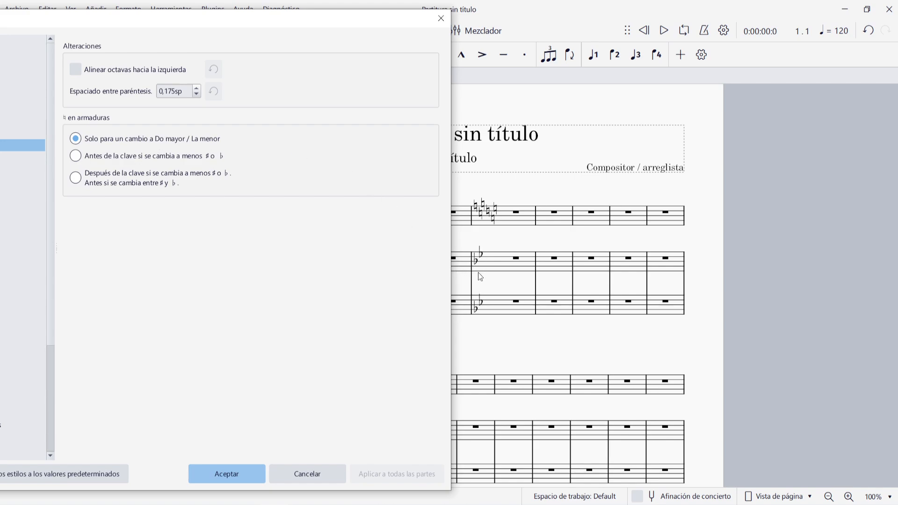
left_click(78, 158)
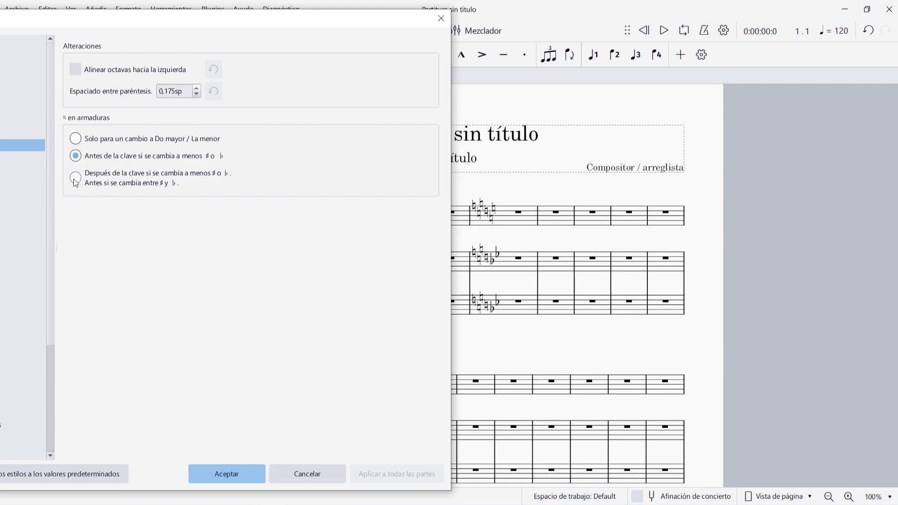
left_click(75, 181)
left_click(76, 156)
left_click(75, 179)
left_click(316, 475)
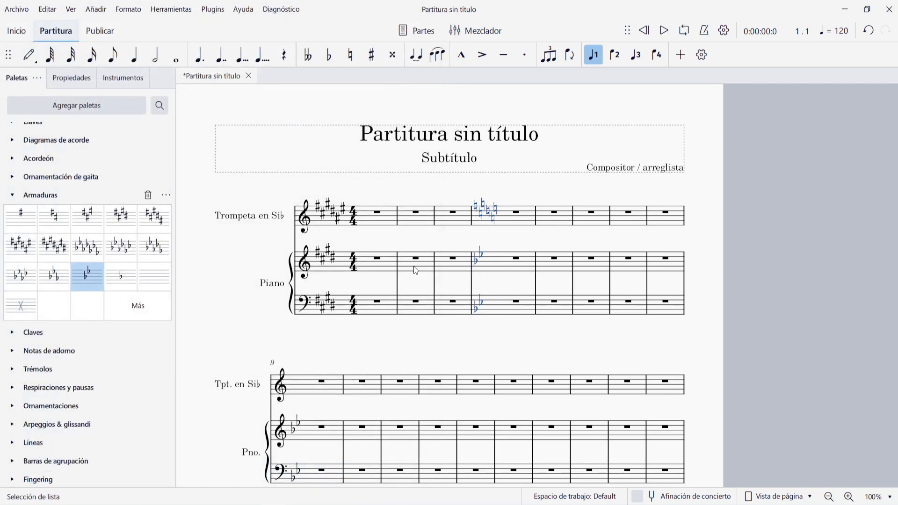
Change measure 4 to two sharps, compare the naturals options in the Alteraciones style settings, and keep Solo para un cambio a Do mayor / La menor
left_click(56, 217)
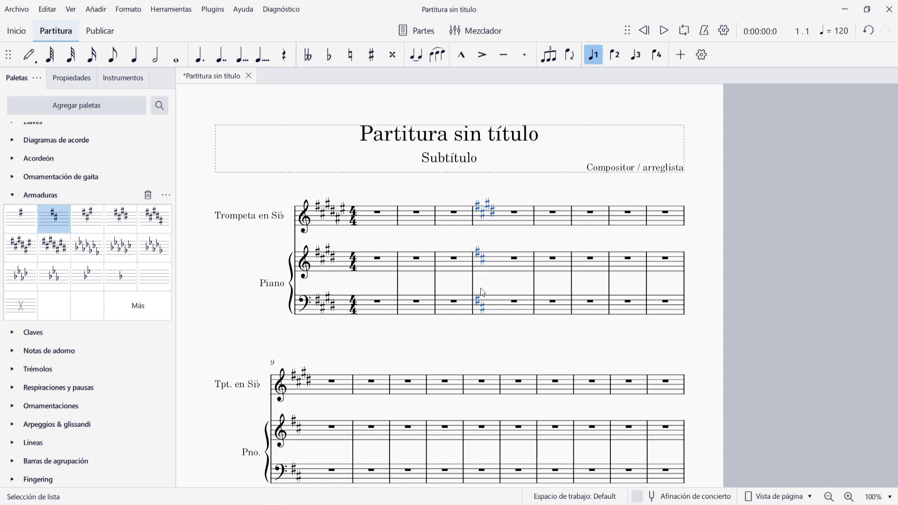
left_click(131, 9)
left_click(138, 27)
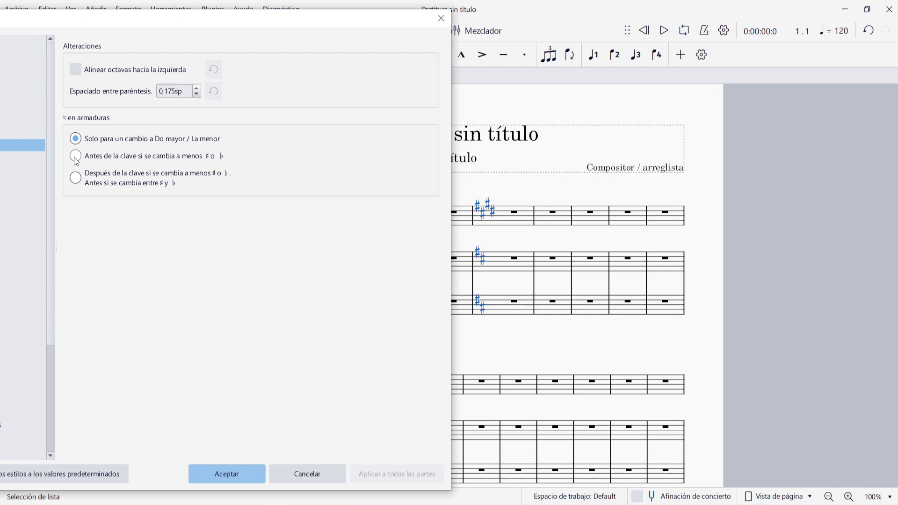
left_click(76, 159)
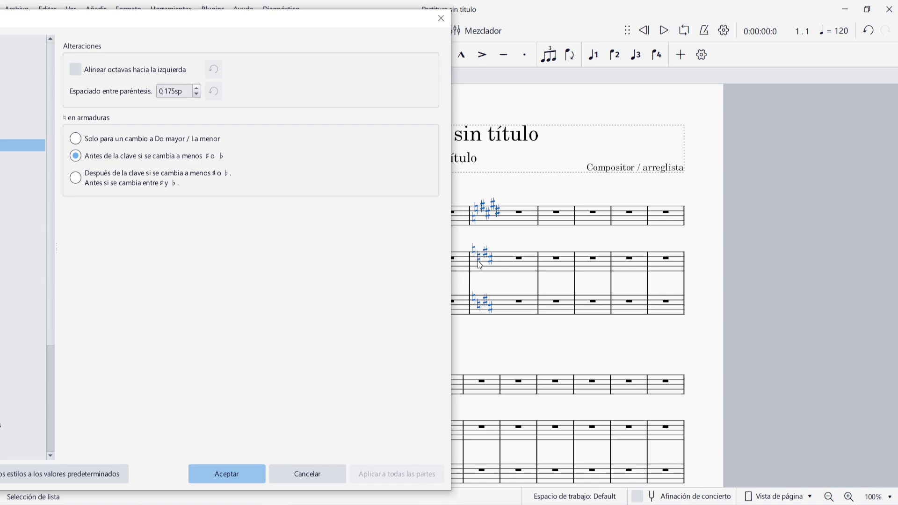
left_click(76, 179)
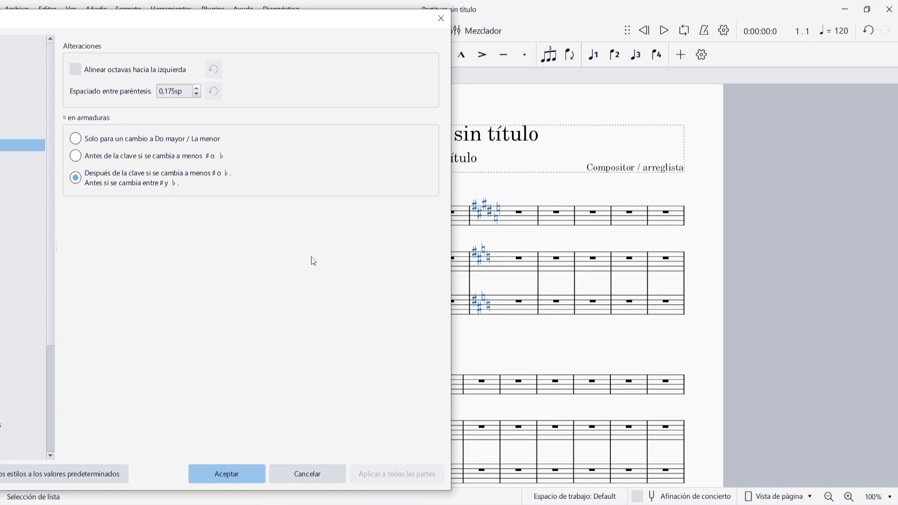
left_click(78, 142)
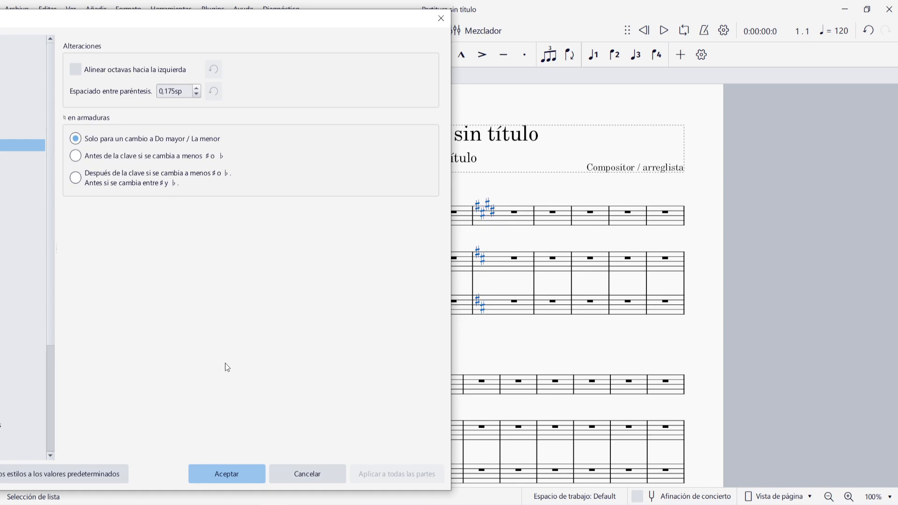
key("Return")
left_click(225, 298)
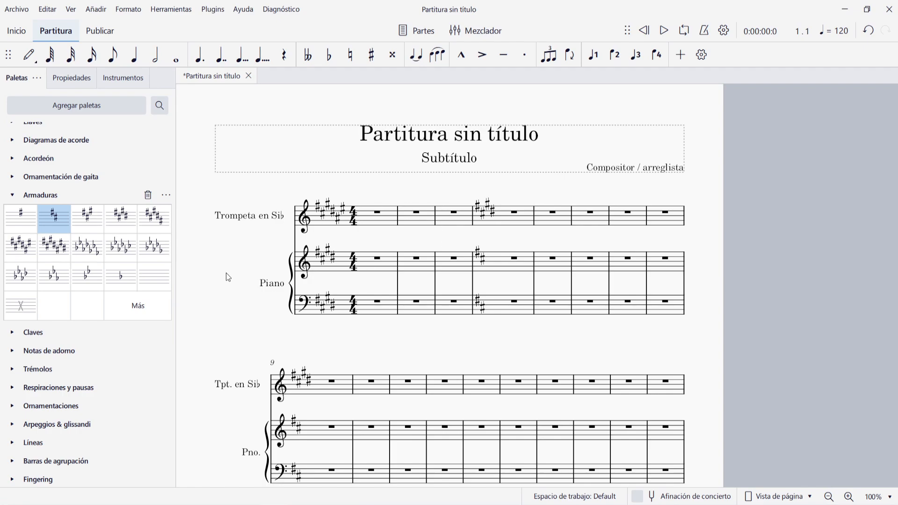
Search the instruments for trompeta and add a Trompeta in Do to the score
key("i")
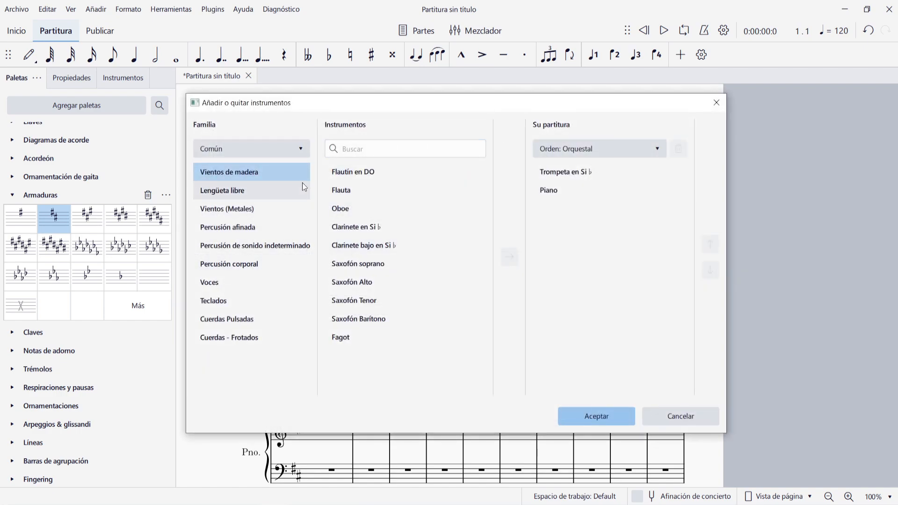
left_click(364, 150)
type("trompeta")
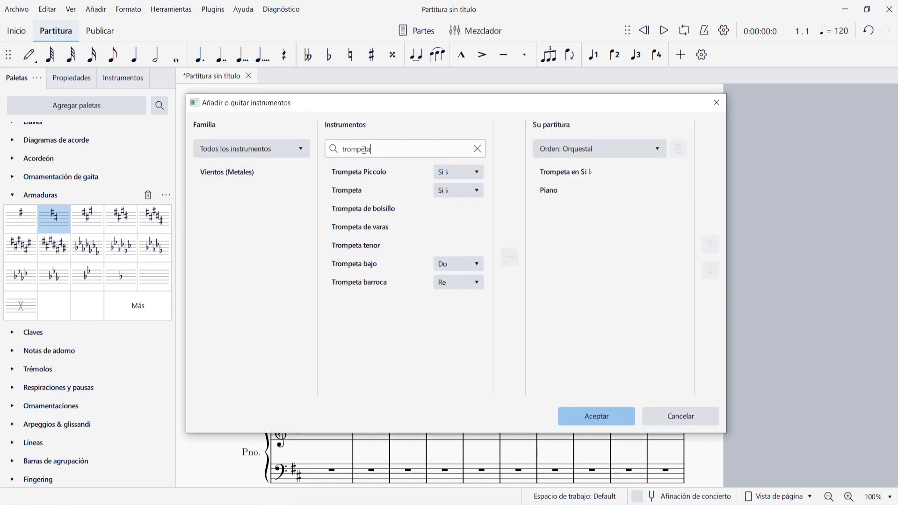
left_click(447, 190)
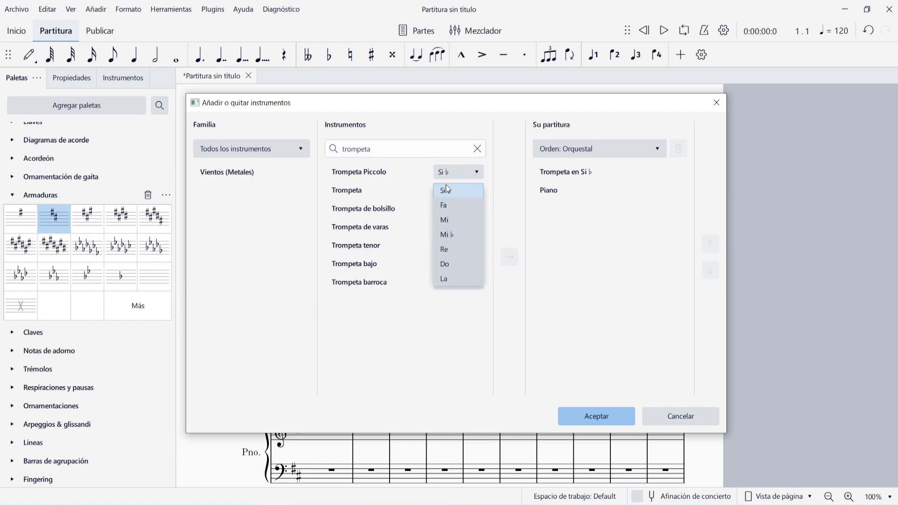
left_click(450, 263)
left_click(511, 260)
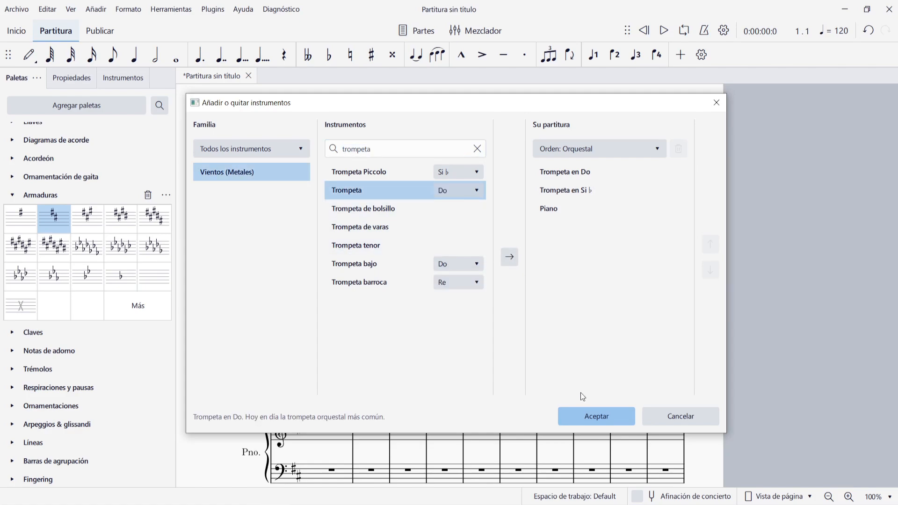
left_click(595, 416)
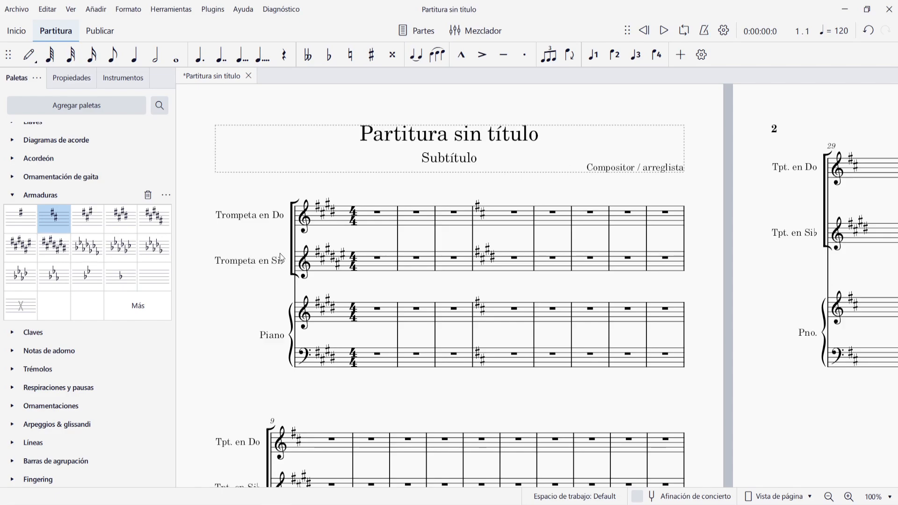
Delete the key change at measure 4 and set the opening key signature to one flat
left_click(489, 260)
key("Delete")
left_click(322, 300)
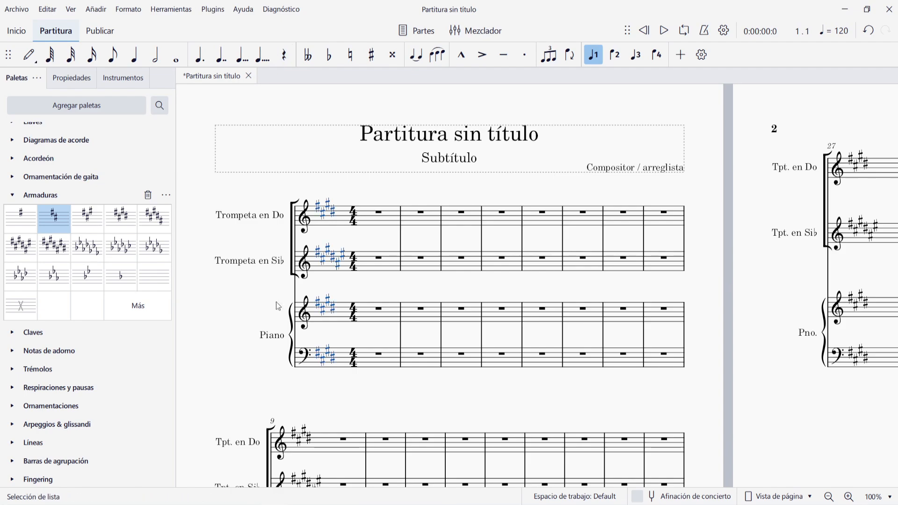
left_click(121, 277)
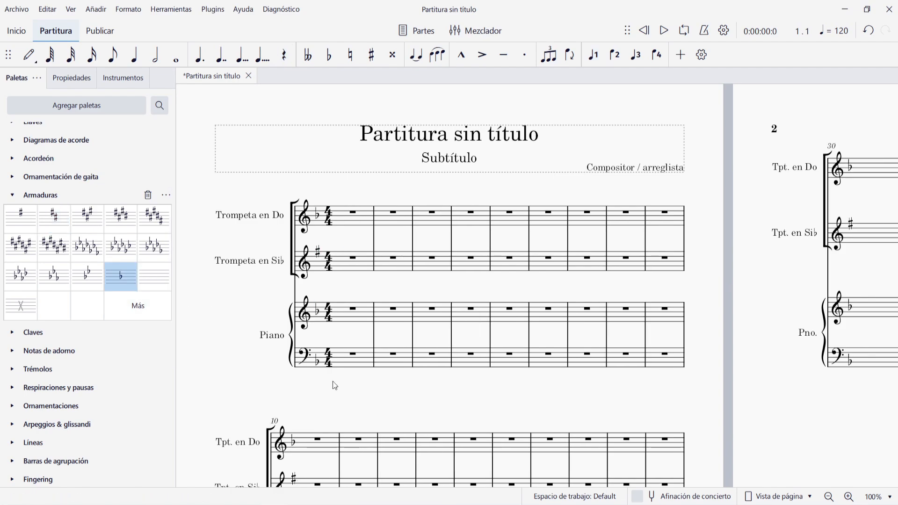
Enter a quarter-note C at the start of measure 1 in both piano staves, C5 in the upper and C3 in the lower
left_click(359, 316)
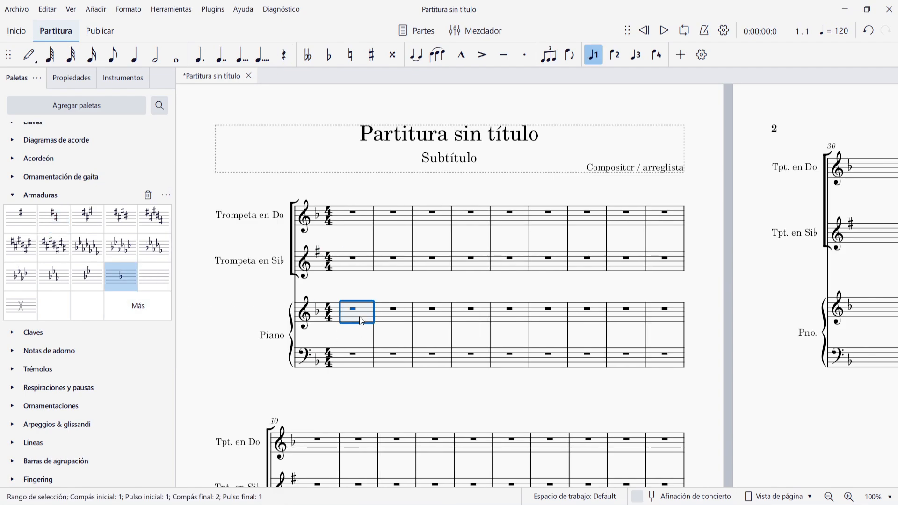
key("n")
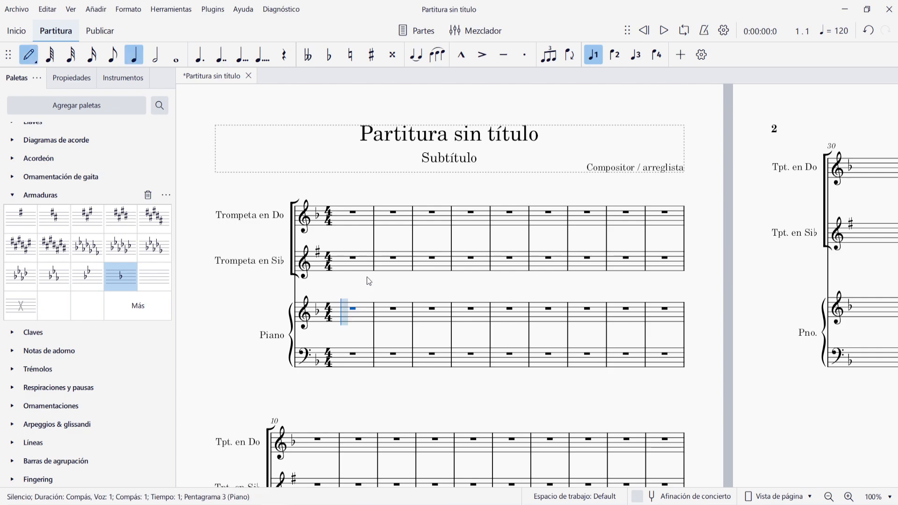
key("c")
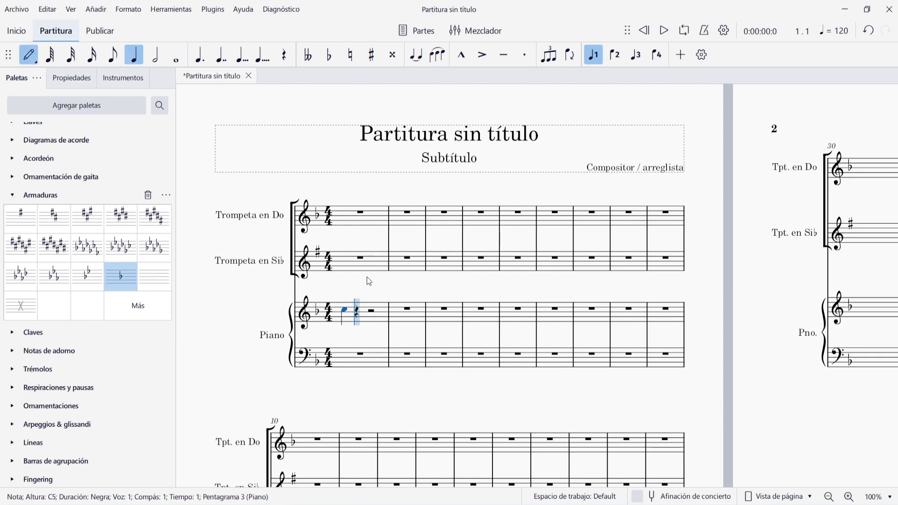
key("Escape")
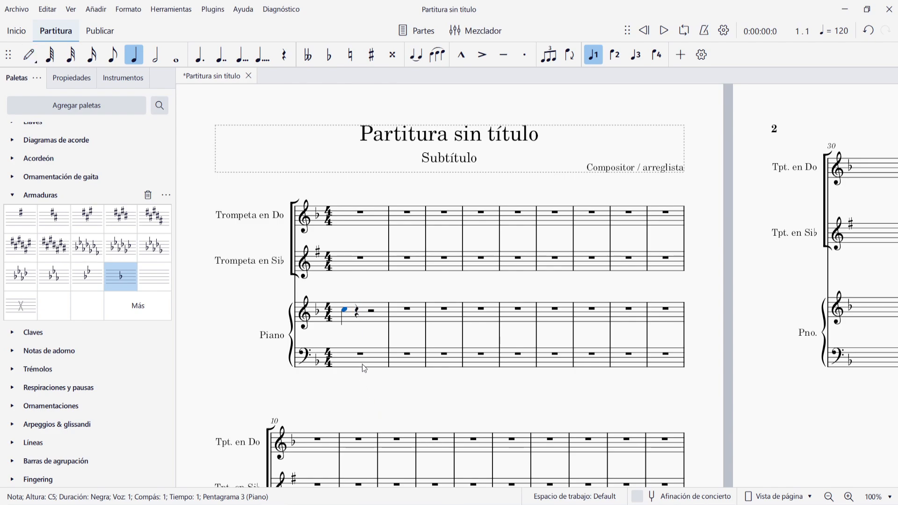
left_click(378, 360)
key("n")
key("c")
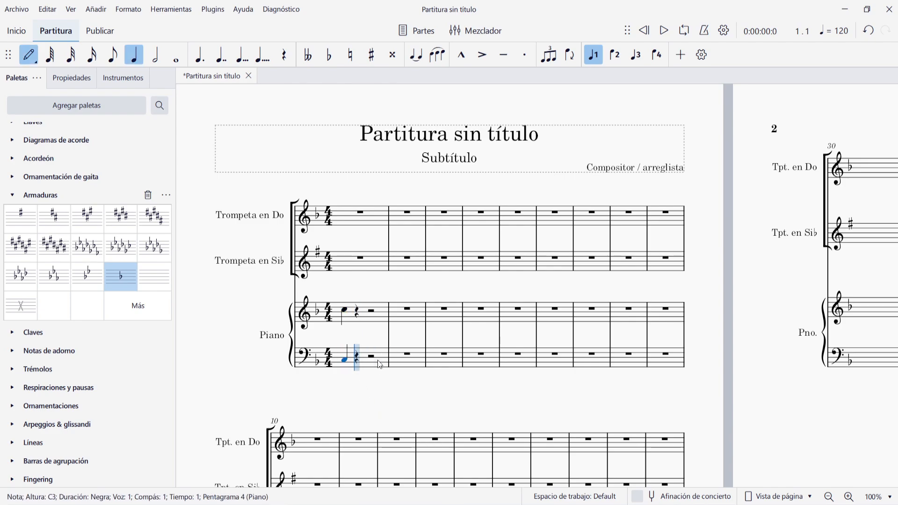
key("Escape")
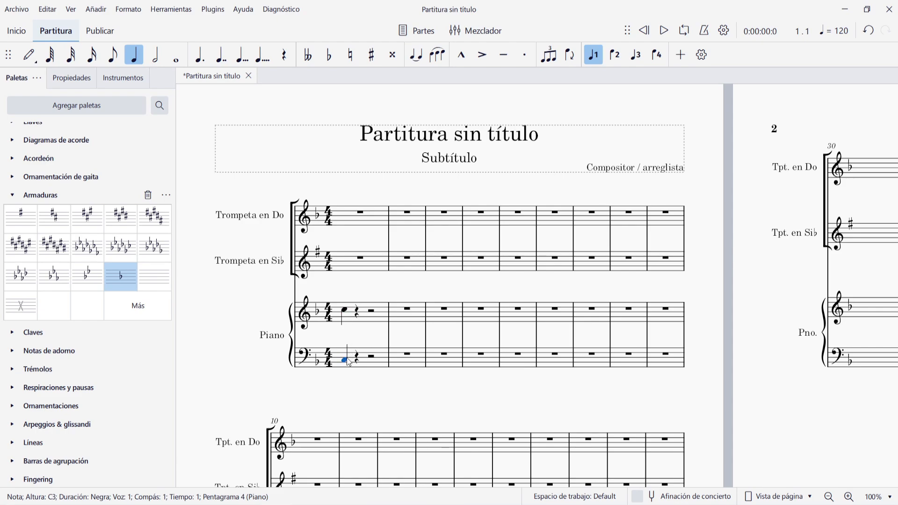
Enter a written quarter-note C5 at the start of measure 1 for both Trompeta en Do and Trompeta en Si♭
left_click(344, 220)
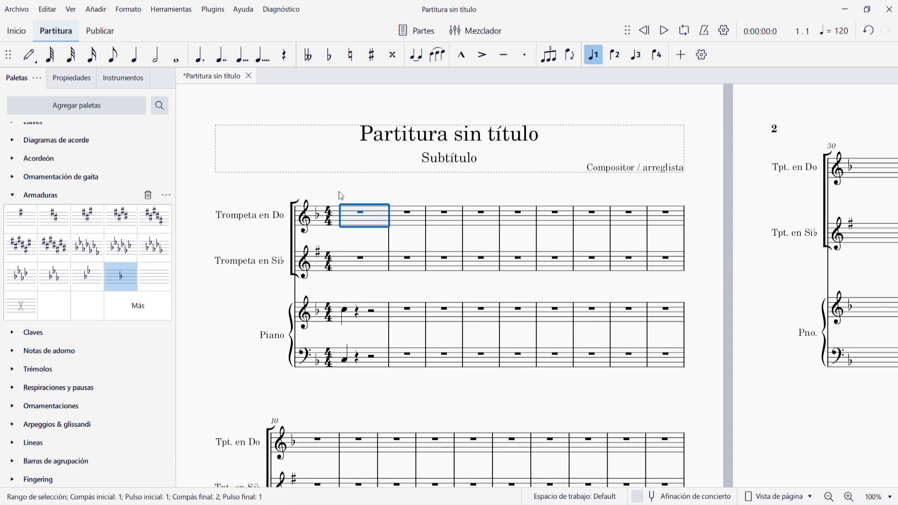
key("n")
key("c")
key("Escape")
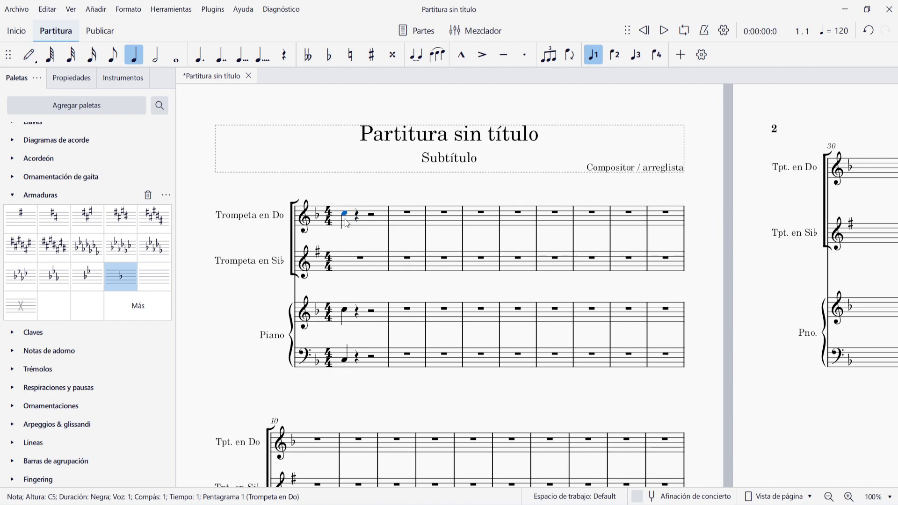
left_click(346, 310)
left_click(360, 259)
key("n")
key("c")
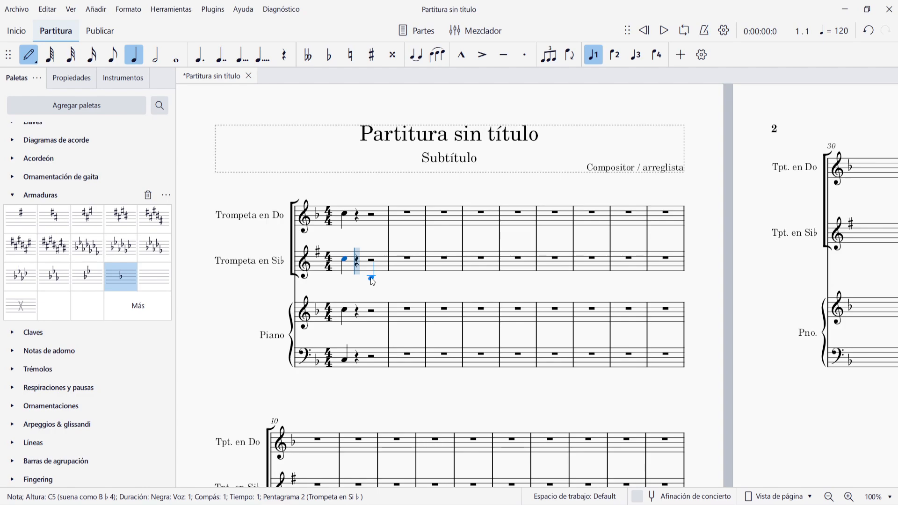
key("Escape")
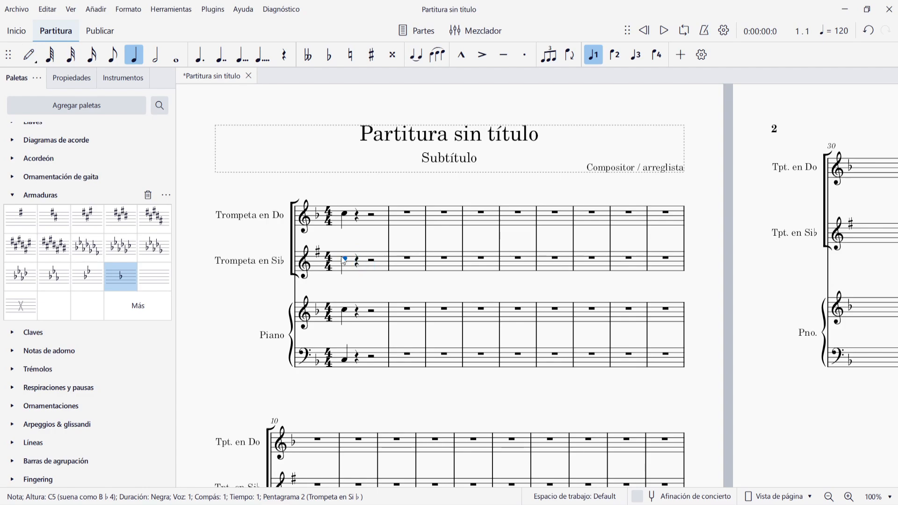
Compare the two trumpet notes in measure 1 and lower the piano's upper-staff note to B♭4 to match the Trompeta en Si♭'s sounding pitch
left_click(345, 214)
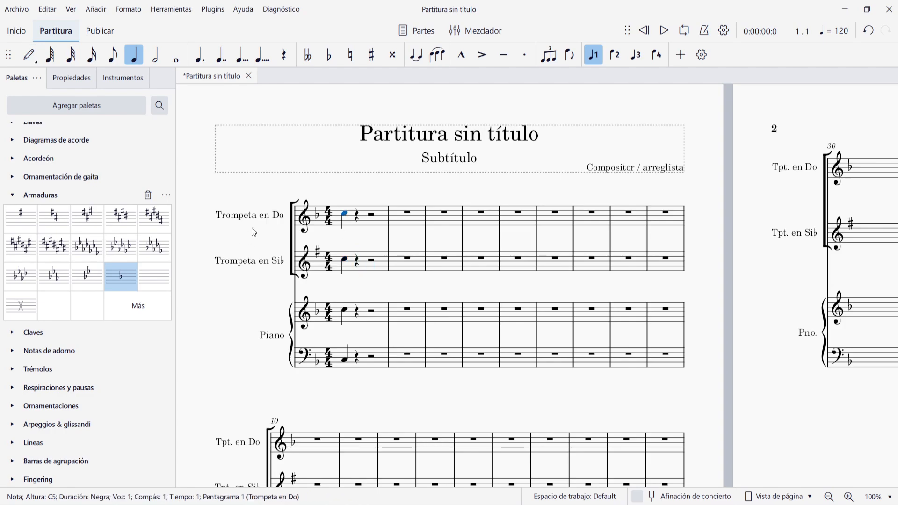
left_click(345, 260)
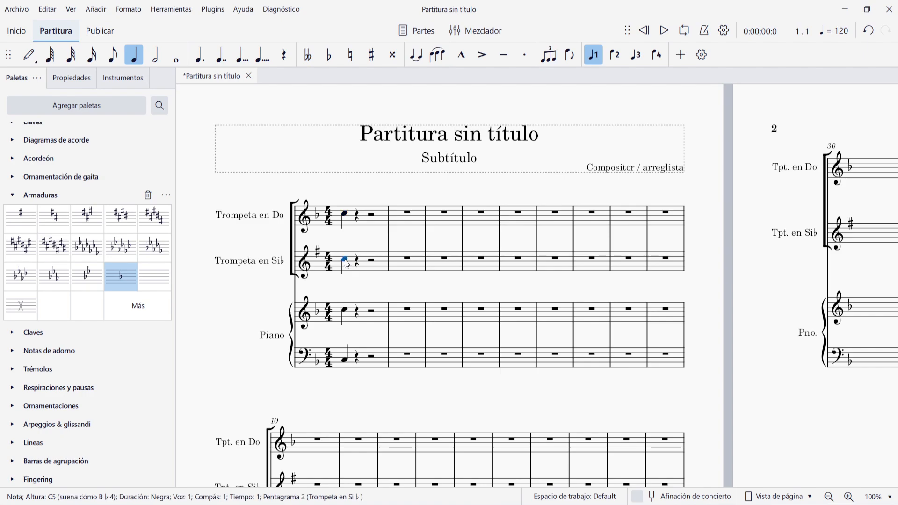
left_click(345, 311)
key("Down")
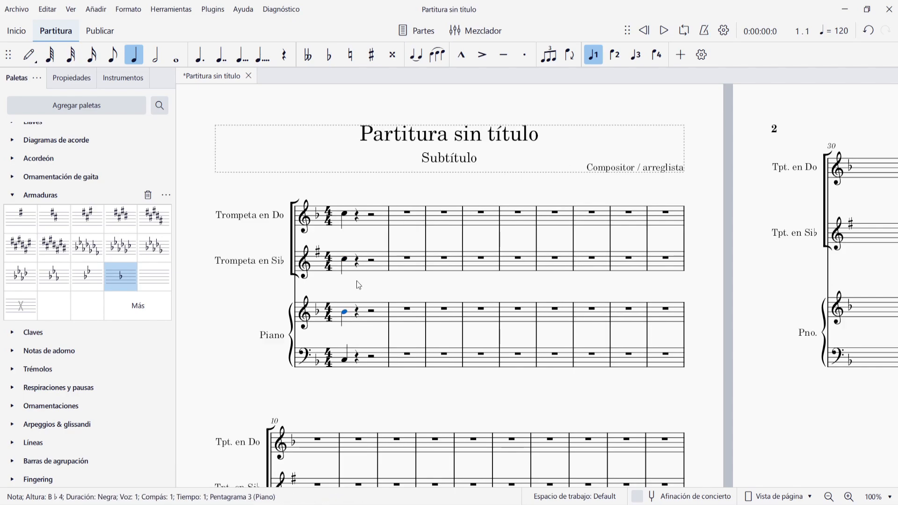
left_click(357, 282)
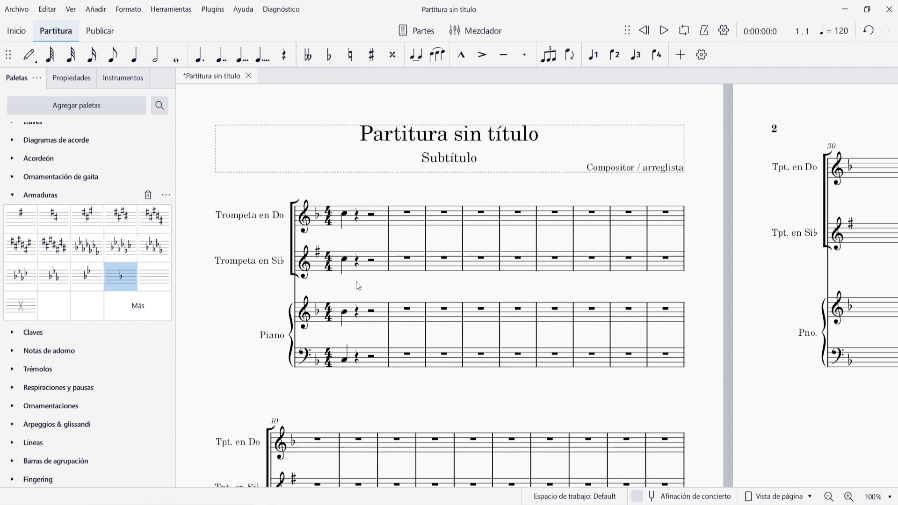
left_click(345, 260)
left_click(345, 313)
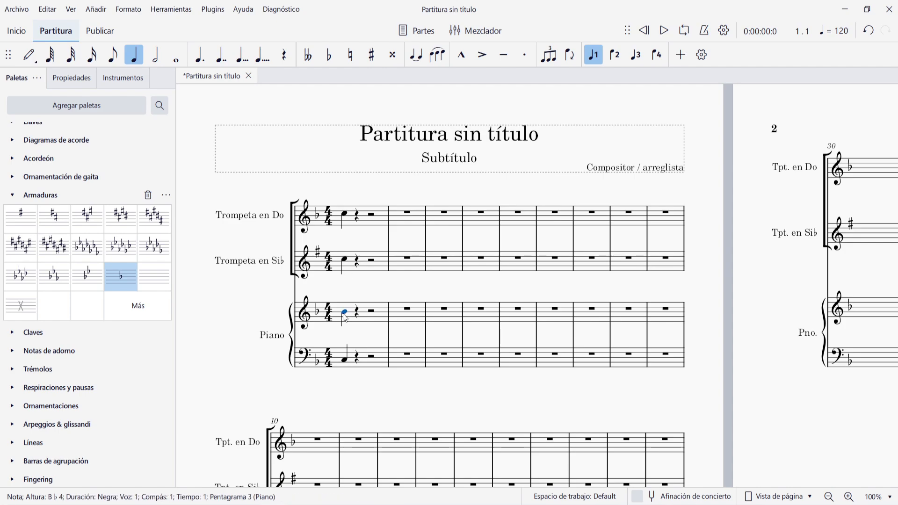
left_click(344, 261)
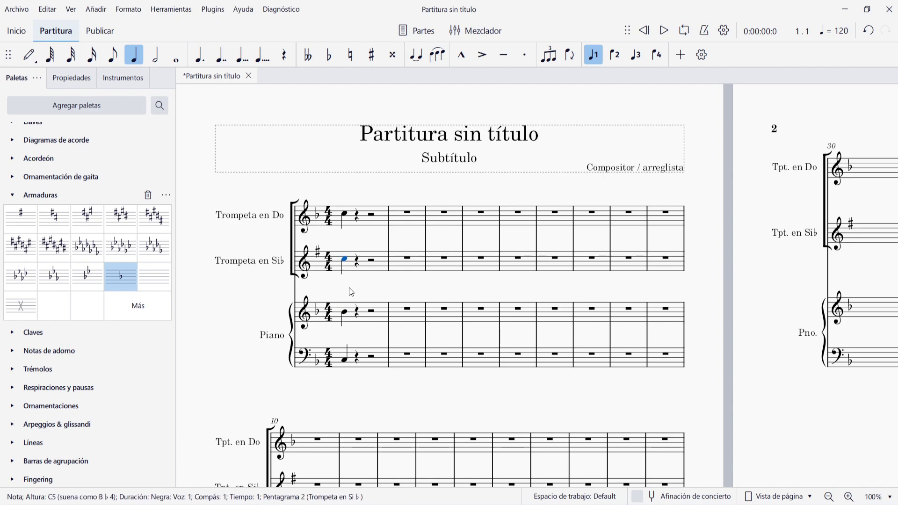
left_click(351, 292)
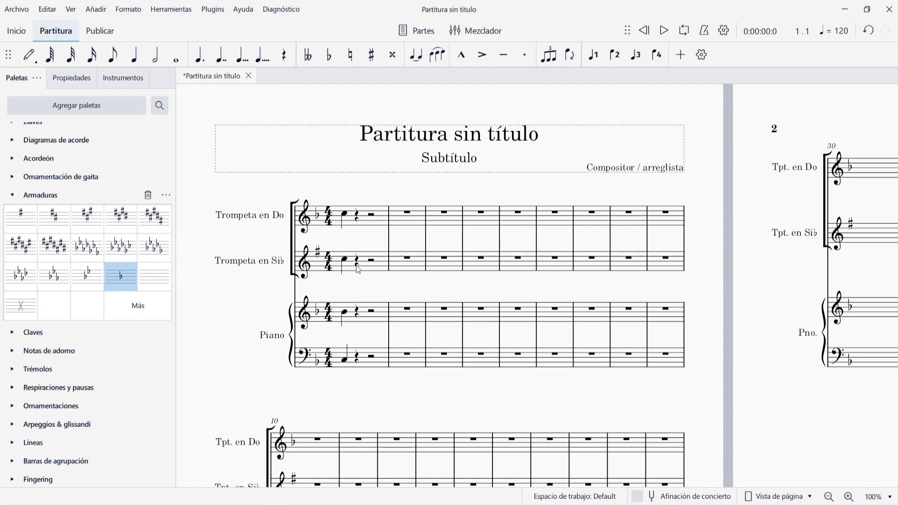
Examine the transposition settings in the staff/part properties of Trompeta en Si♭ and Trompeta en Do without changing them
left_click(396, 263)
right_click(397, 263)
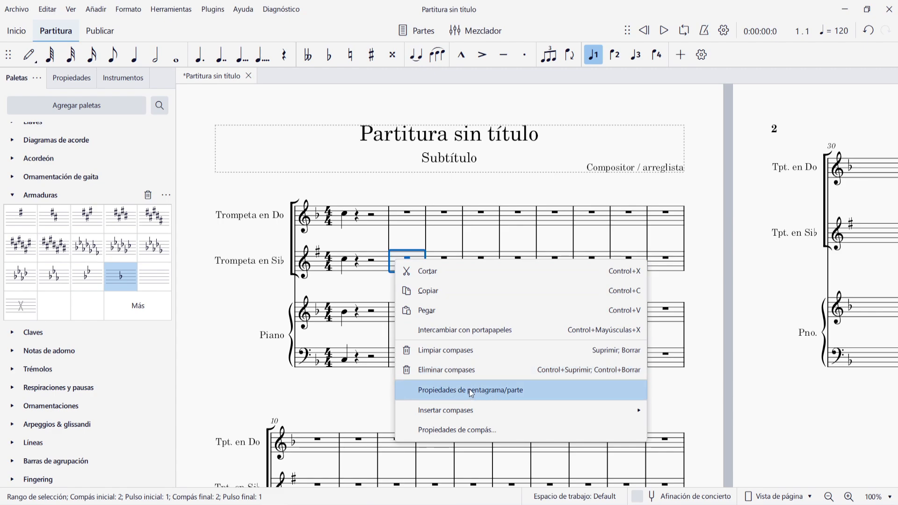
left_click(490, 389)
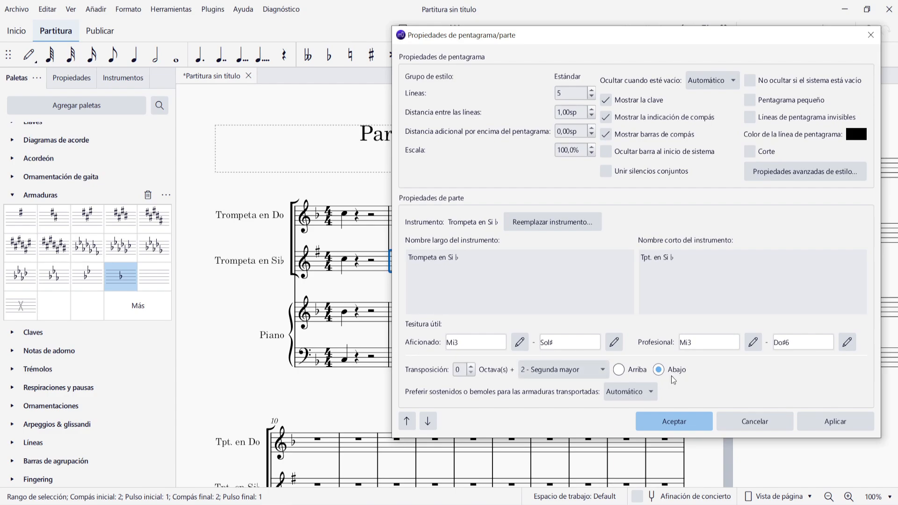
left_click(753, 424)
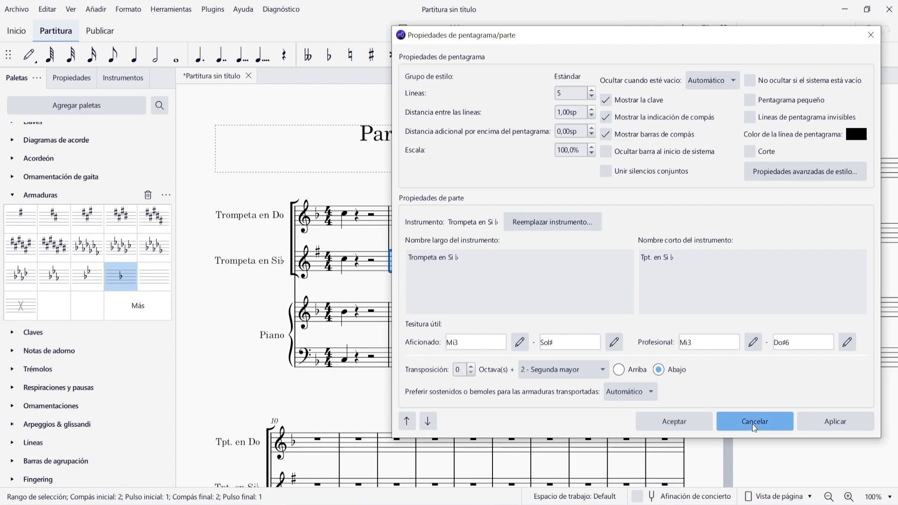
right_click(417, 214)
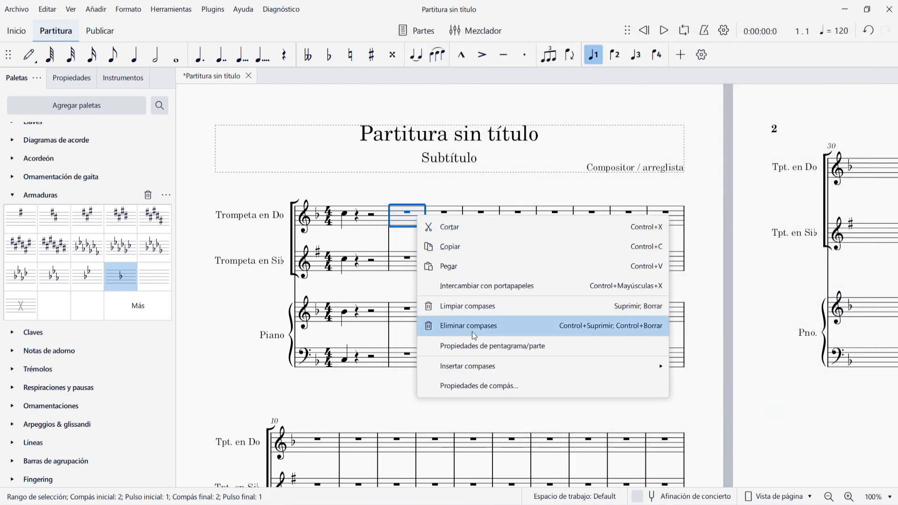
left_click(479, 350)
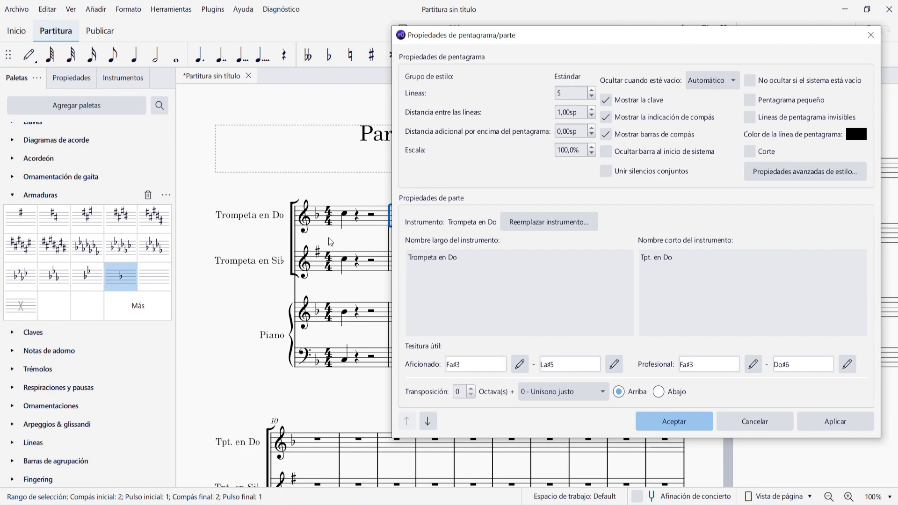
Set Trompeta en Do's transposition to 2 - Segunda mayor, Abajo, and apply it to the score
left_click(592, 395)
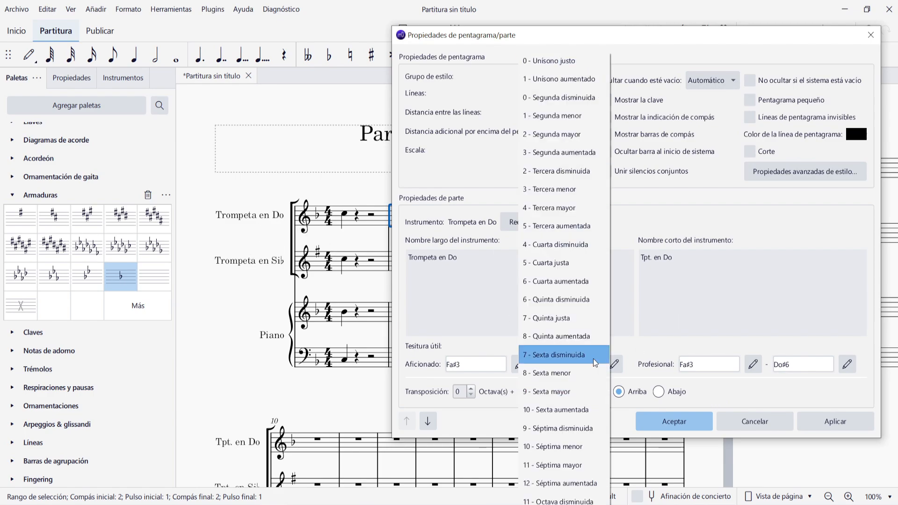
left_click(554, 135)
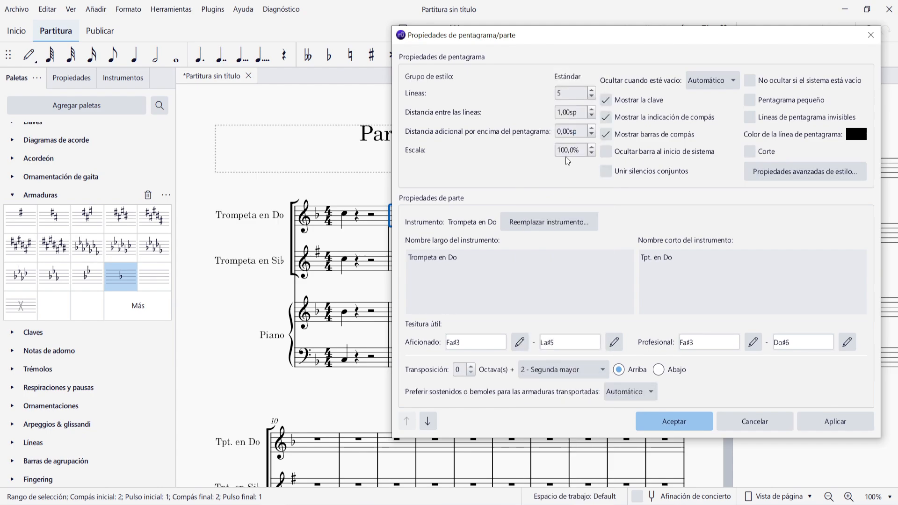
left_click(660, 371)
left_click(832, 426)
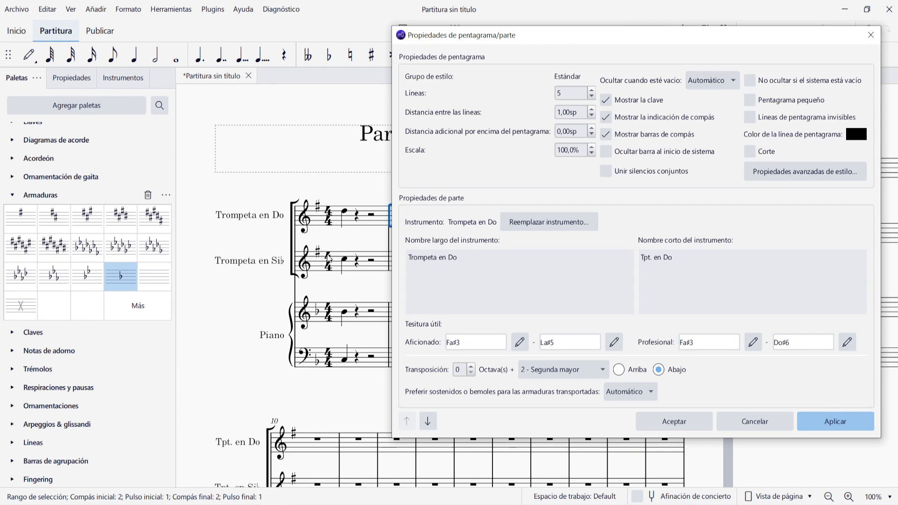
Reset Trompeta en Do's transposition to 0 - Unísono justo, apply it and accept the staff/part properties
left_click(570, 372)
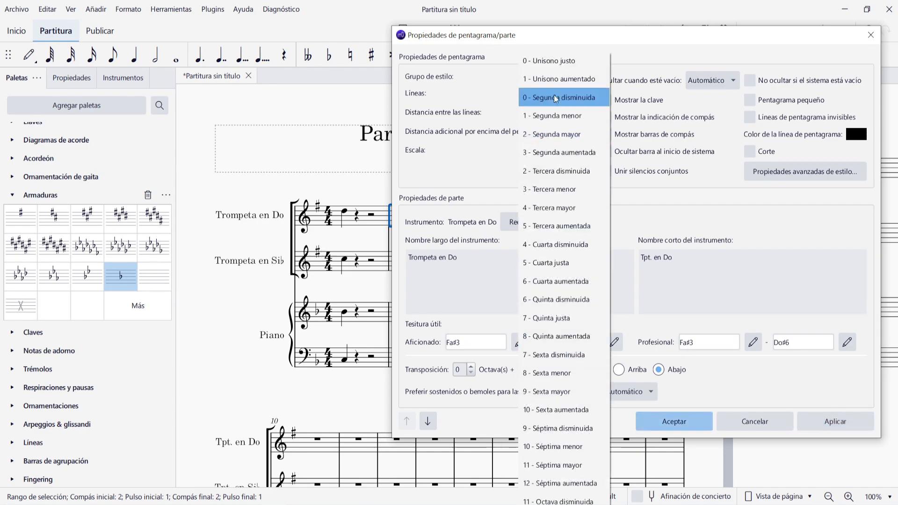
left_click(547, 61)
left_click(830, 419)
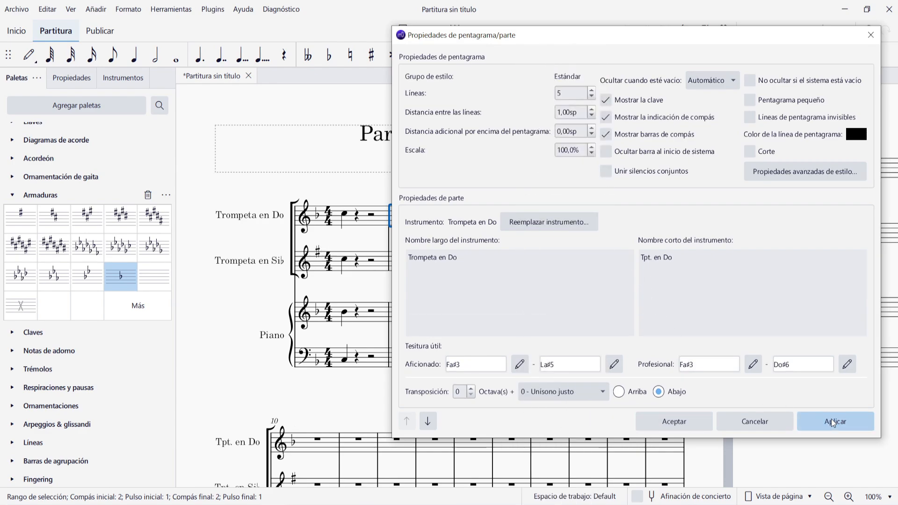
left_click(671, 423)
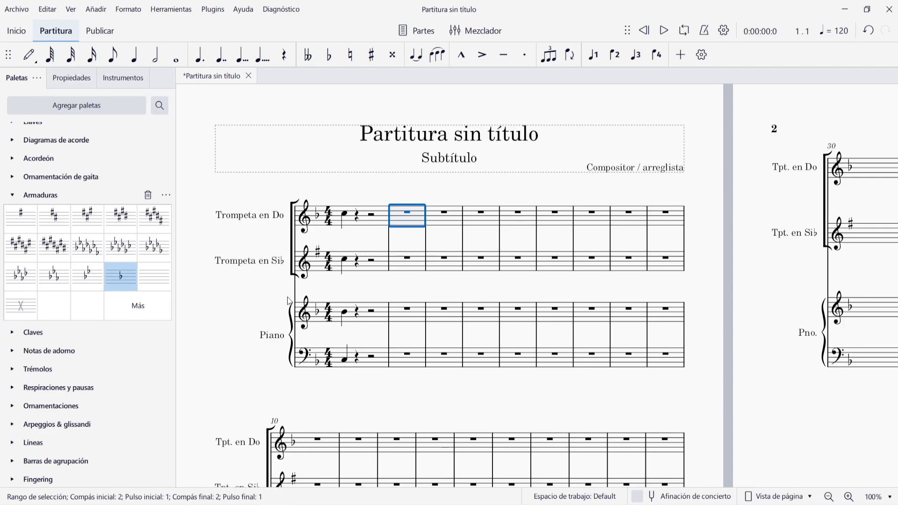
Select the opening key signatures and turn on Afinación de concierto to compare them at sounding pitch
left_click(317, 310)
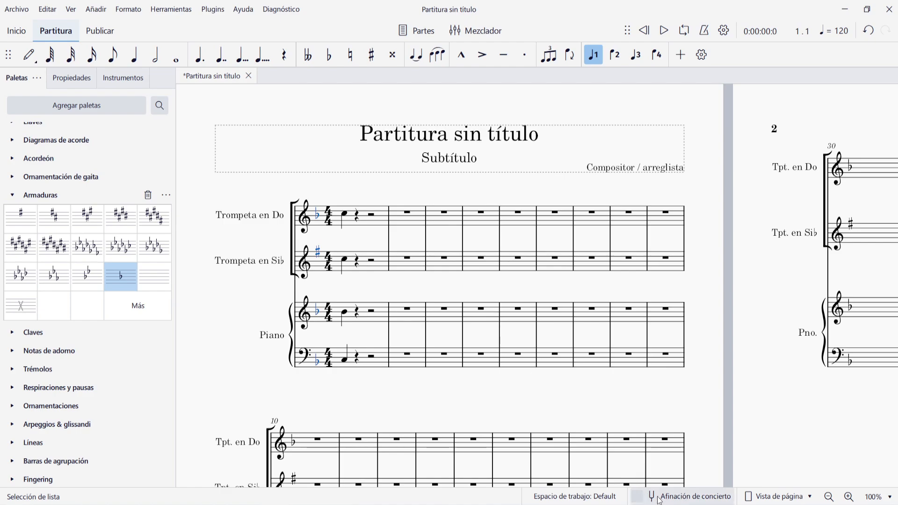
left_click(678, 498)
left_click(638, 498)
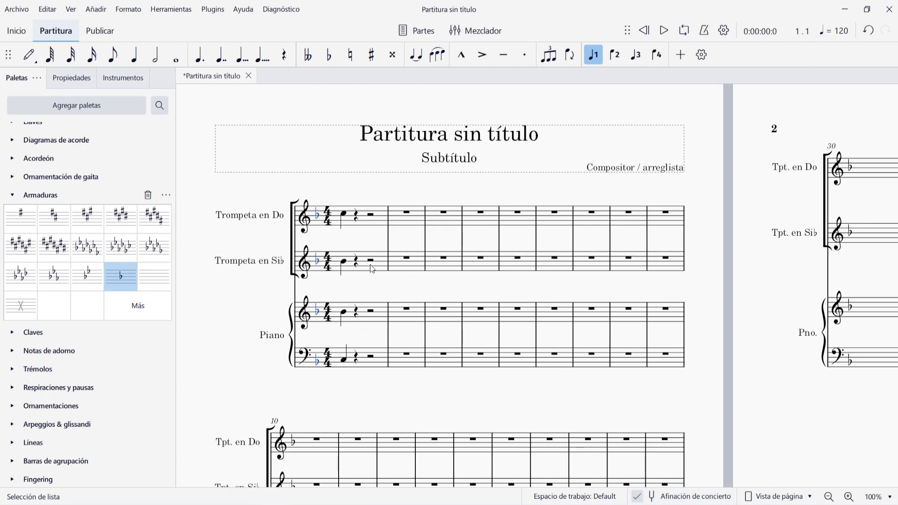
Delete all the notes in the score
key("ctrl+a")
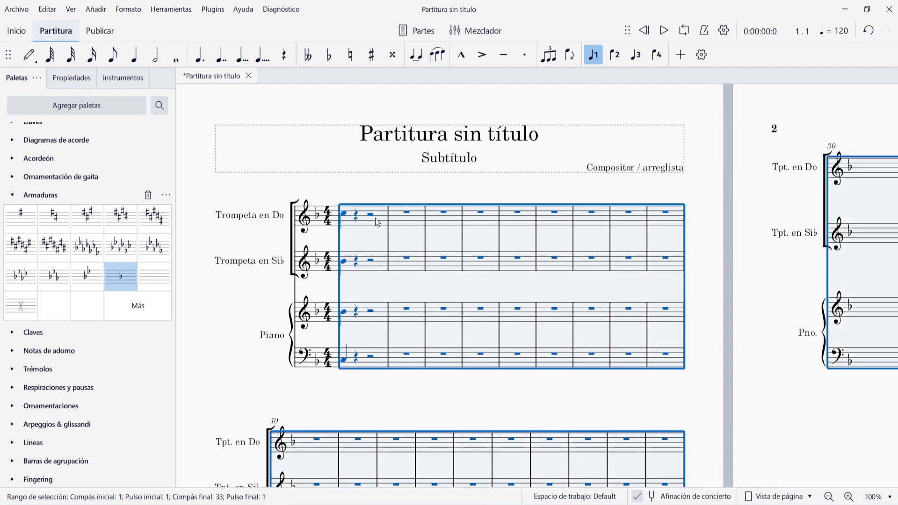
key("Delete")
key("Escape")
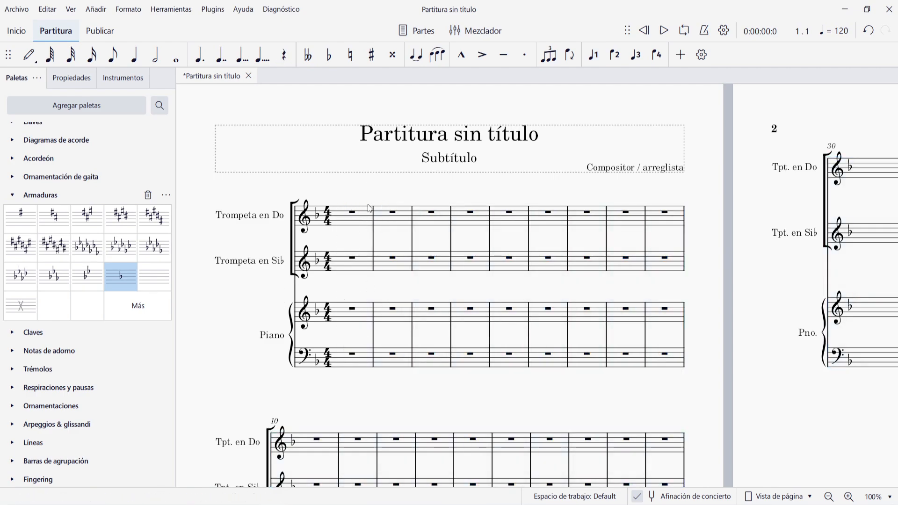
Enter a quarter-note C at the start of measure 1 in both piano staves, C3 in the lower and C4 in the upper
left_click(368, 363)
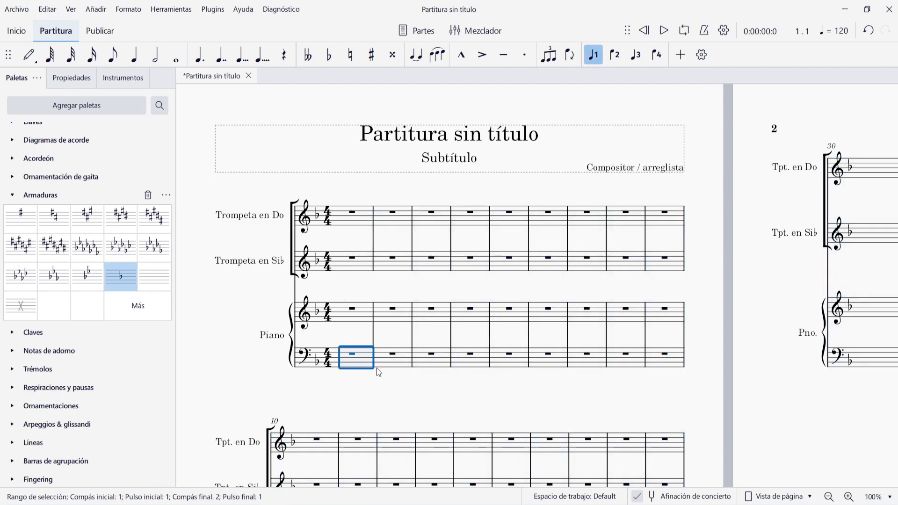
key("n")
key("c")
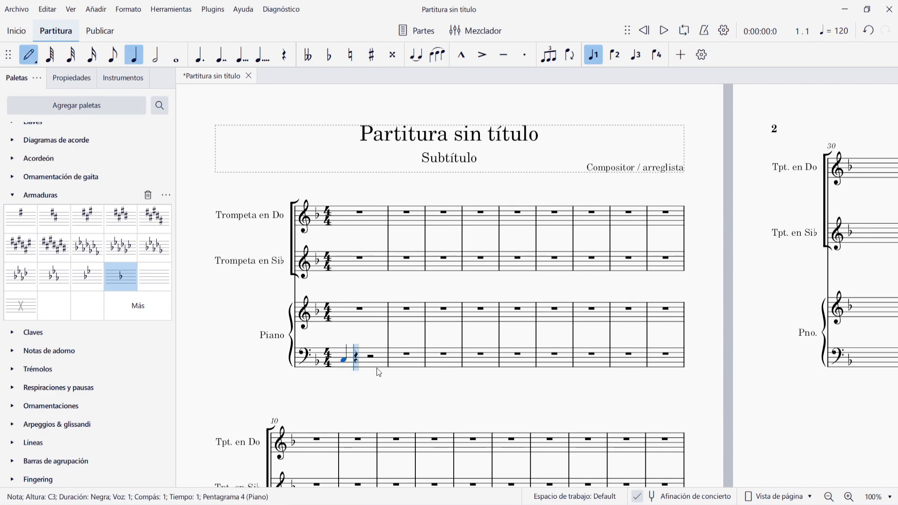
key("Escape")
left_click(380, 315)
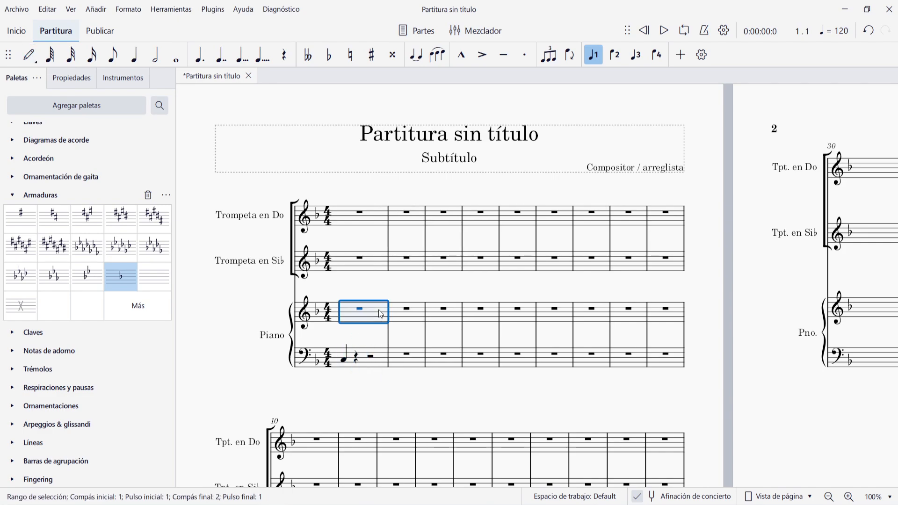
key("n")
key("c")
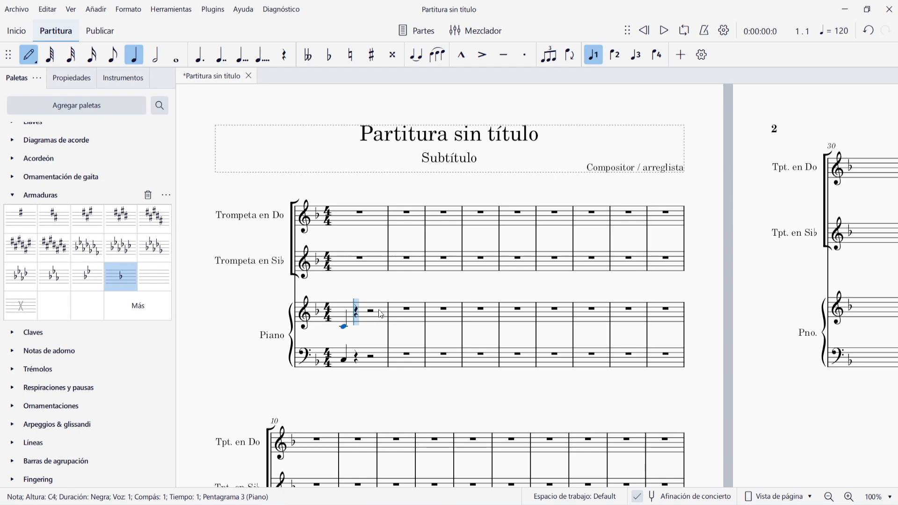
key("Escape")
Enter a quarter-note E4 for Trompeta en Si♭ and G4 for Trompeta en Do at the start of measure 1
left_click(368, 263)
key("n")
key("e")
key("Escape")
key("ctrl+z")
left_click(381, 217)
key("n")
key("g")
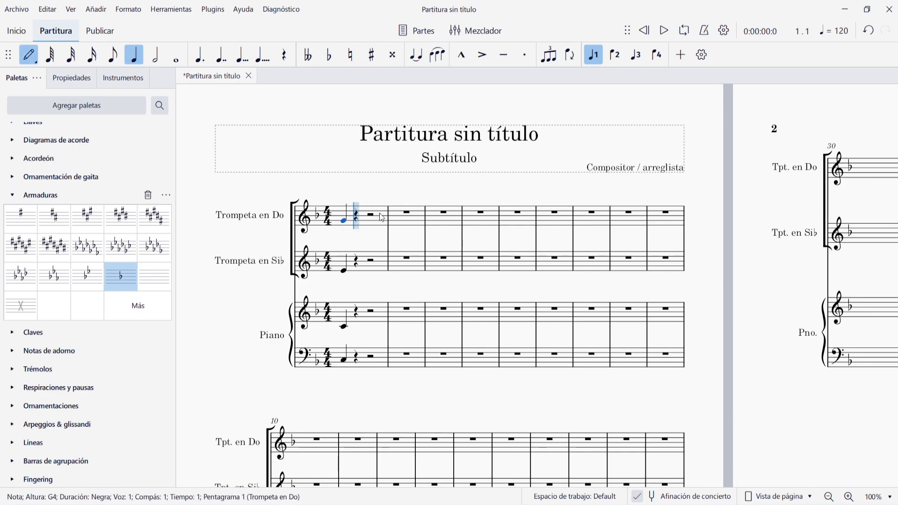
key("Escape")
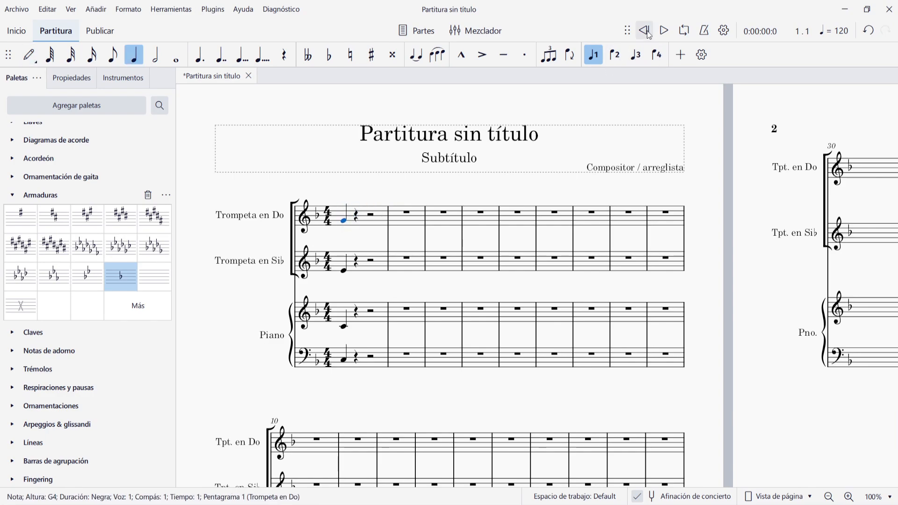
Play back the chord in measure 1 and turn off Afinación de concierto to compare the written parts
left_click(665, 33)
left_click(666, 33)
left_click(673, 499)
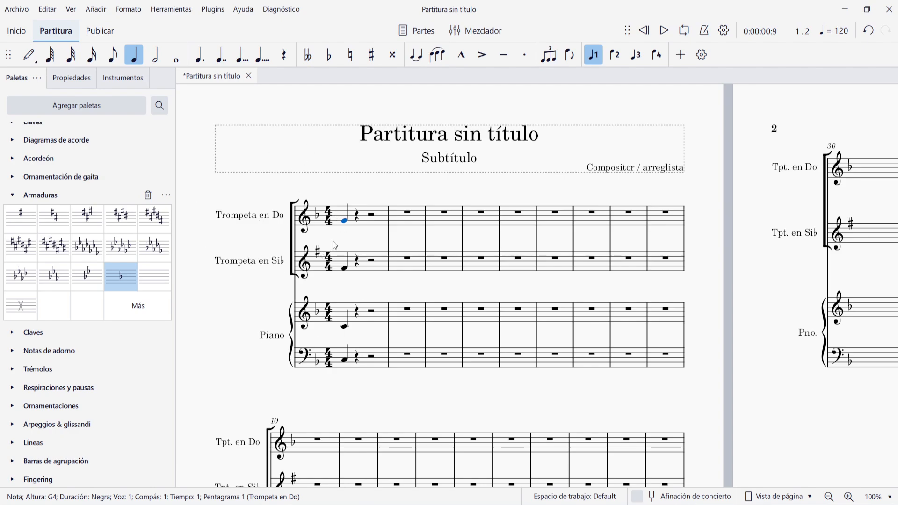
Clear the measure 1 chord from all four staves by deleting the entire score's notes
left_click(408, 283)
key("ctrl+a")
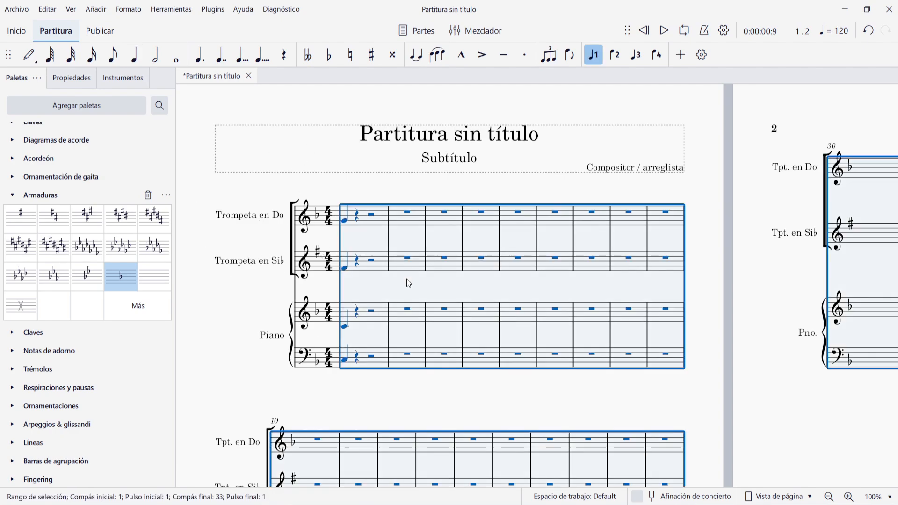
key("Delete")
left_click(408, 283)
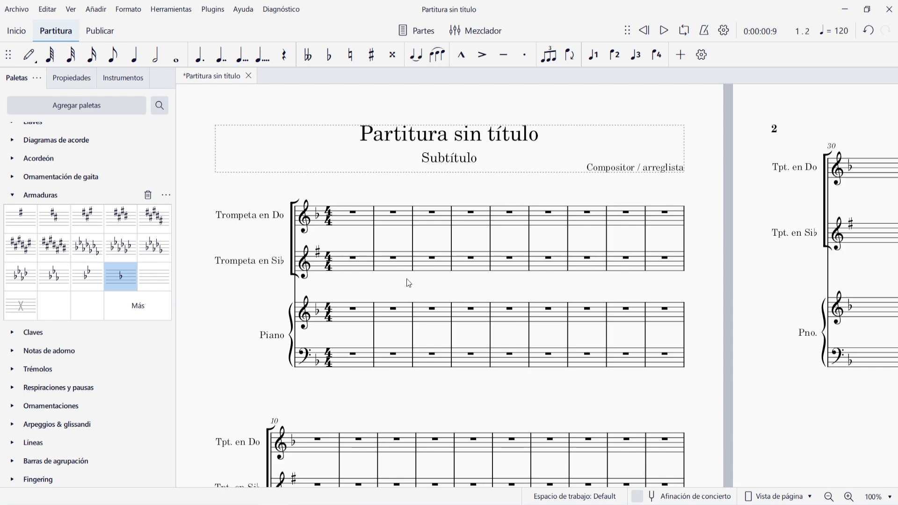
Enter a quarter-note G4 at the start of measure 1 in the piano's upper staff
key("ctrl+z")
left_click(368, 318)
key("n")
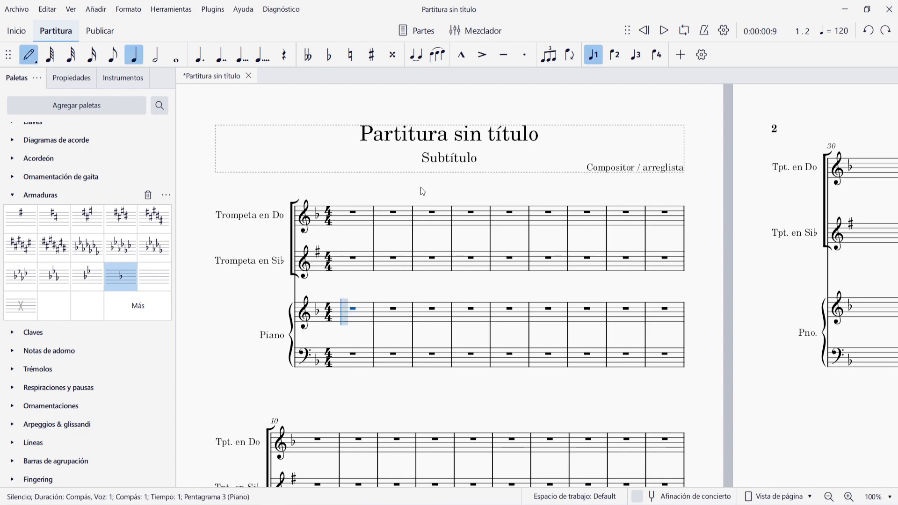
key("g")
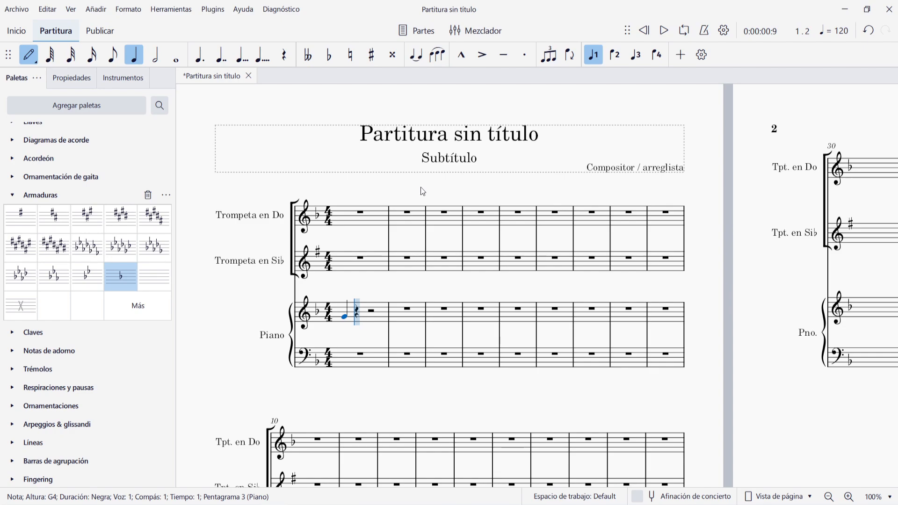
Shift the piano note up and down by semitones, ending on E♭4
key("Up")
key("Up")
key("Up")
key("Up")
key("Up")
key("Up")
key("Up")
key("Up")
key("Up")
key("Up")
key("Down")
key("Down")
key("Down")
key("Down")
key("Down")
key("Down")
key("Down")
key("Down")
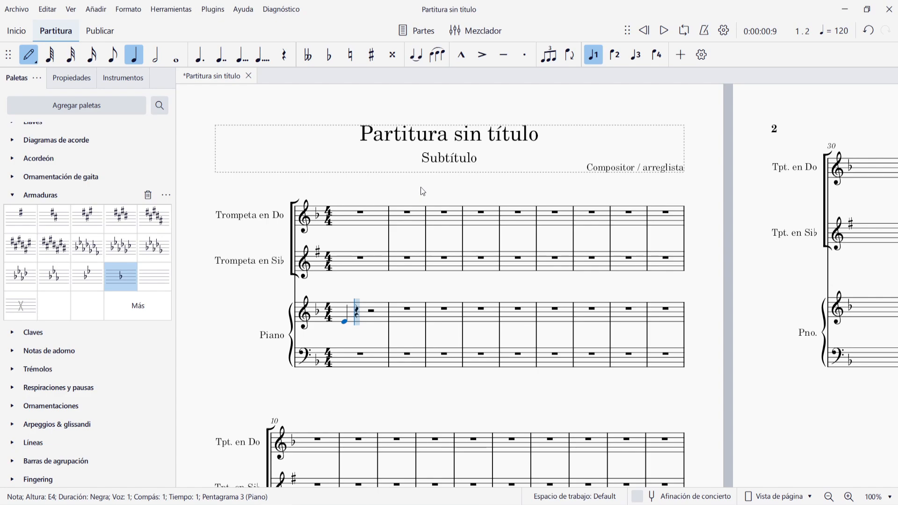
key("Up")
key("Up")
key("Up")
key("Up")
key("Down")
key("Down")
key("Down")
key("Down")
key("Down")
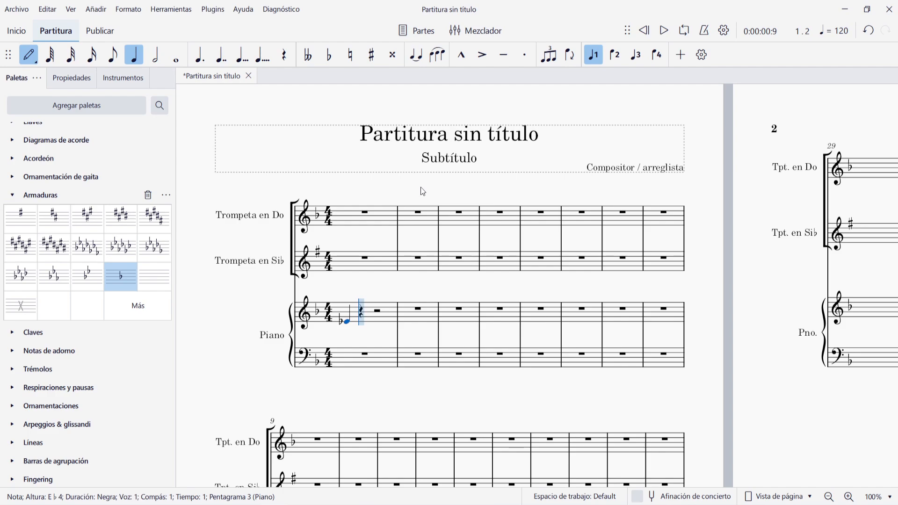
Raise the piano note semitone by semitone up to F5
key("Up")
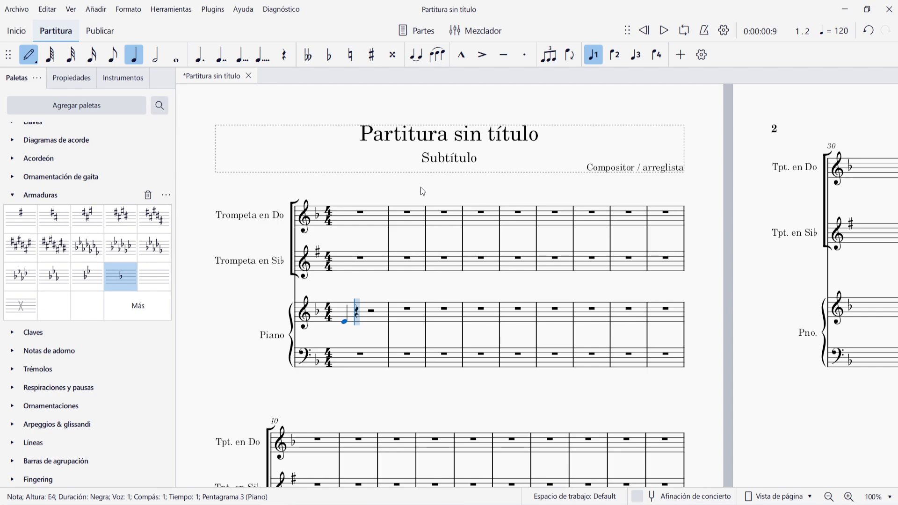
key("Up")
key("Up")
key("Up")
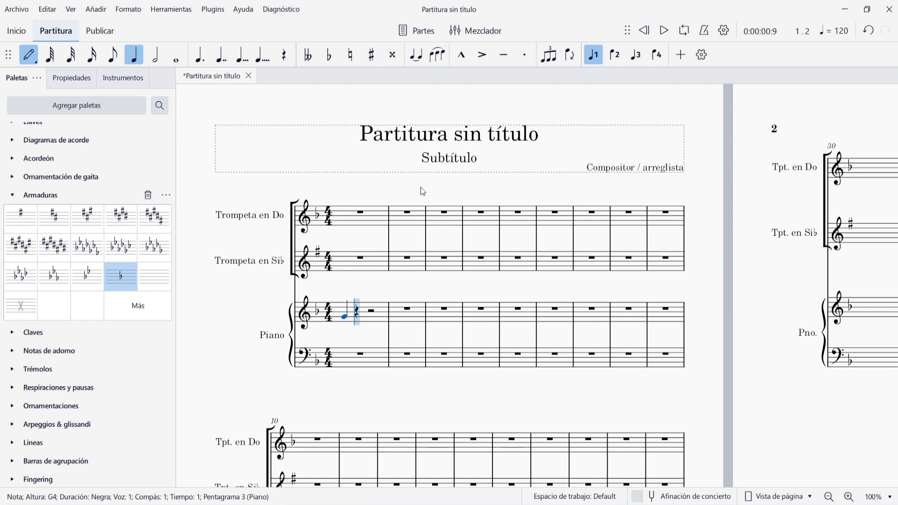
key("Up")
key("Up")
key("Up")
key("Up")
key("Up")
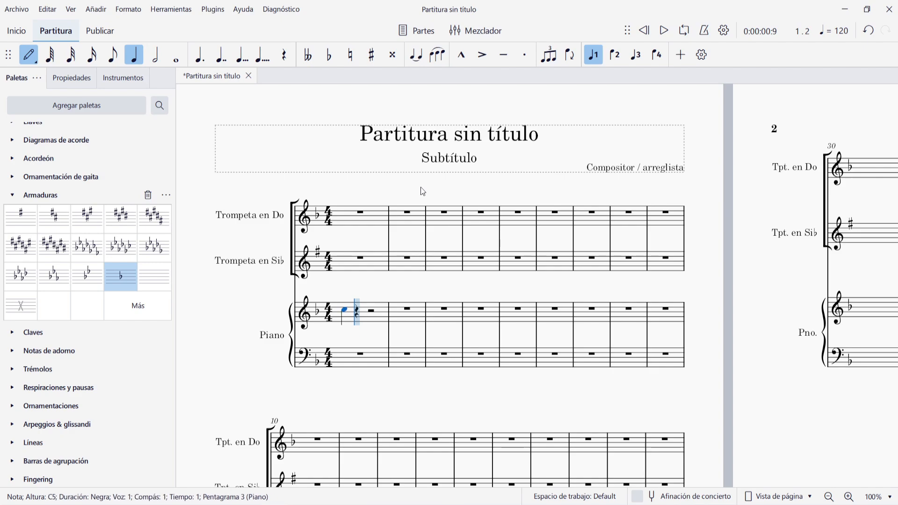
key("Up")
key("Up")
key("Up")
key("Up")
key("Up")
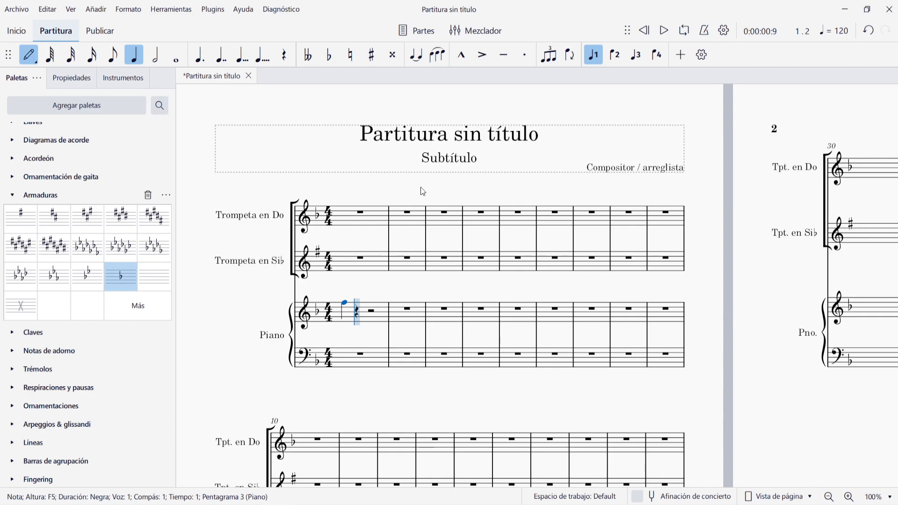
Move the piano note down an octave and back up to F5, and leave note input
key("ctrl+Down")
key("ctrl+Up")
key("Escape")
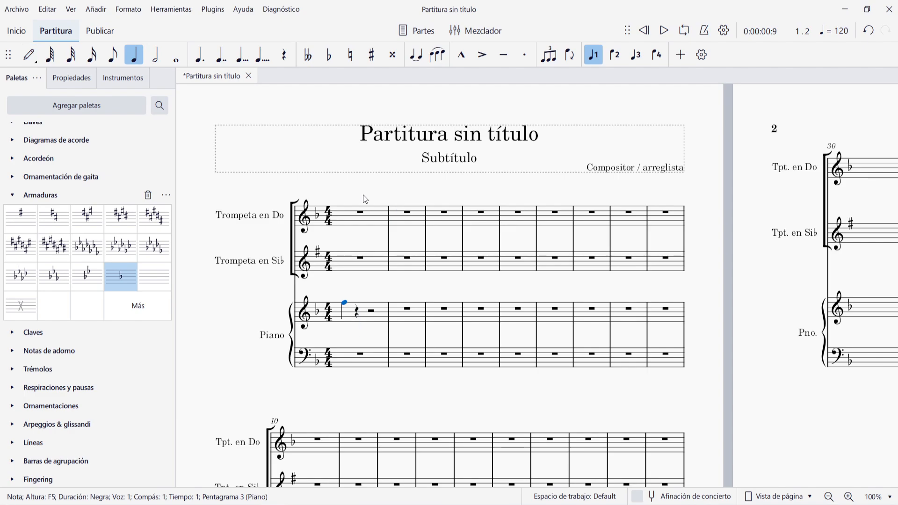
Change the opening key signature to C major with no accidentals and delete the piano note in measure 1
left_click(317, 316)
left_click(154, 278)
left_click(393, 318)
key("Delete")
Enter an ascending C major scale in quarter notes from C4 to C5 across measures 1–2 of the piano's upper staff
left_click(373, 310)
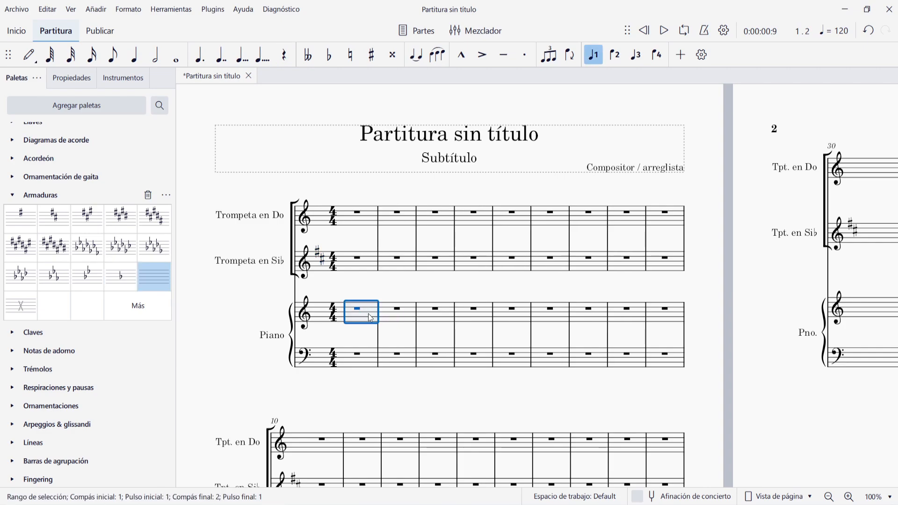
key("n")
key("c")
key("d")
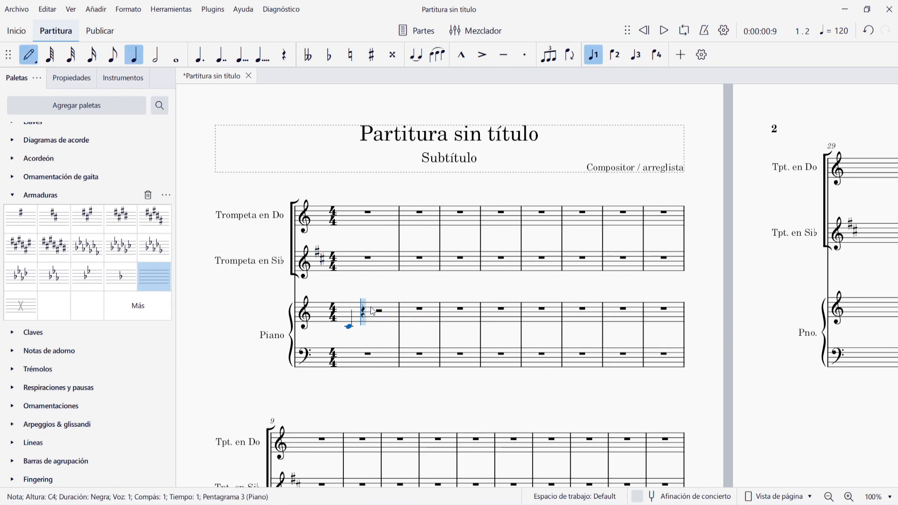
key("e")
key("f")
key("g")
key("a")
key("b")
key("c")
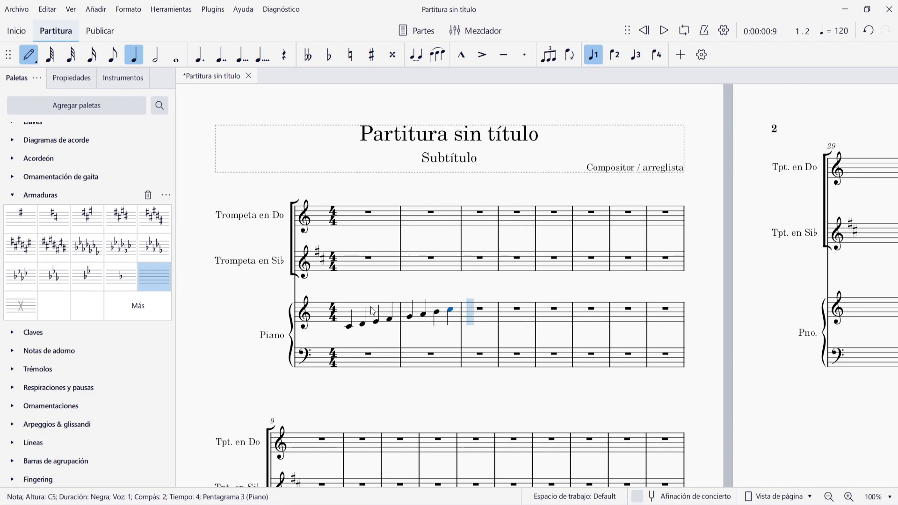
key("Escape")
Copy the two-measure scale into the piano's lower staff from measure 1 and lower the copy by an octave
left_click(373, 311)
left_click(455, 317, "shift")
key("ctrl+c")
left_click(386, 359)
key("ctrl+v")
key("ctrl+Down")
Turn on Afinación de concierto and paste the piano's upper-staff scale into measures 1–2 of both trumpet staves
left_click(380, 304)
left_click(454, 317, "shift")
scroll(489, 283, "down", 1)
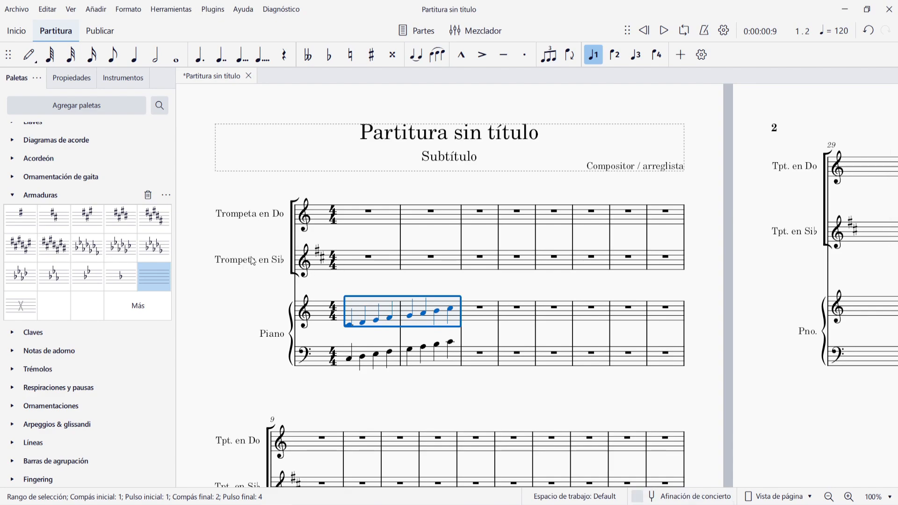
left_click(637, 496)
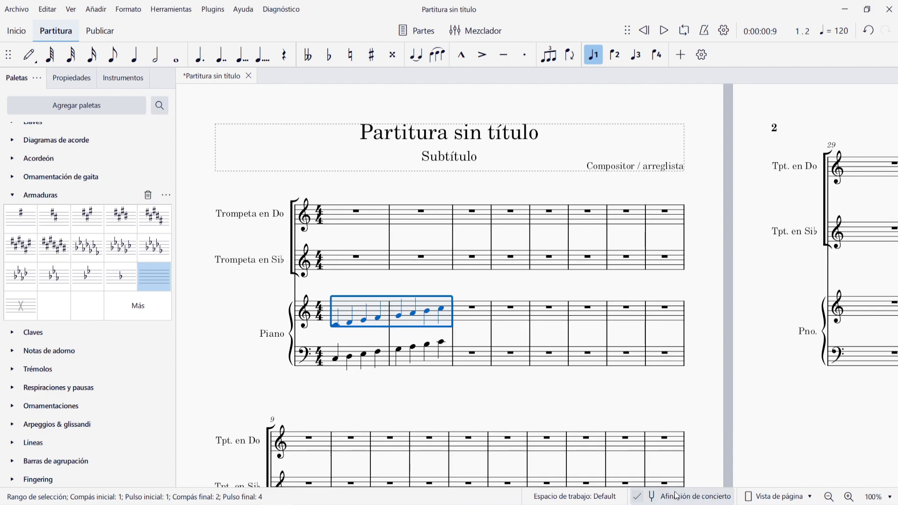
left_click(375, 211)
key("ctrl+v")
left_click(380, 261)
key("ctrl+v")
Copy measures 1–2 of all four staves into measures 3–4 and measures 5–6
left_click(360, 209)
left_click(442, 355, "shift")
key("ctrl+c")
left_click(468, 219)
key("ctrl+v")
left_click(597, 215)
key("ctrl+v")
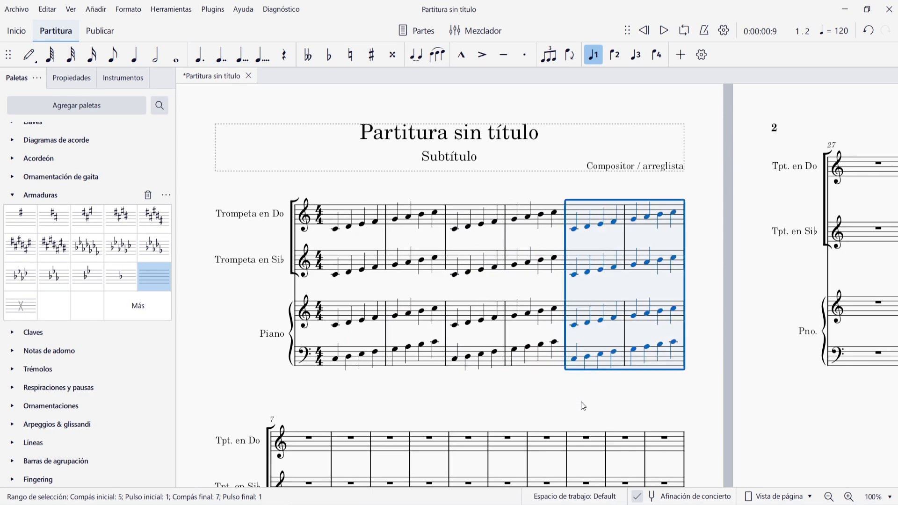
left_click(573, 376)
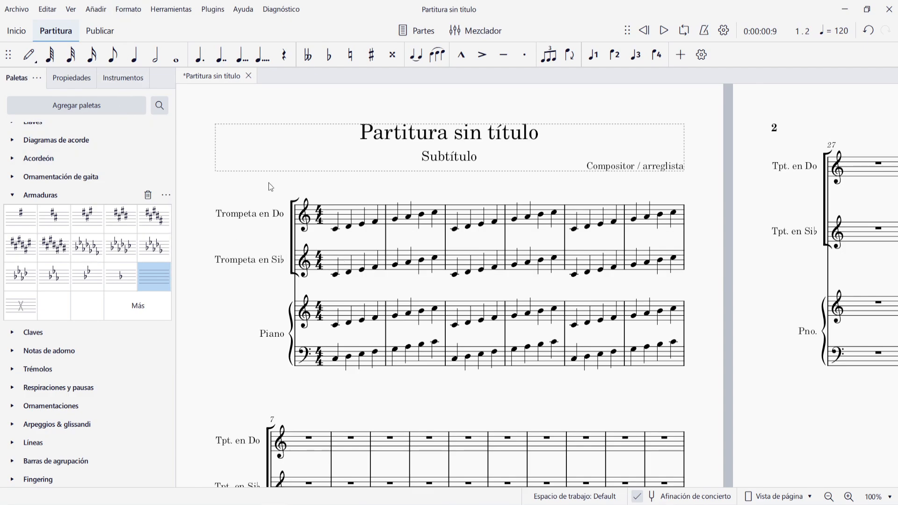
left_click(159, 8)
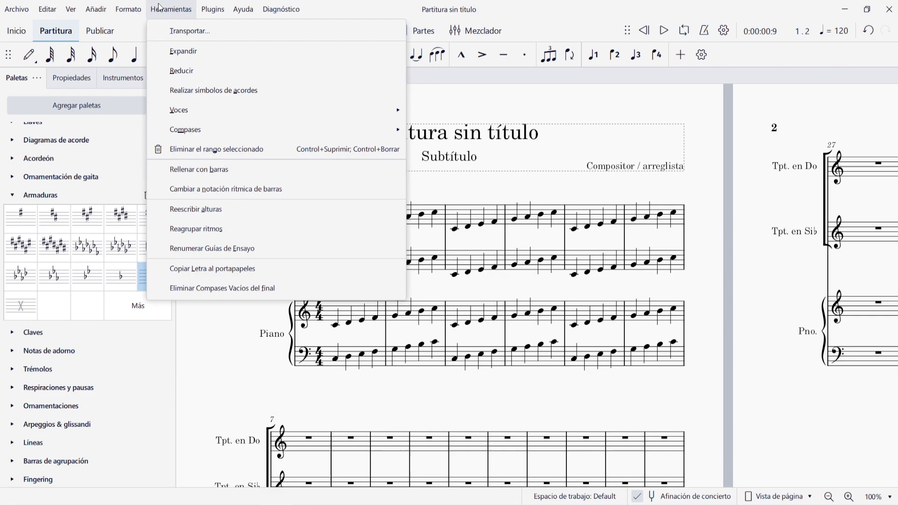
left_click(175, 31)
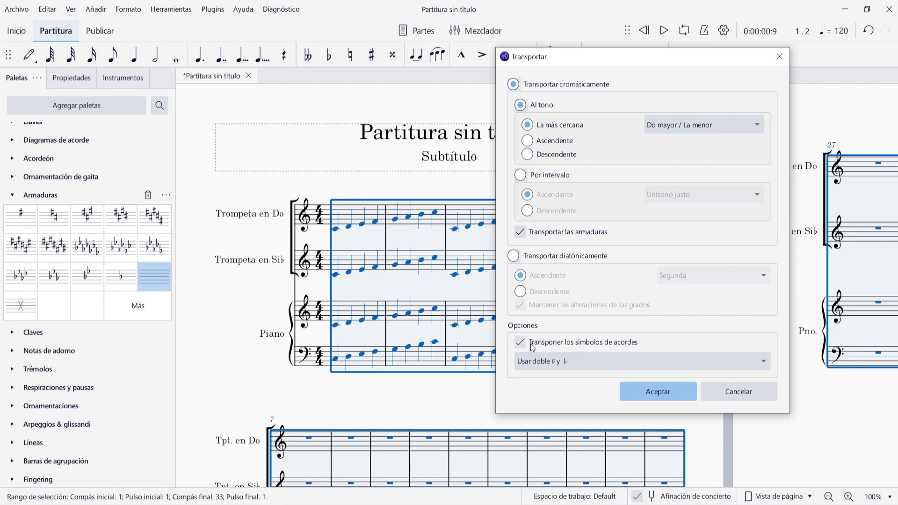
left_click(758, 391)
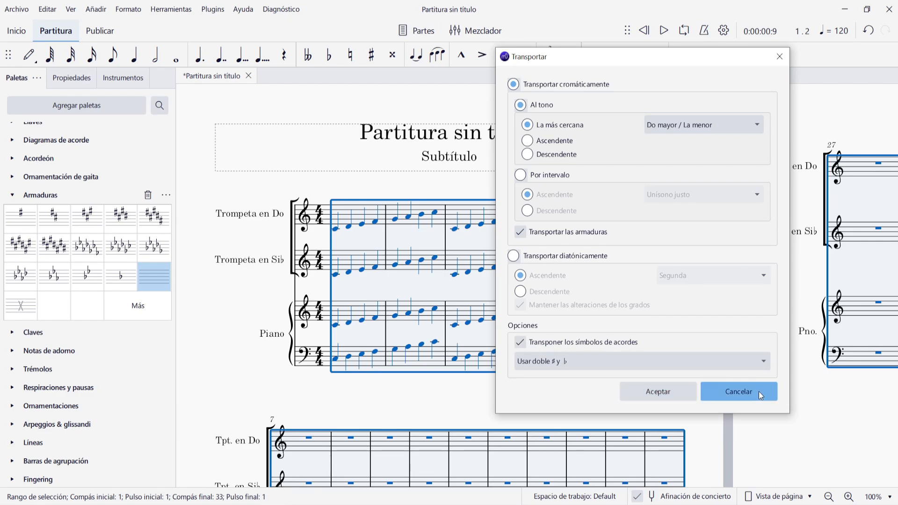
Add alternating C and G chord symbols above measures 1–6 of the Trompeta en Do staff, one per measure
left_click(336, 228)
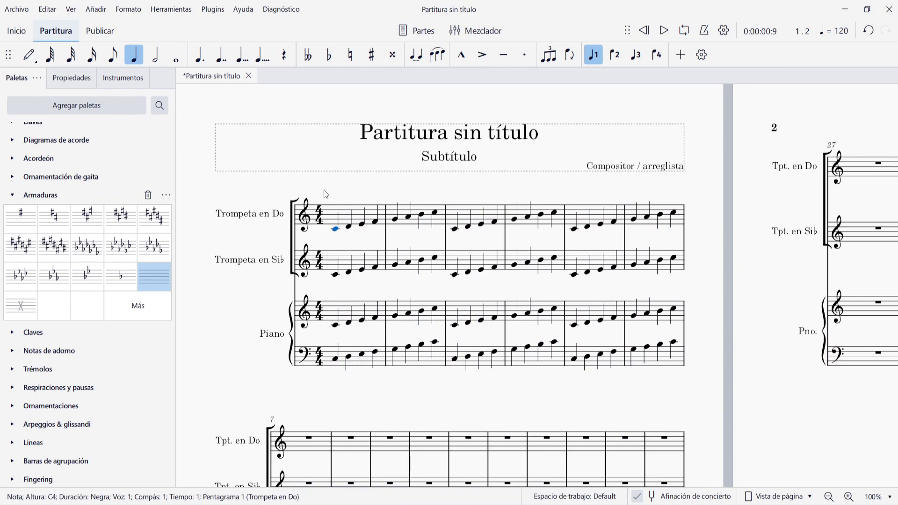
key("ctrl+k")
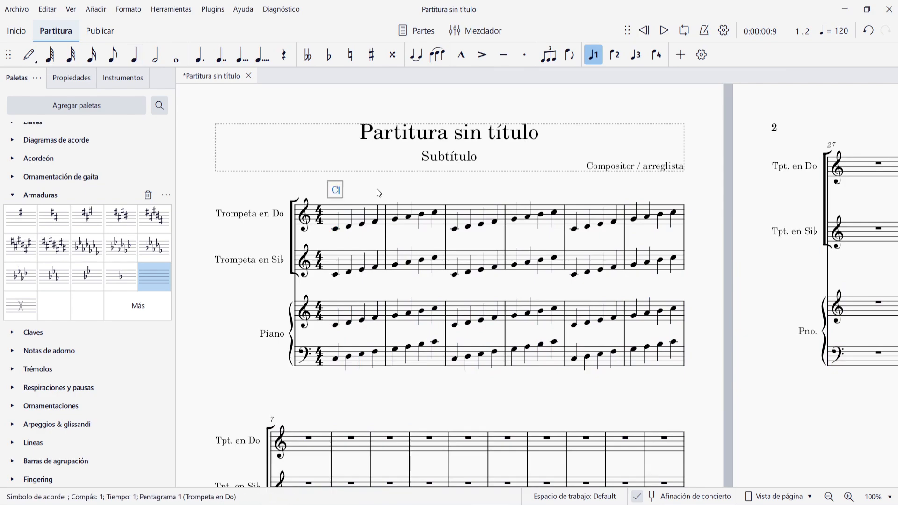
type("C")
key("Tab")
type("G")
key("Tab")
type("C")
key("Tab")
type("G")
key("Tab")
type("C")
key("Tab")
type("G")
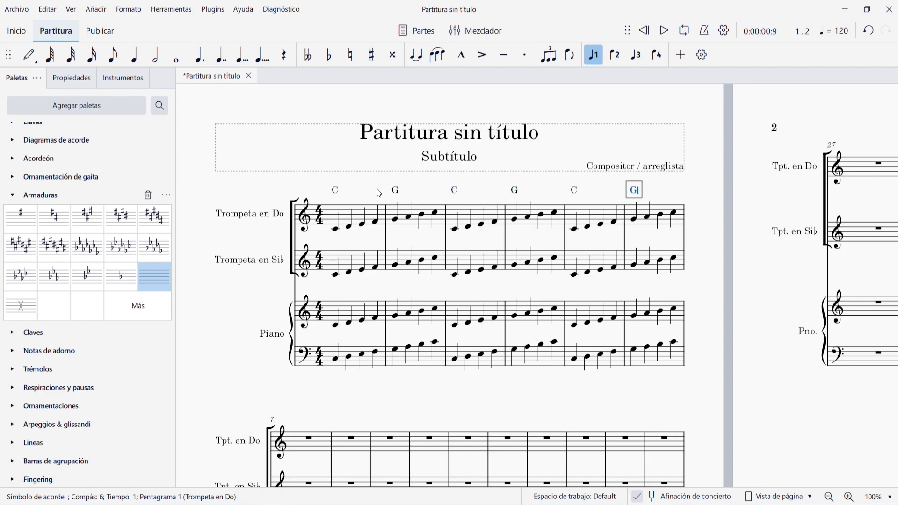
key("Escape")
Delete all the empty measures from measure 7 to the end of the score
left_click(323, 448)
key("ctrl+shift+End")
key("ctrl+Delete")
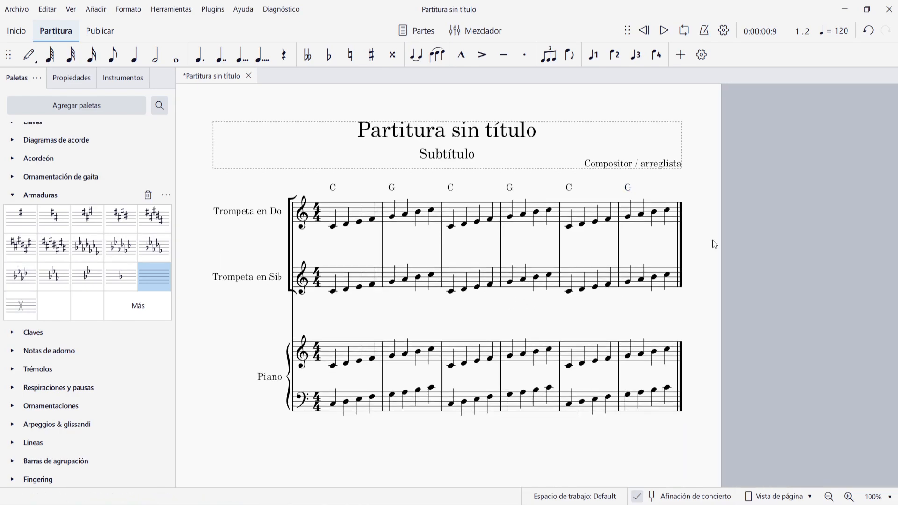
left_click(171, 9)
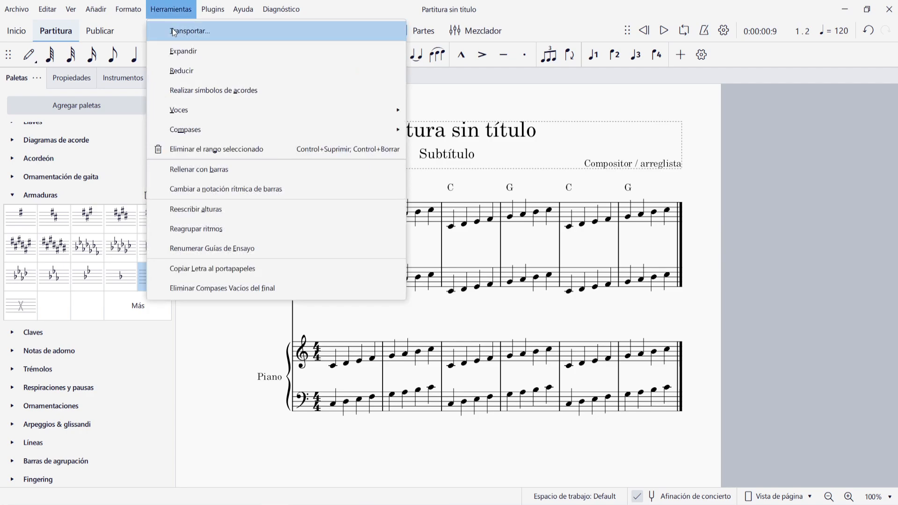
left_click(174, 30)
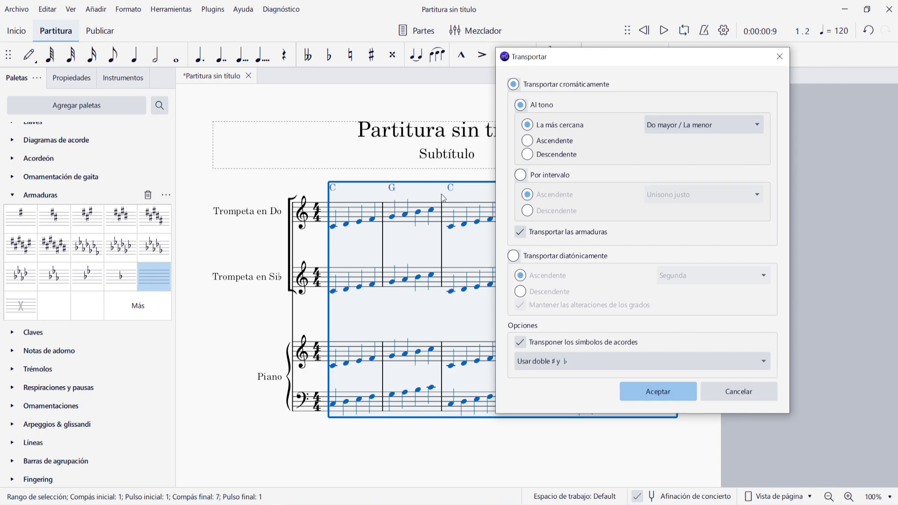
left_click(694, 366)
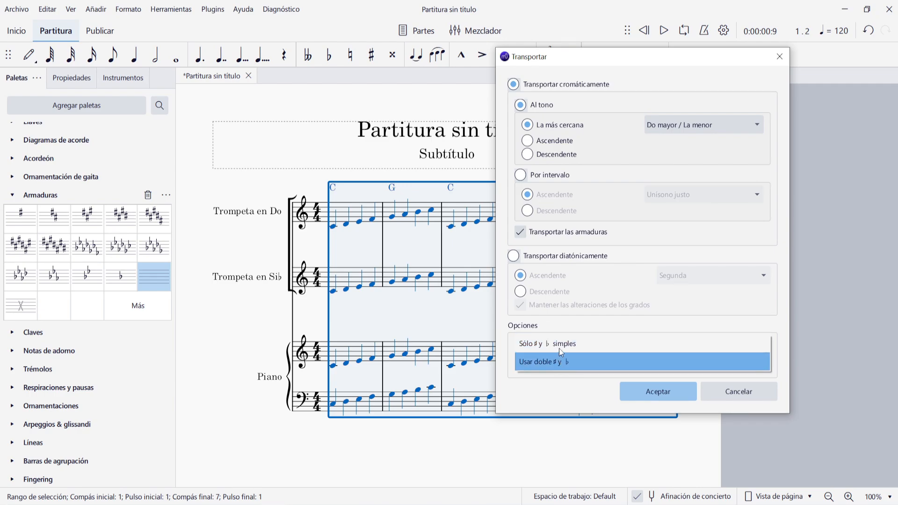
left_click(674, 97)
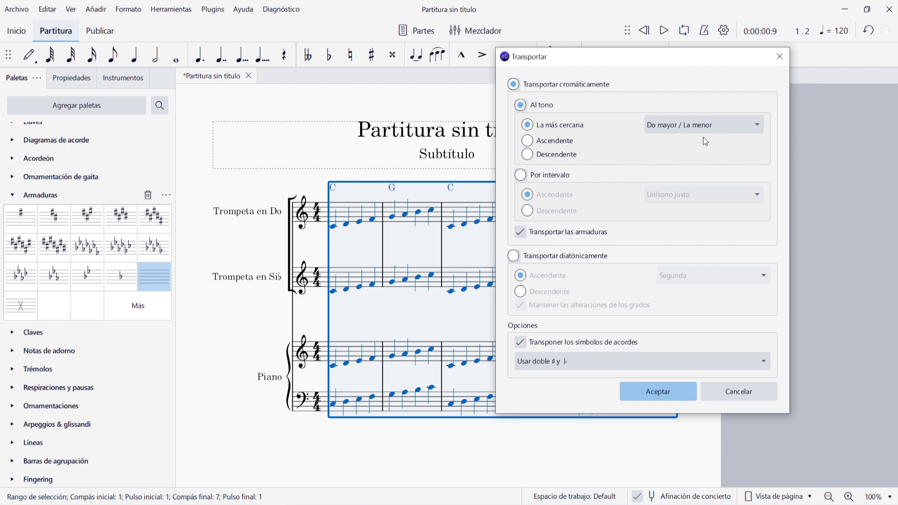
left_click(713, 126)
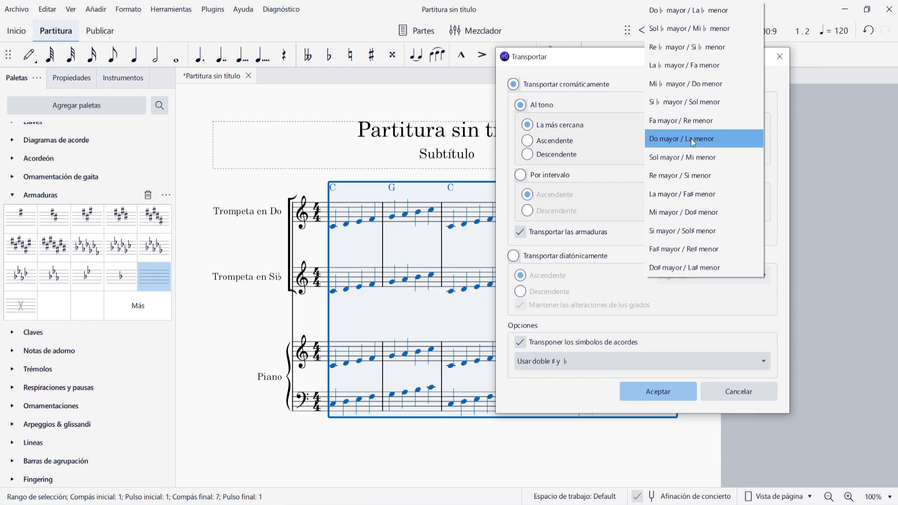
left_click(753, 388)
left_click(754, 391)
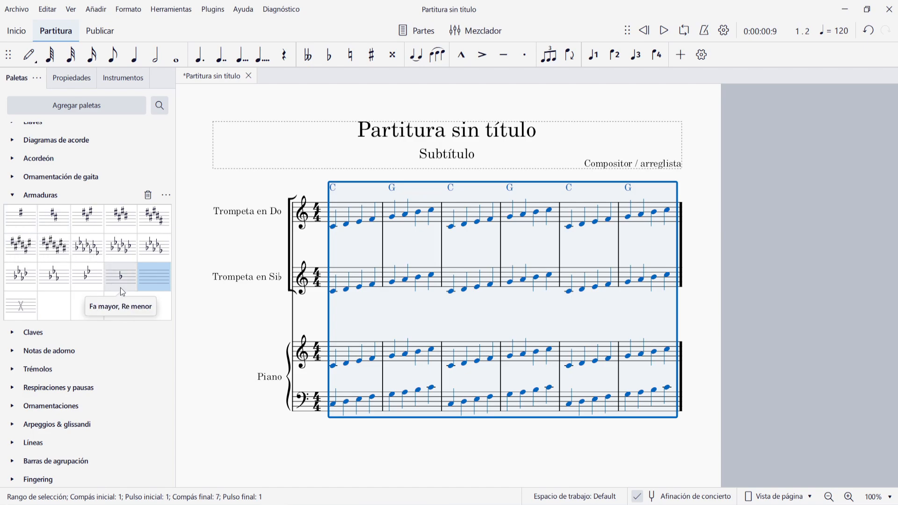
Try transposing the whole score chromatically upward to Re mayor / Si menor with key signatures and chord symbols included, and undo it
left_click(170, 9)
left_click(182, 31)
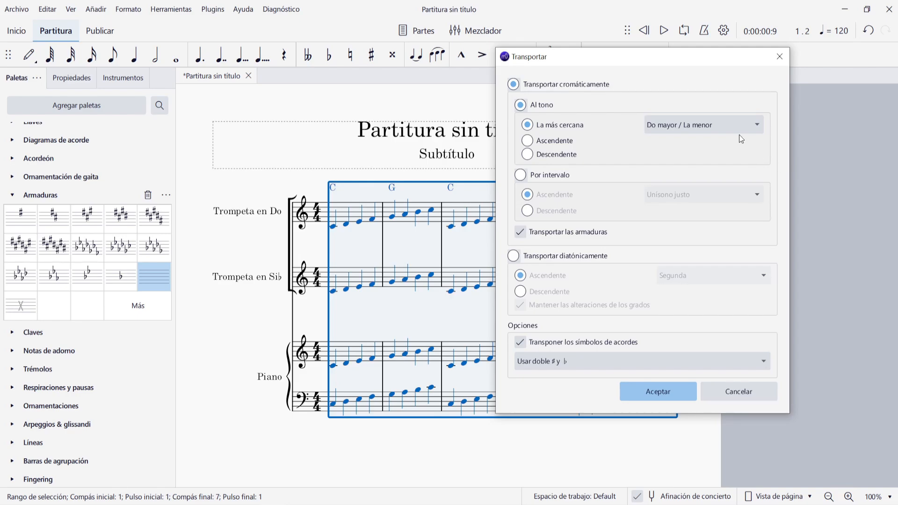
left_click(703, 124)
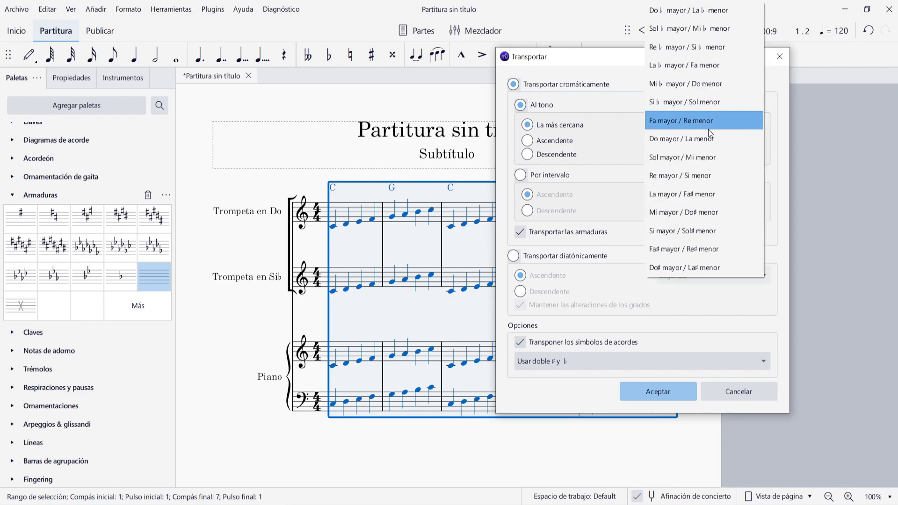
left_click(678, 180)
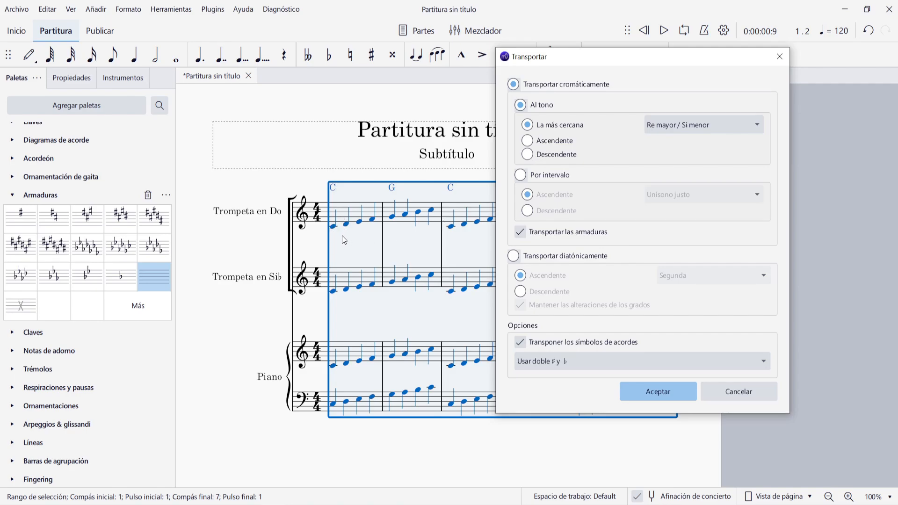
left_click(530, 143)
left_click(534, 157)
left_click(539, 140)
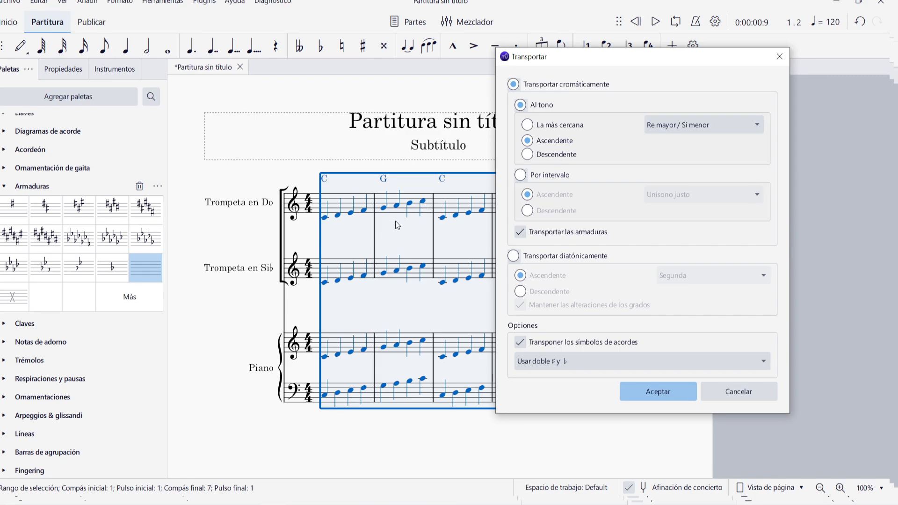
left_click(662, 389)
left_click(368, 242)
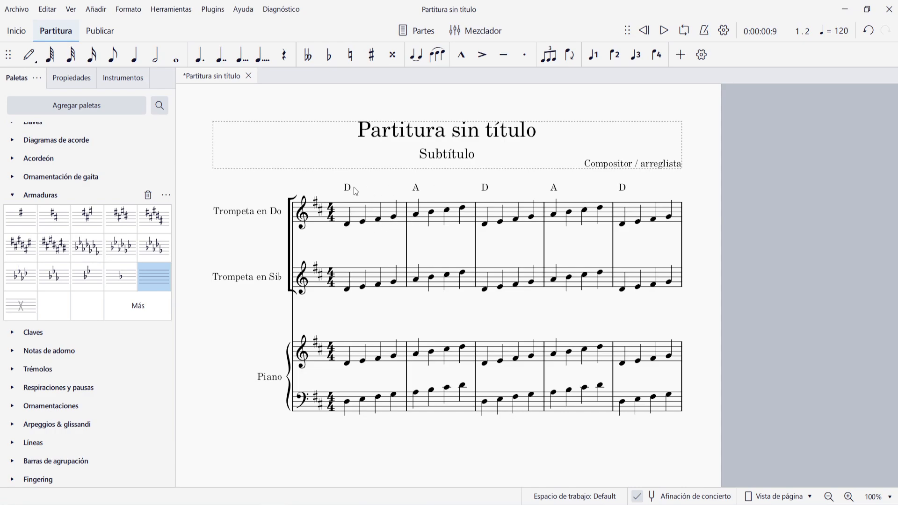
key("ctrl+z")
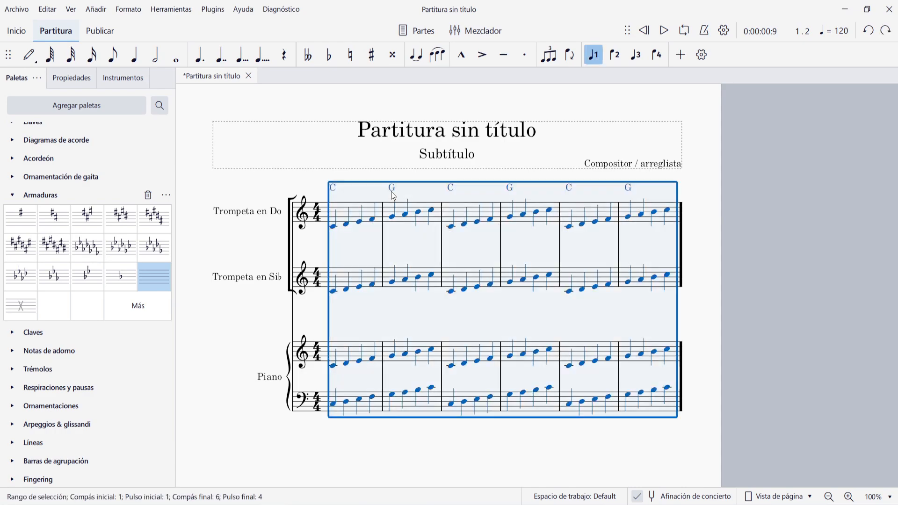
key("Escape")
Transpose the whole score chromatically downward to Re mayor / Si menor, leaving out the key signatures and chord symbols
left_click(169, 9)
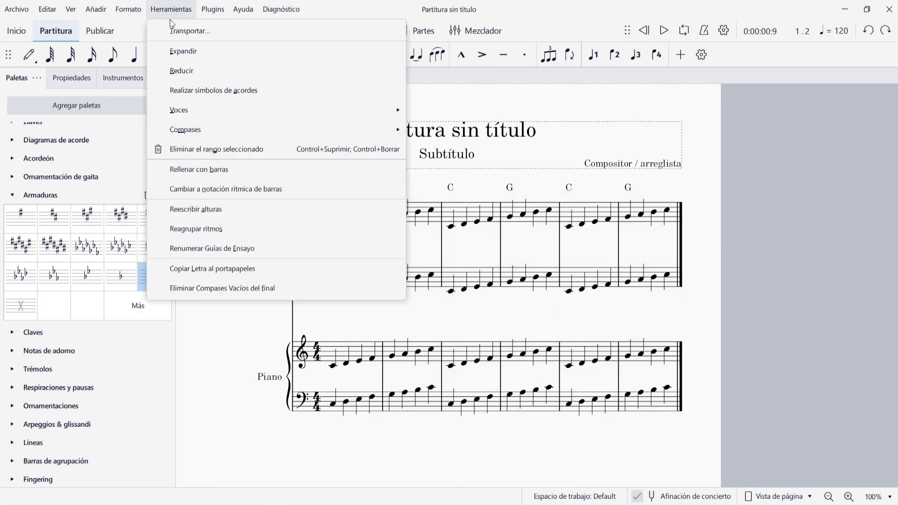
left_click(176, 29)
left_click(674, 125)
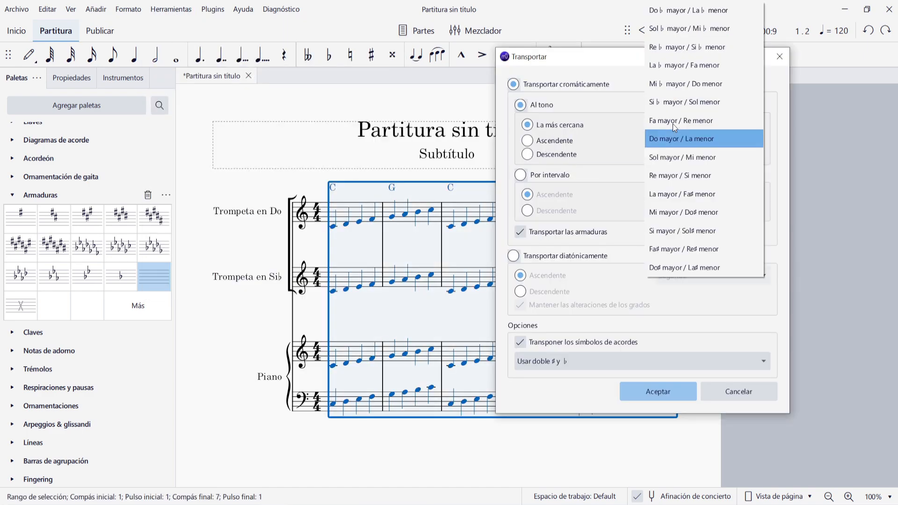
left_click(689, 177)
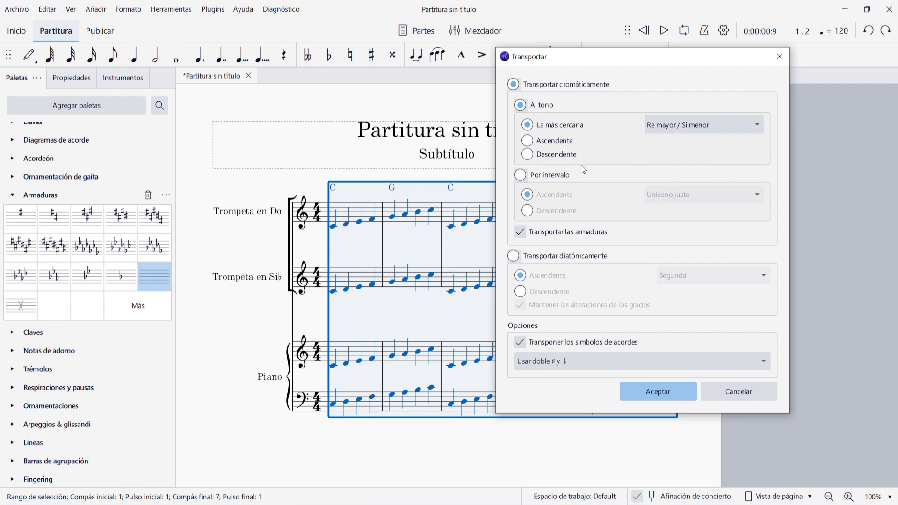
left_click(527, 154)
left_click(524, 233)
left_click(522, 345)
left_click(658, 393)
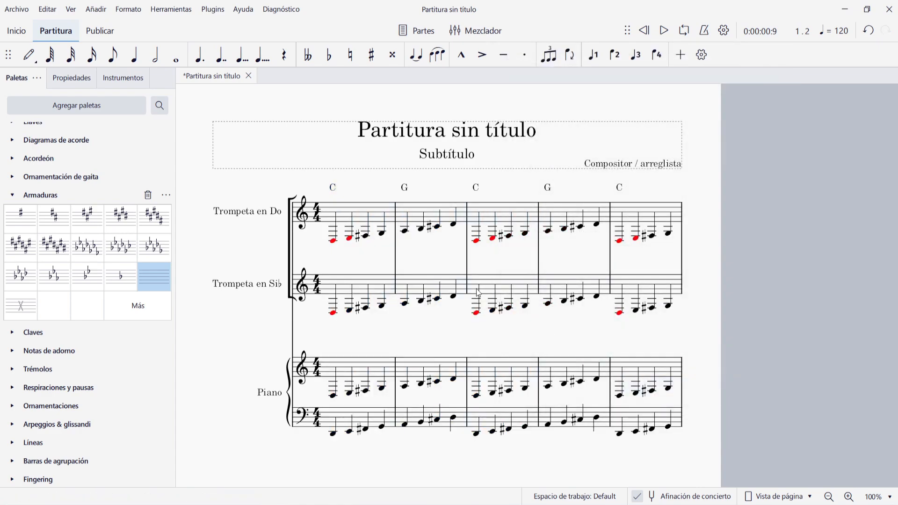
Check the transposed notes in the Trompeta en Do's first measure and undo the downward transposition
left_click(333, 241)
left_click(364, 268)
left_click(366, 236)
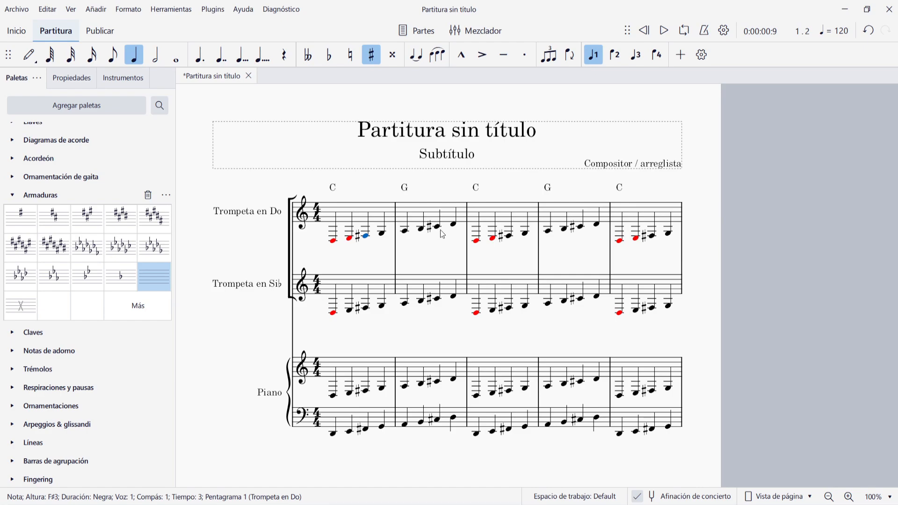
left_click(354, 258)
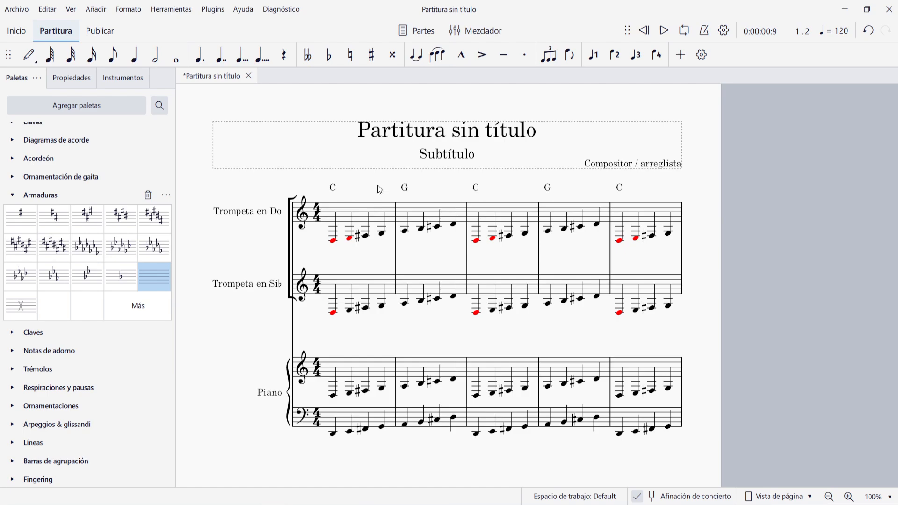
key("ctrl+z")
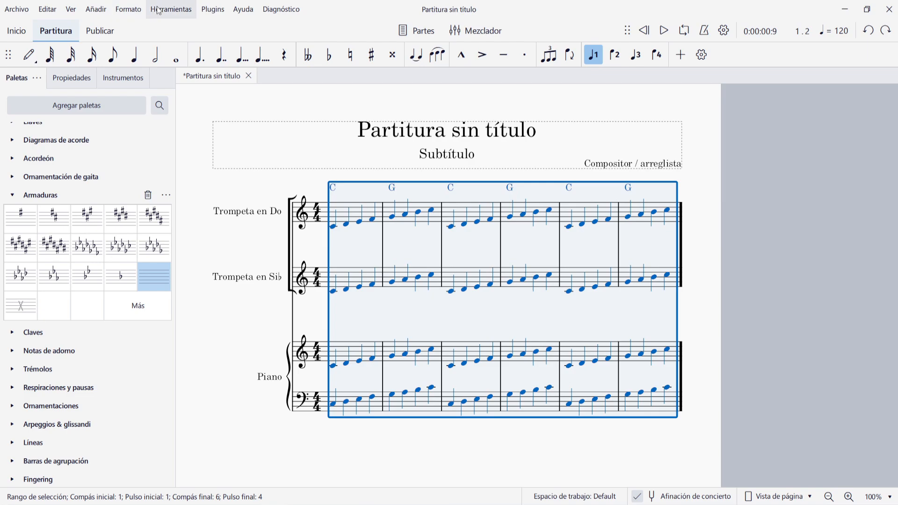
Try transposing the whole score up by a Quinta justa, including key signatures and chord symbols, and undo it
left_click(171, 10)
left_click(176, 28)
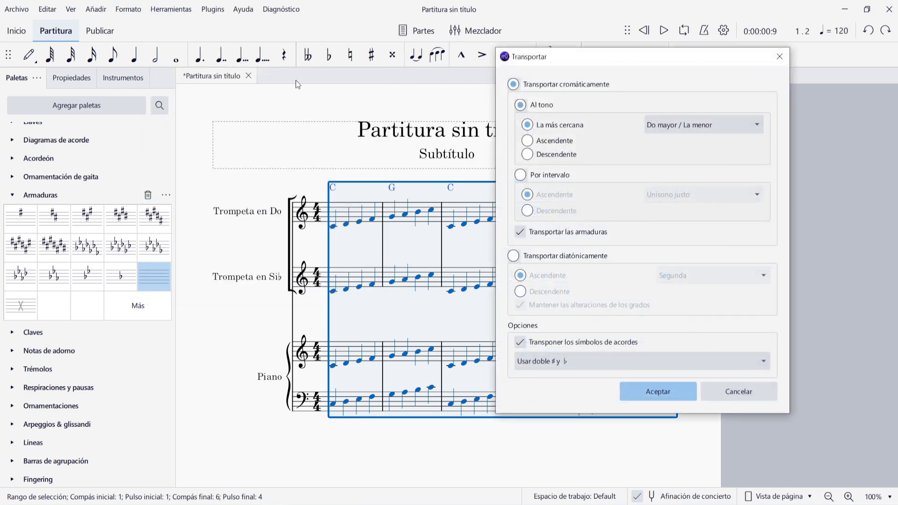
left_click(521, 176)
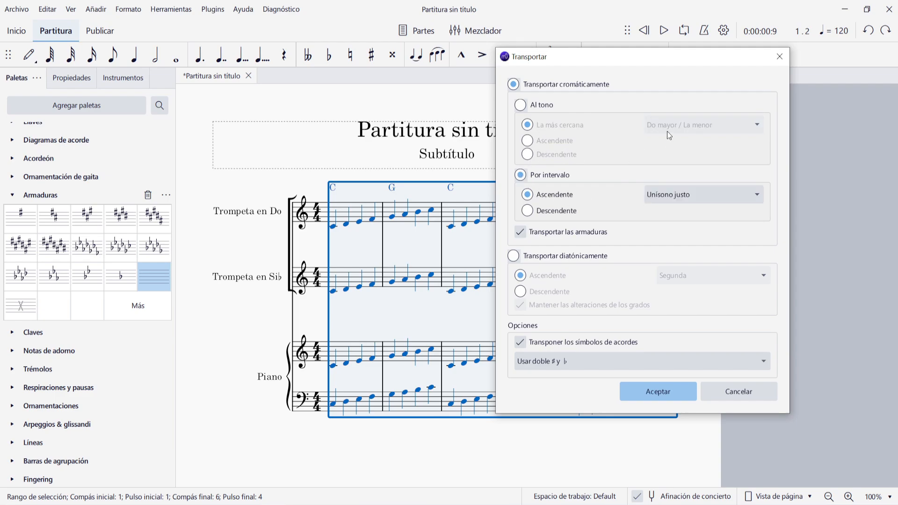
left_click(704, 190)
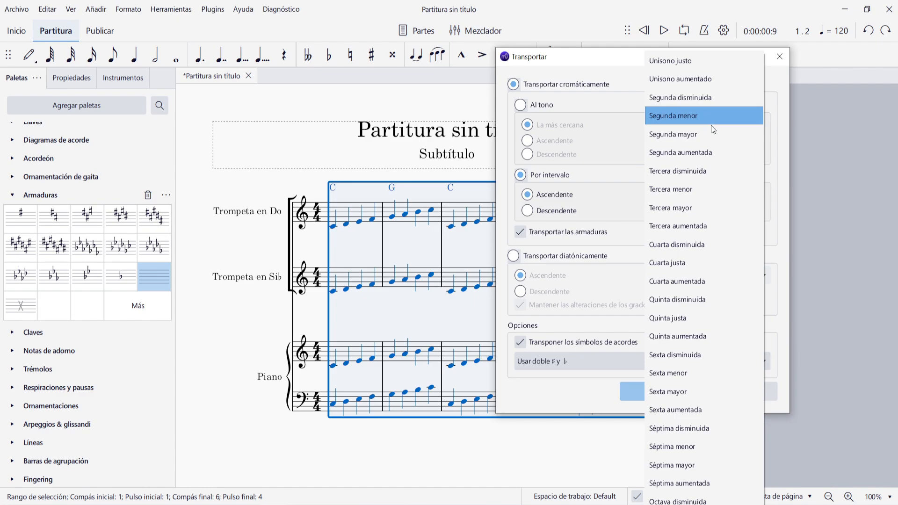
left_click(686, 321)
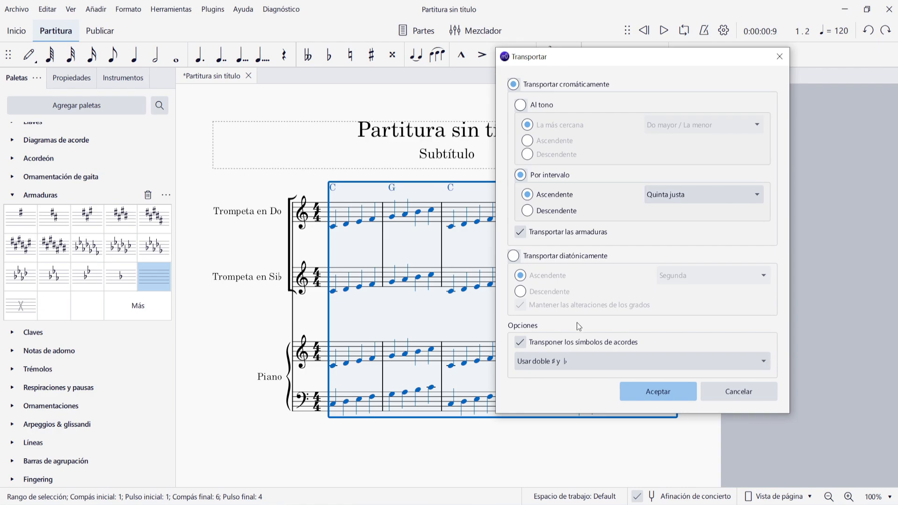
left_click(664, 391)
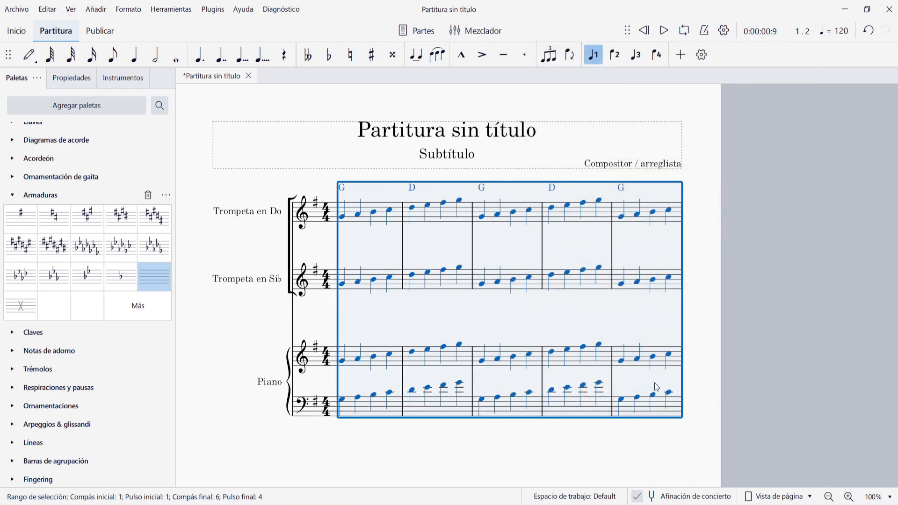
left_click(359, 248)
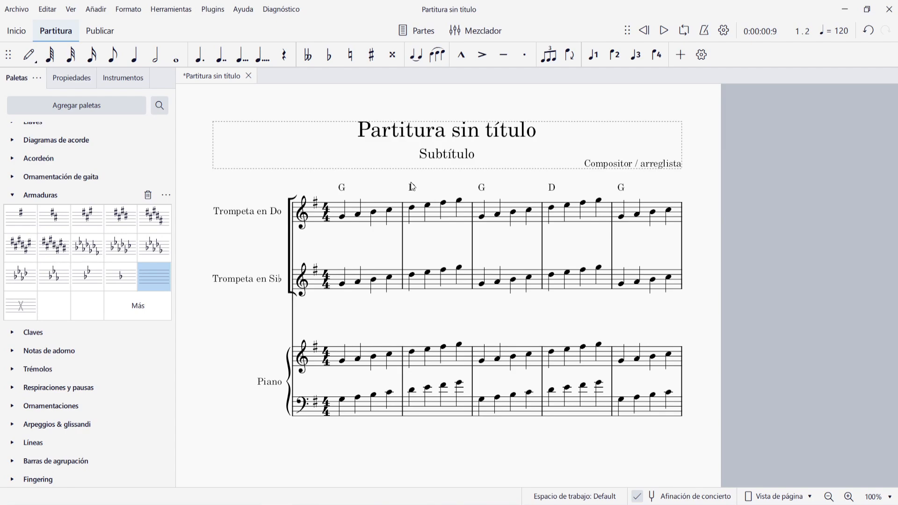
key("ctrl+z")
Transpose the whole score diatonically upward by a Tercera, keeping the degree alterations and including the chord symbols
left_click(170, 9)
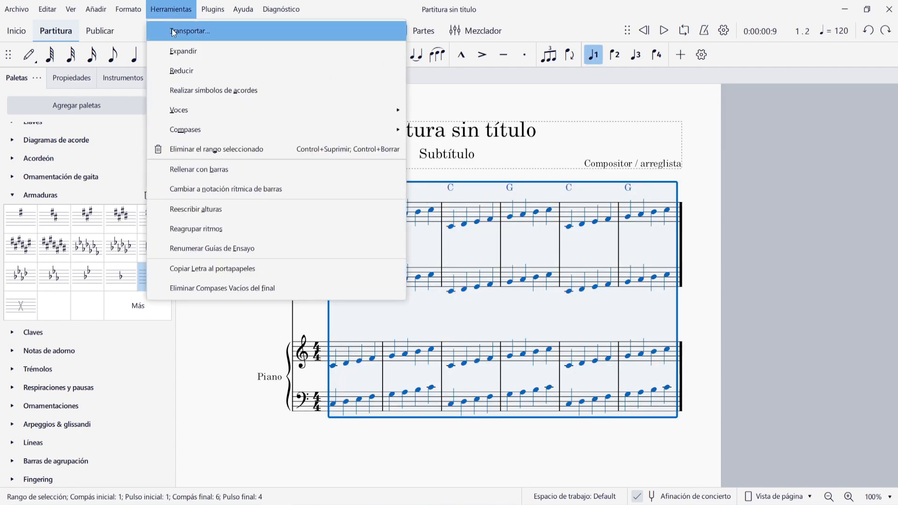
left_click(190, 30)
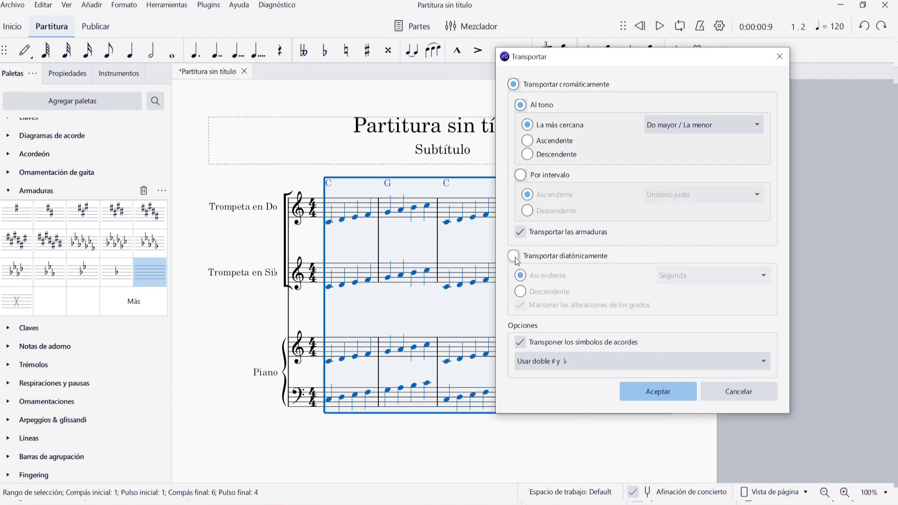
left_click(515, 257)
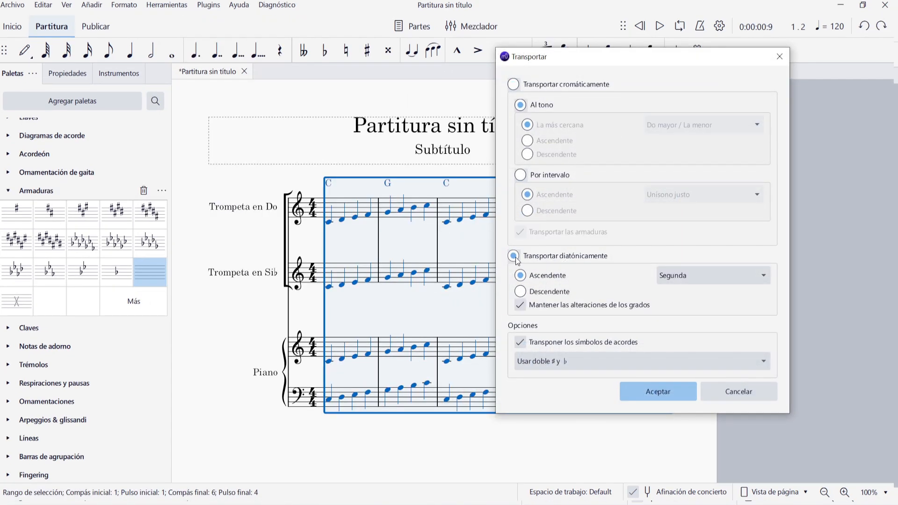
left_click(702, 270)
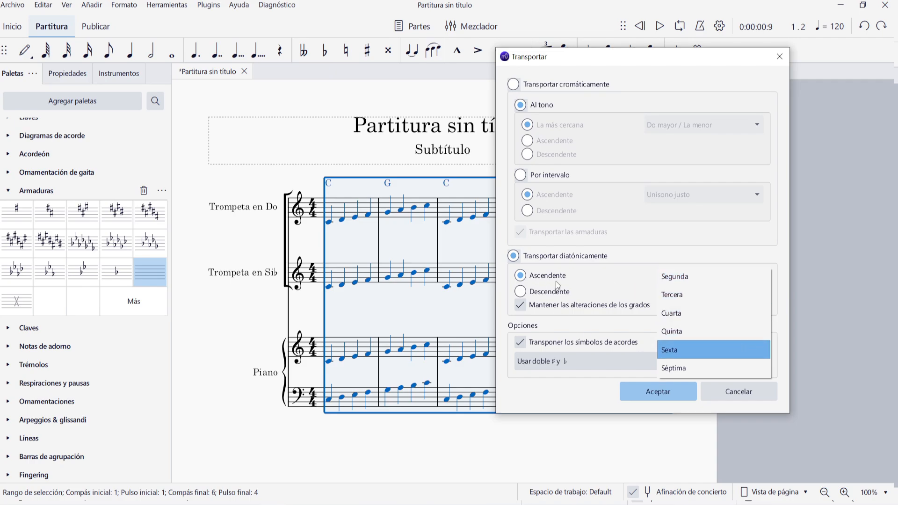
left_click(678, 297)
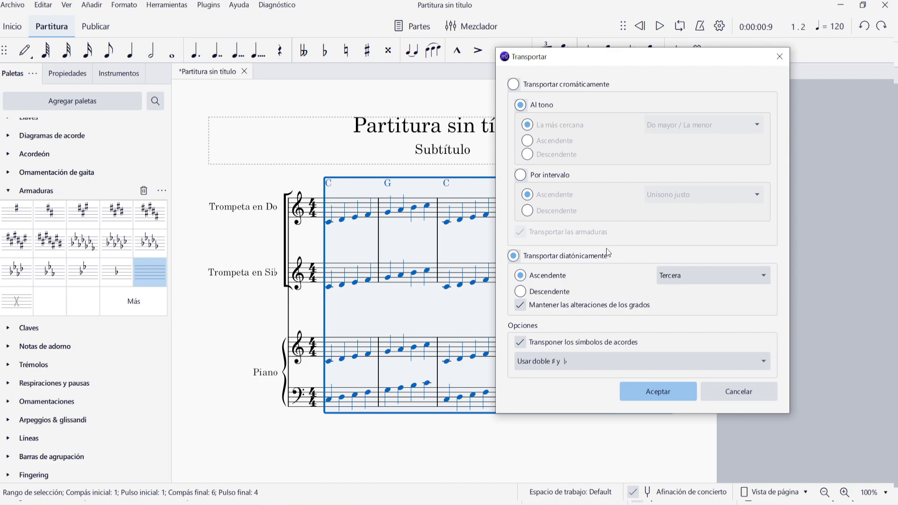
left_click(669, 396)
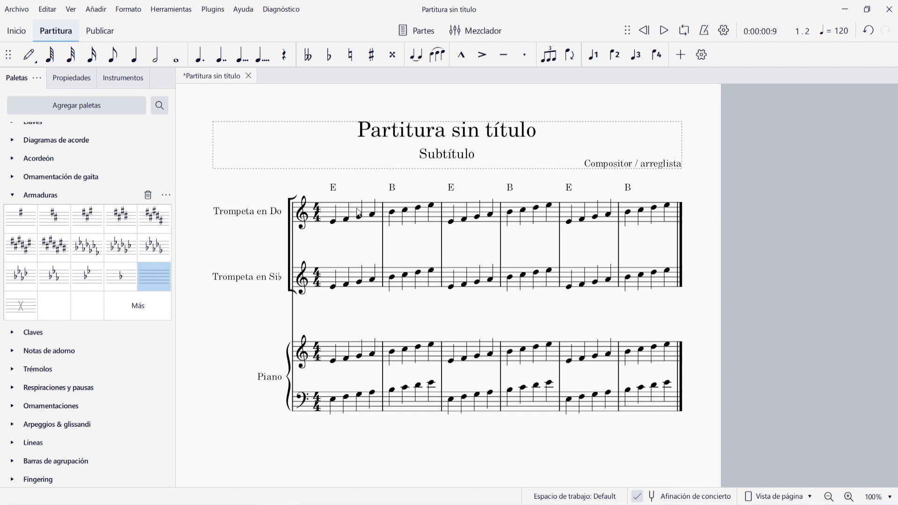
Try raising all six measures of the Trompeta en Do staff by an octave, and undo it
left_click(341, 209)
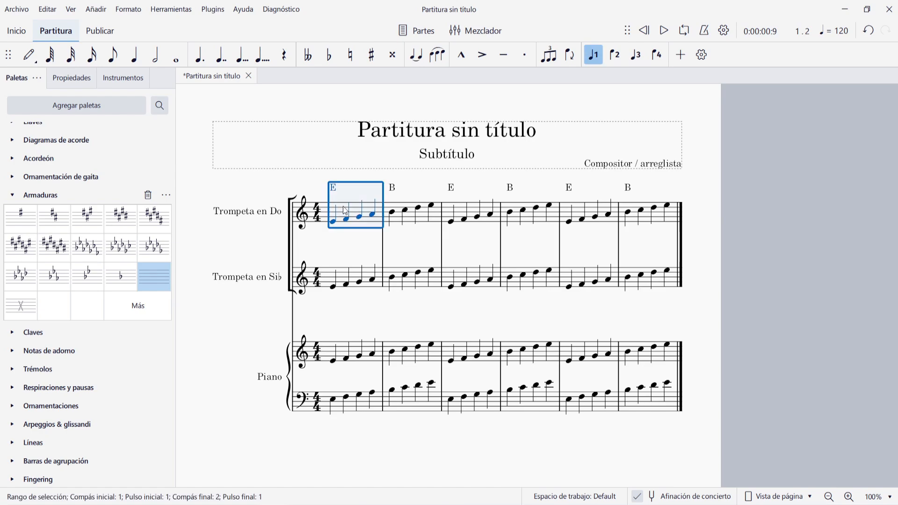
left_click(675, 218, "shift")
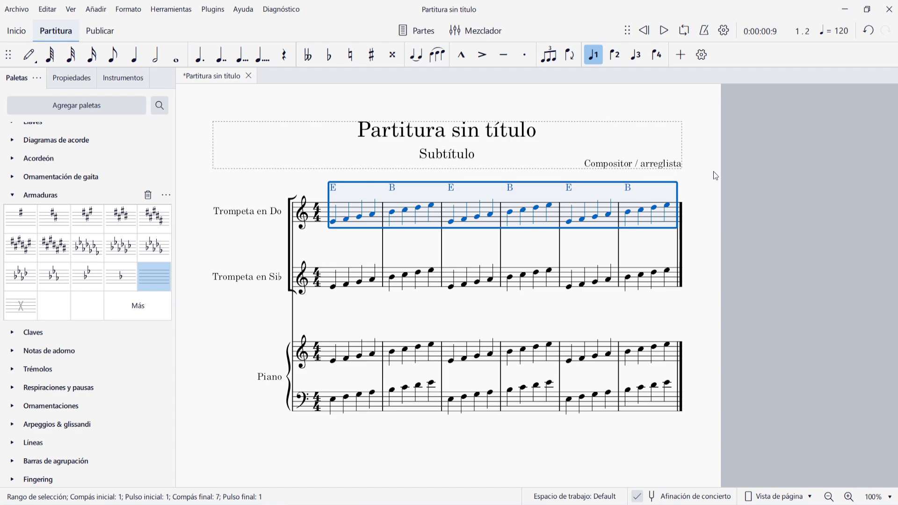
key("ctrl+Up")
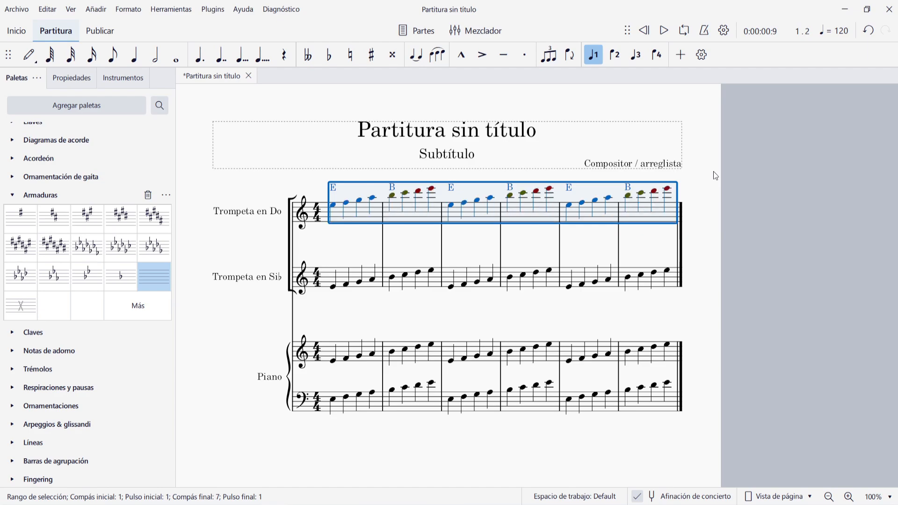
key("Escape")
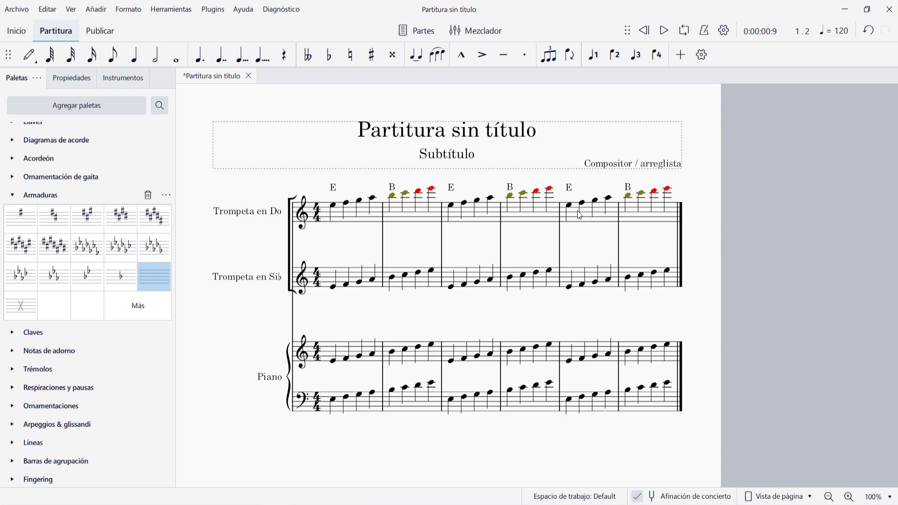
key("ctrl+z")
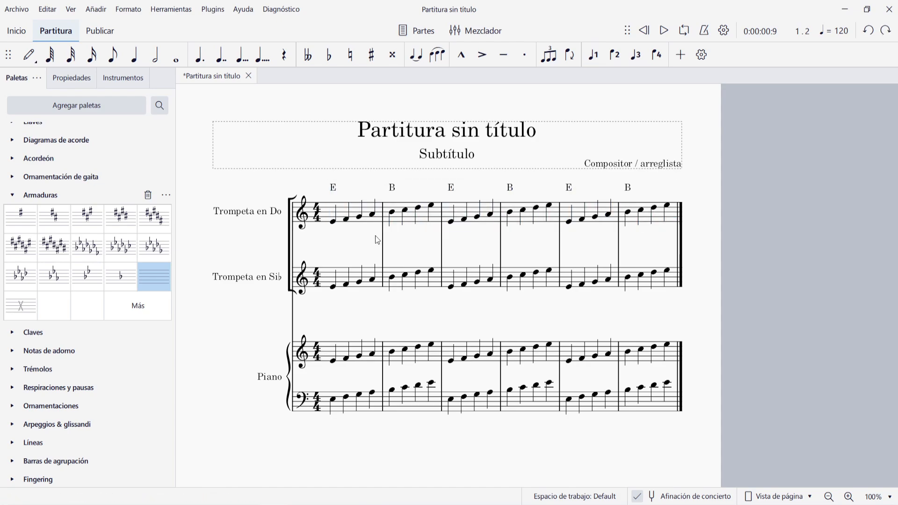
Check the pitch of the third note in the Trompeta en Do's first measure
left_click(335, 226)
left_click(359, 216)
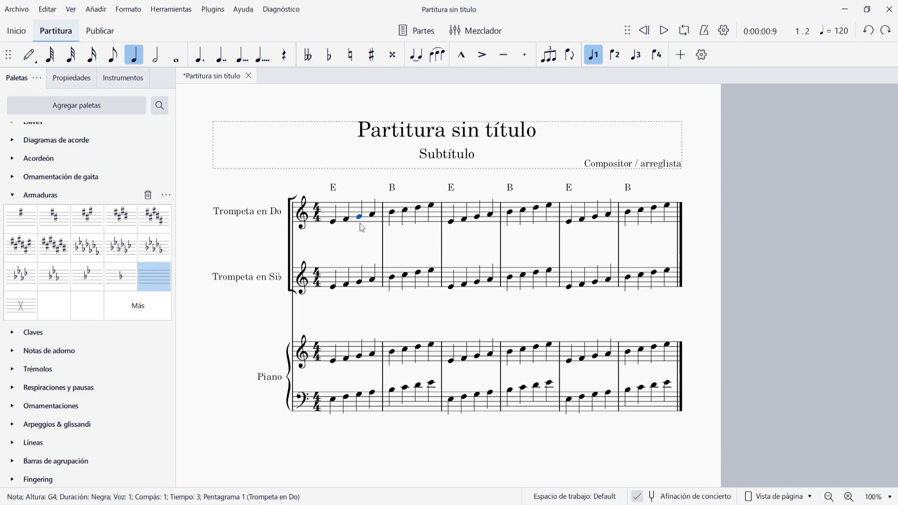
left_click(348, 242)
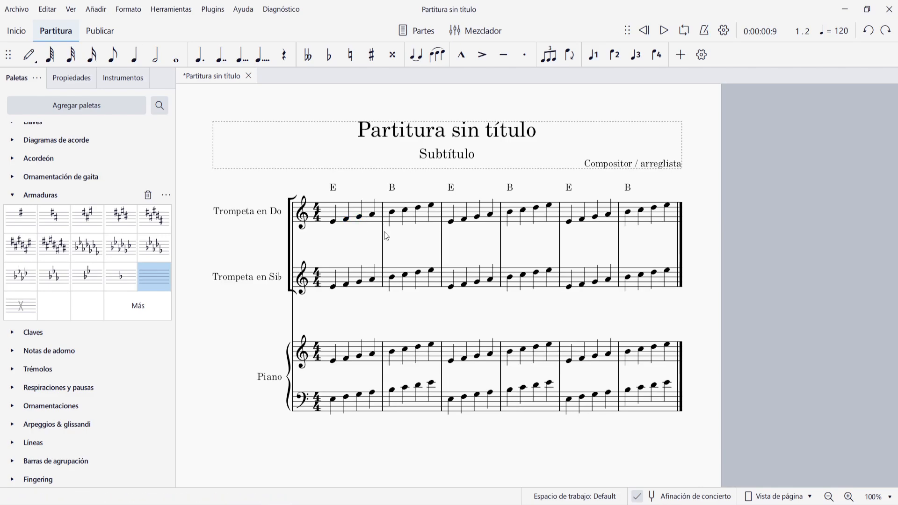
Add an 8va alta line from the Líneas palette over all six measures of the Trompeta en Do staff
left_click(12, 196)
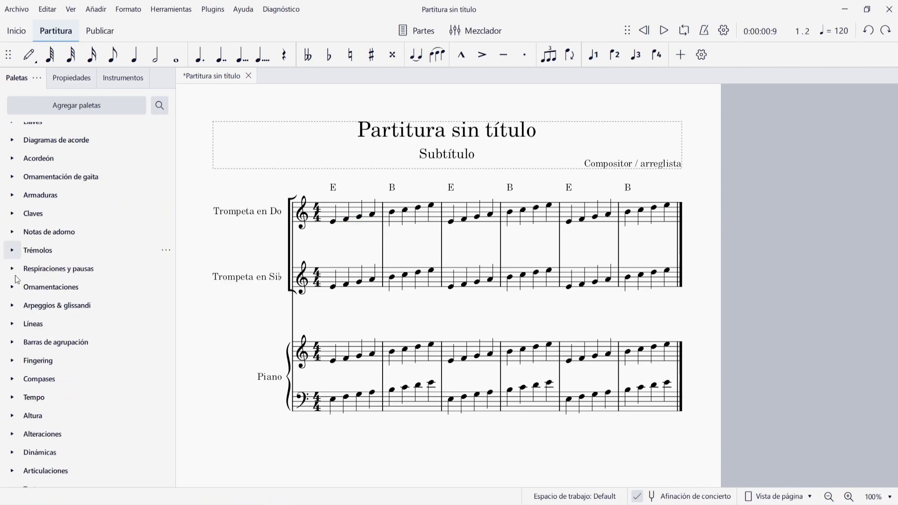
left_click(11, 324)
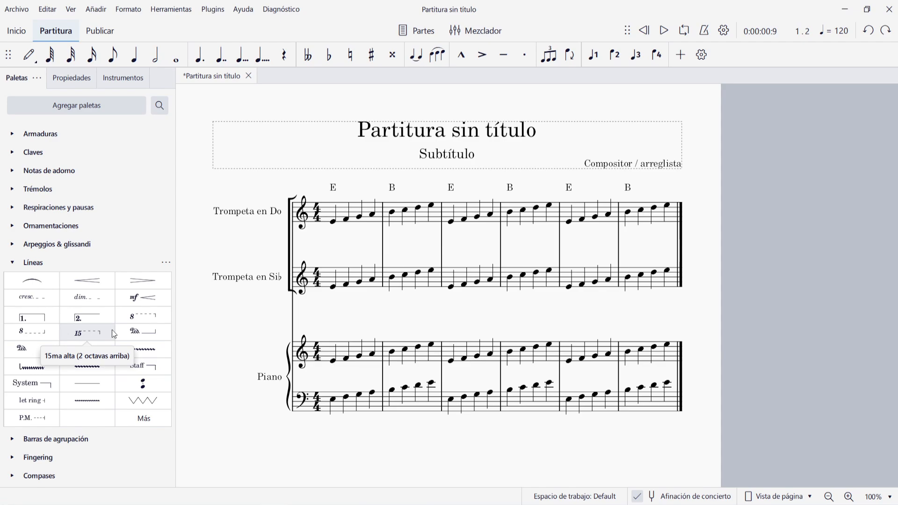
left_click(344, 212)
left_click(648, 218, "shift")
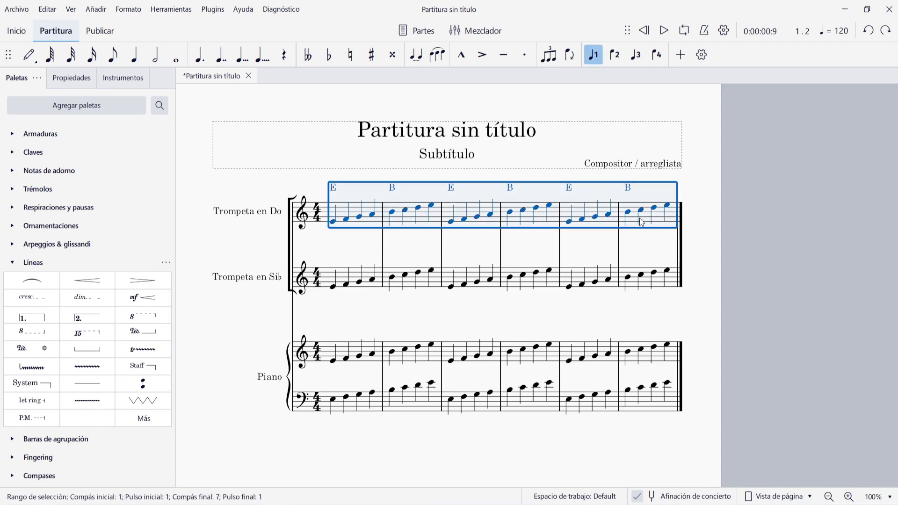
left_click(151, 318)
left_click(344, 244)
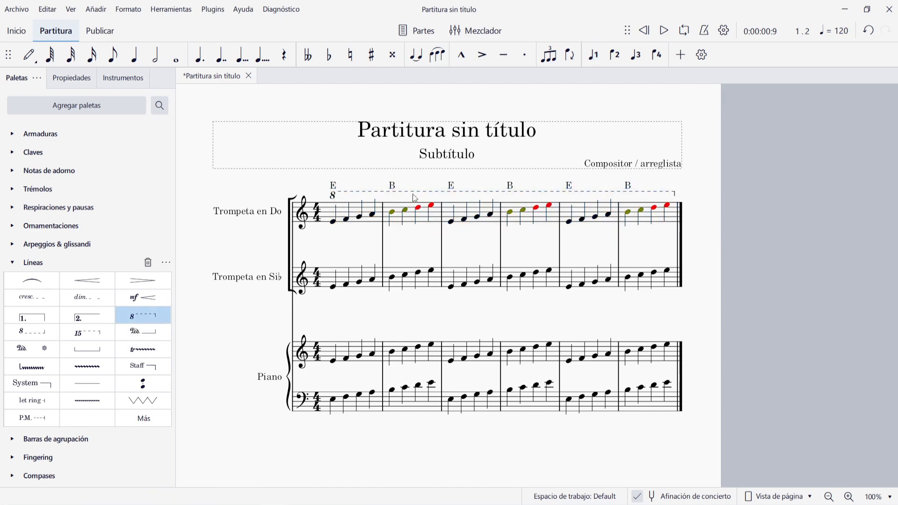
Check the pitches of the Trompeta en Do's first-measure notes under the octave line and inspect the 8va line itself
left_click(334, 223)
key("Right")
key("Right")
key("Right")
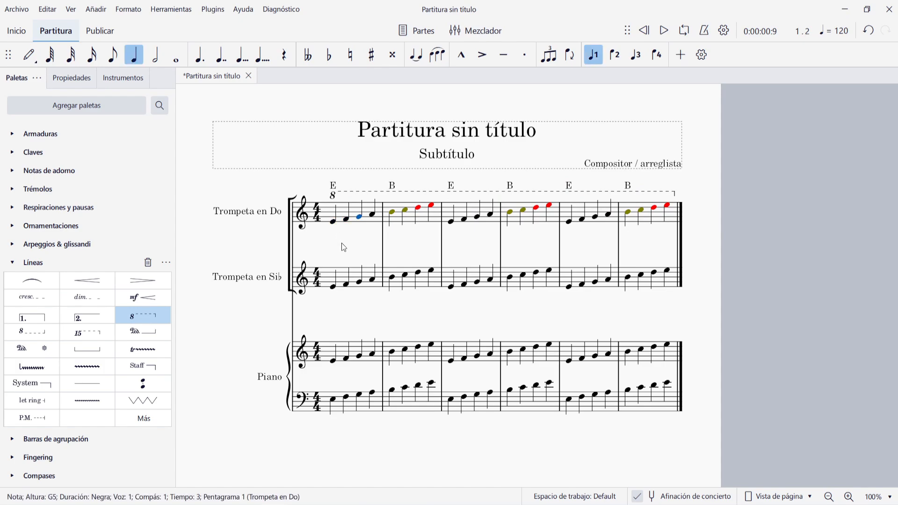
left_click(355, 253)
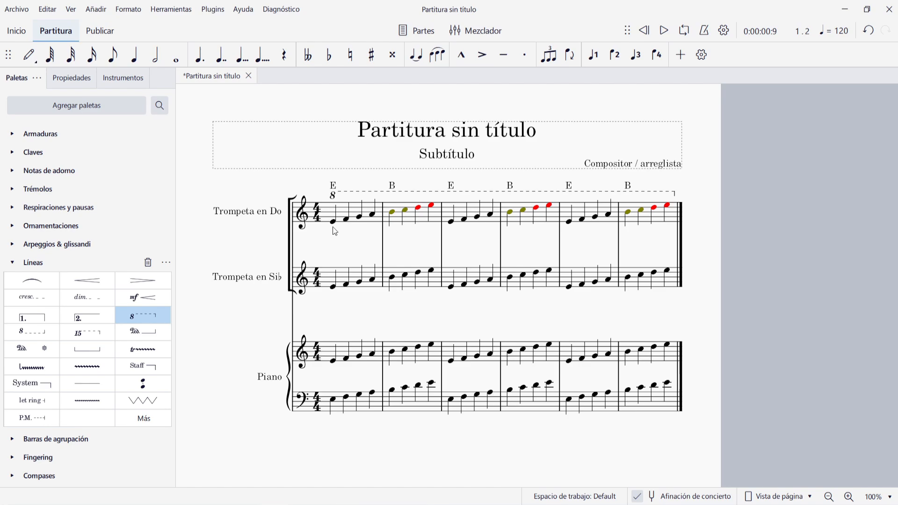
left_click(340, 195)
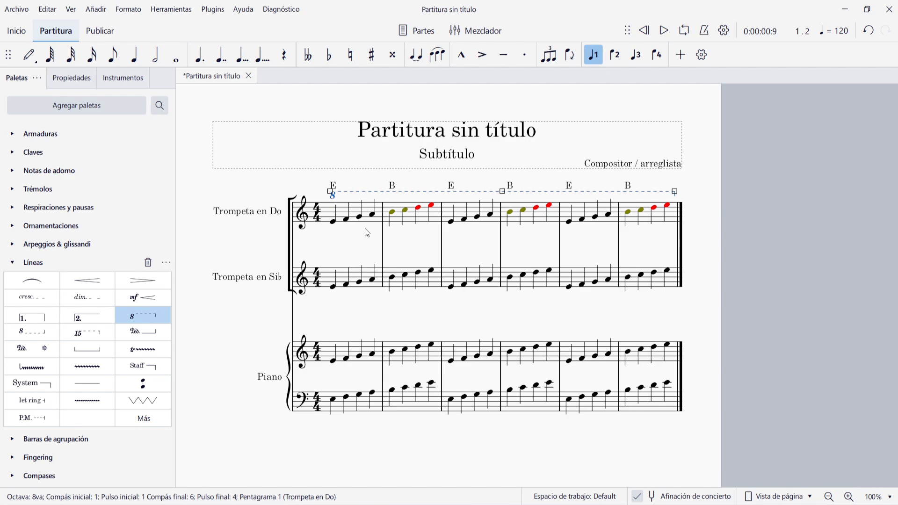
left_click(365, 308)
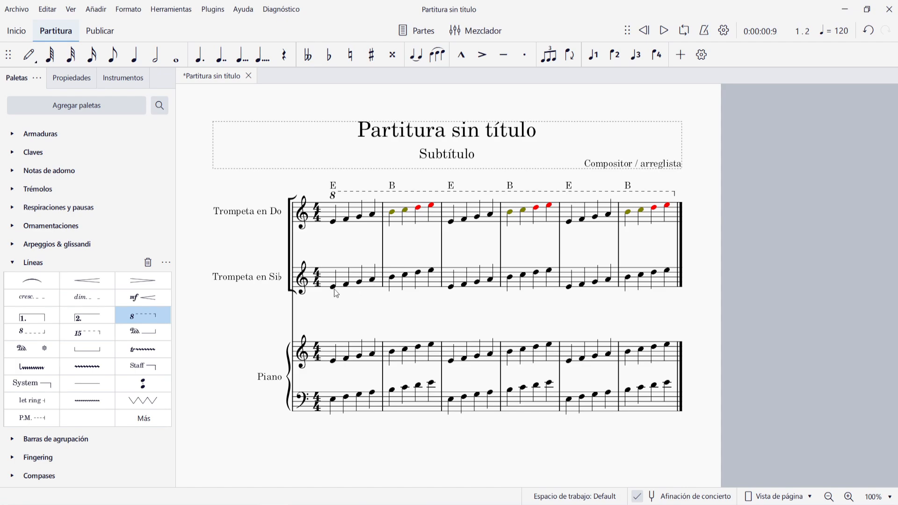
Raise the four notes in the Trompeta en Si♭'s first measure by a semitone
left_click(336, 292)
left_click(374, 284, "shift")
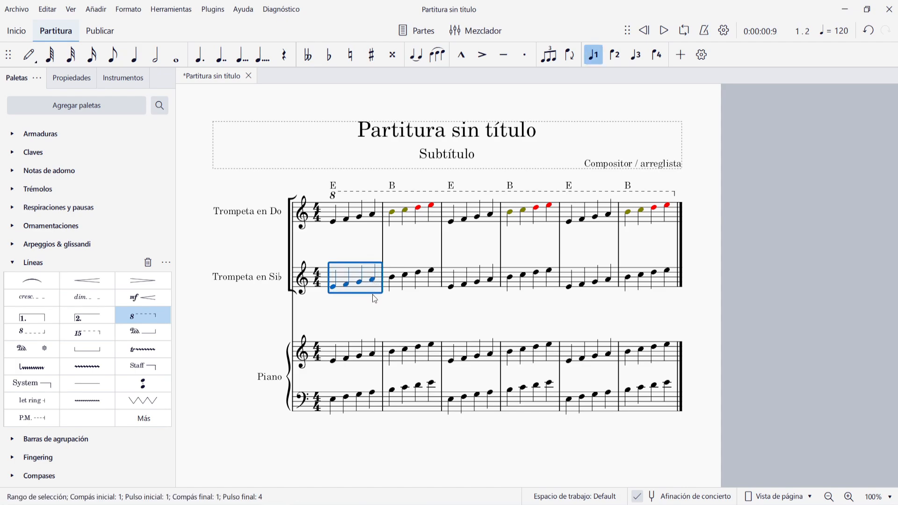
key("Up")
left_click(373, 295)
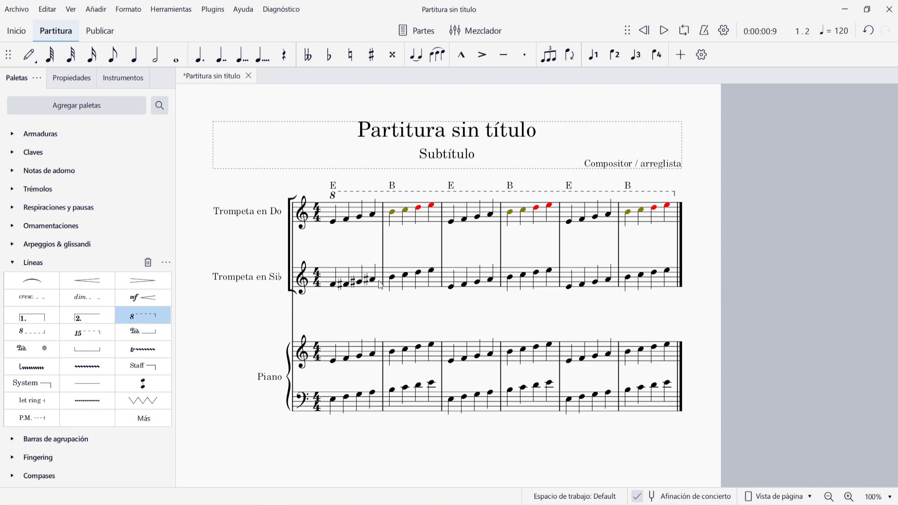
Respell the last three notes of the Trompeta en Si♭'s first measure enharmonically from sharps to flats
left_click(346, 284)
key("j")
left_click(362, 284)
key("j")
left_click(376, 285)
key("j")
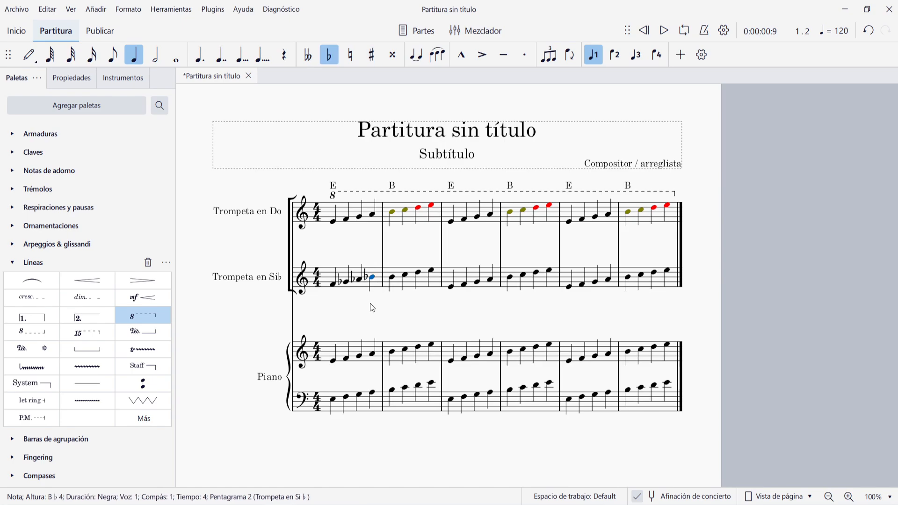
Revert the enharmonic respelling of those three Trompeta en Si♭ notes from flats to sharps
key("ctrl+z")
key("Down")
key("Left")
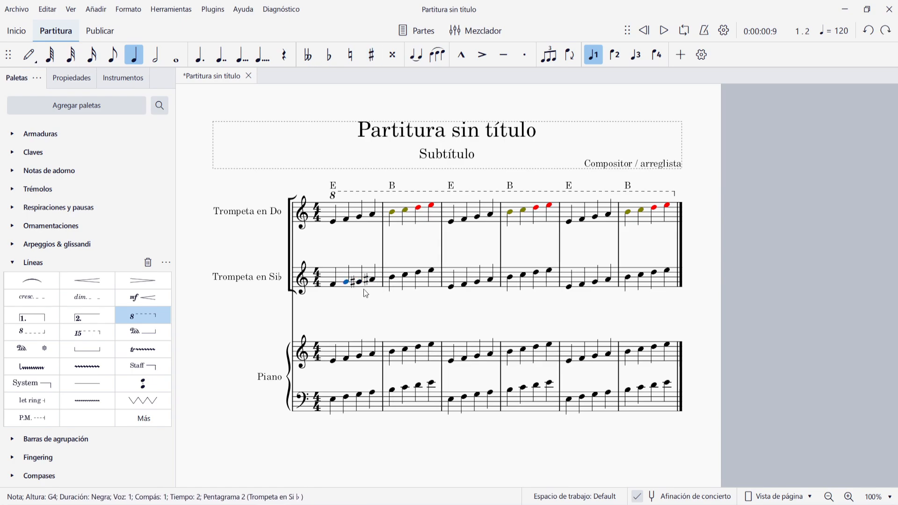
key("j")
key("Escape")
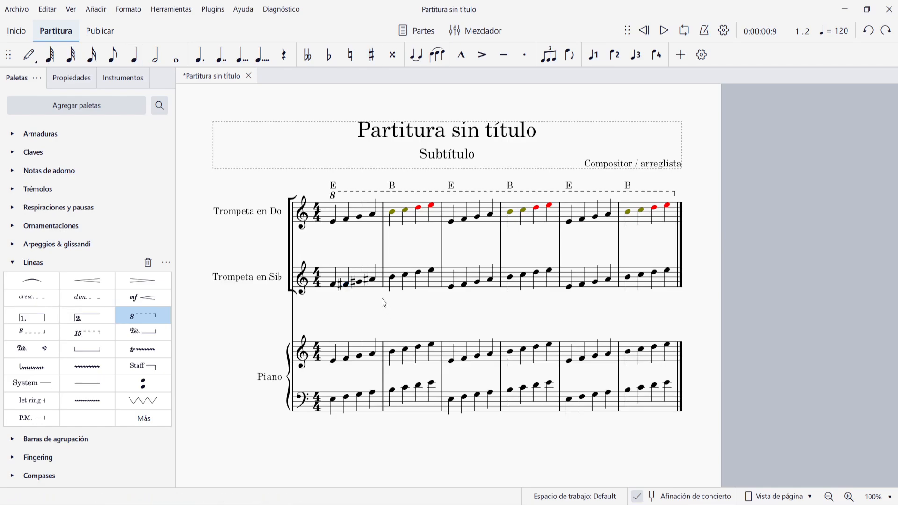
Respell all four notes of the Trompeta en Si♭'s first measure enharmonically at once
left_click(342, 271)
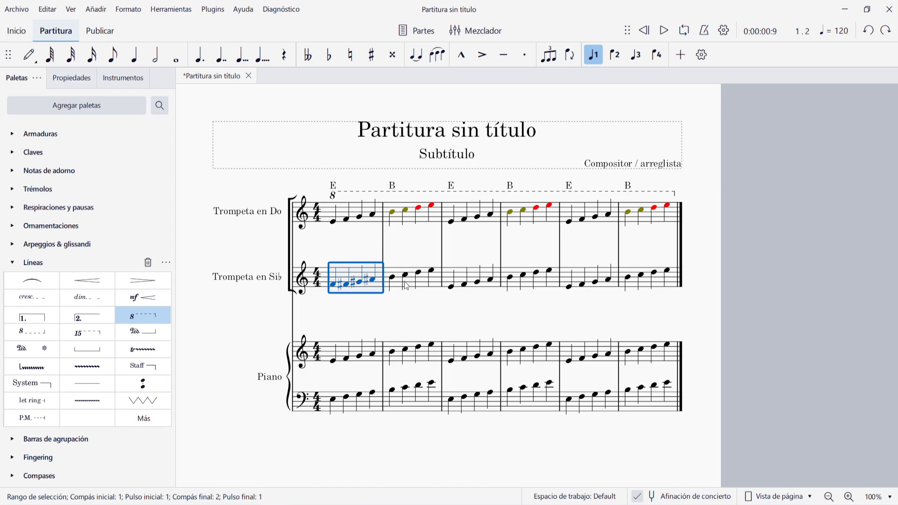
key("j")
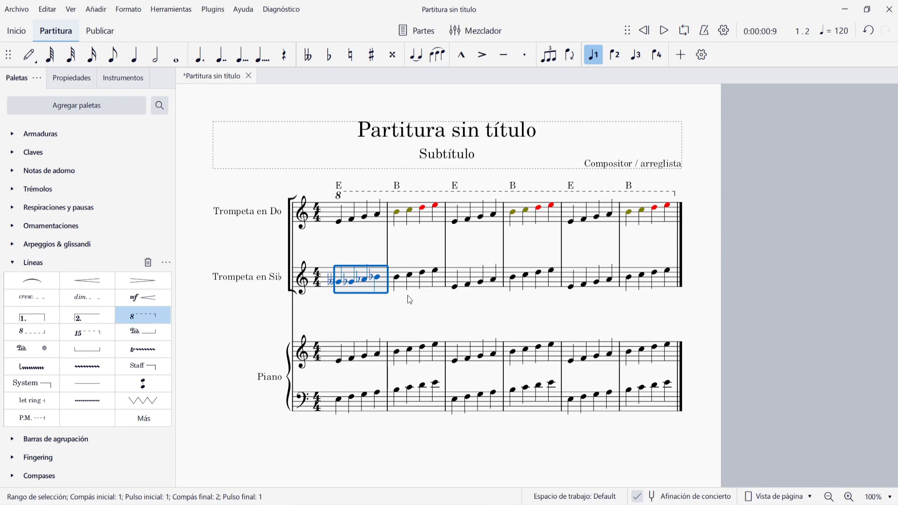
left_click(343, 293)
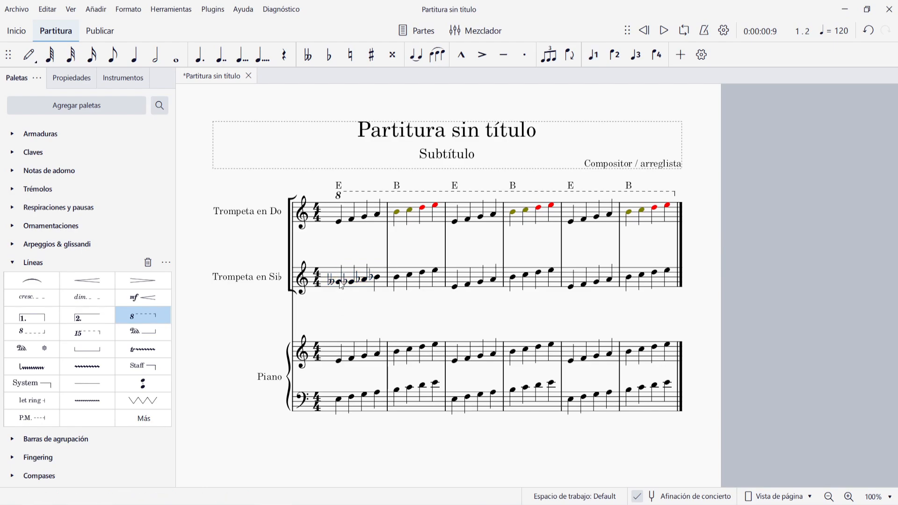
Cycle the first Trompeta en Si♭ note through its enharmonic spellings, ending on E♯
left_click(340, 282)
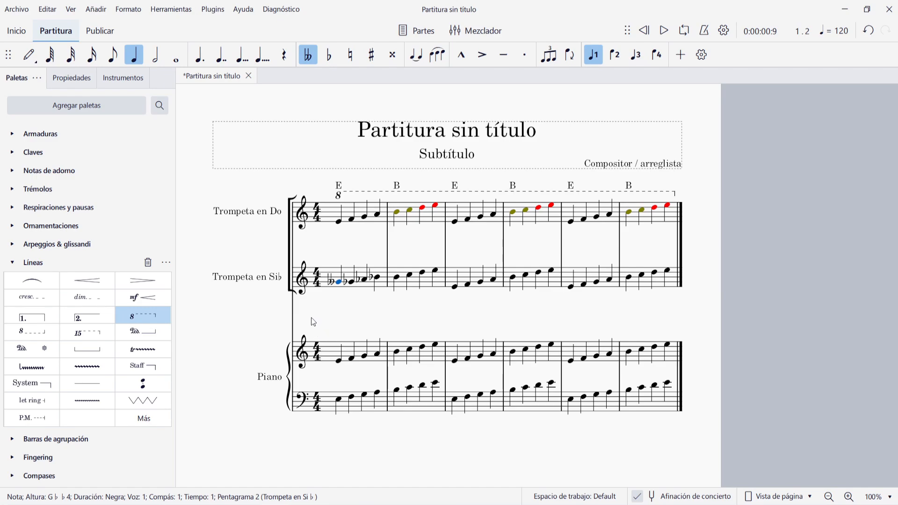
key("j")
key("j")
key("j")
key("j")
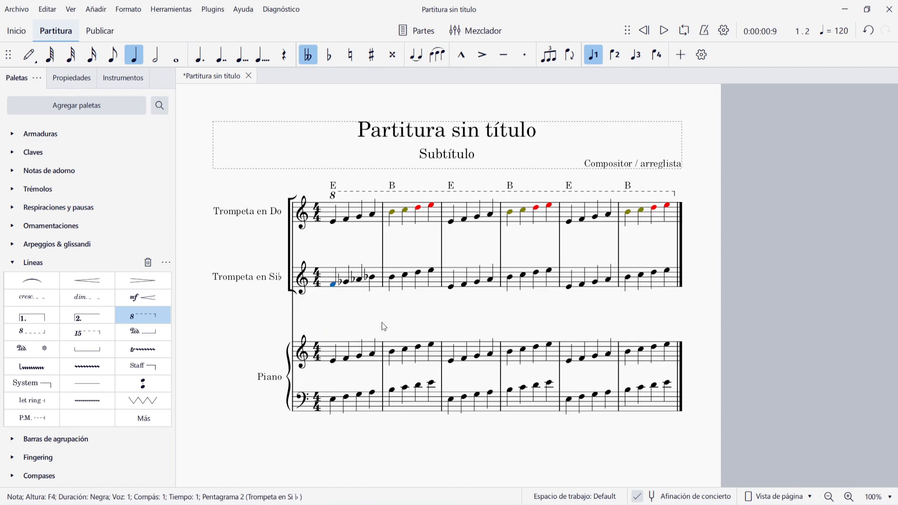
key("j")
key("j")
key("j")
key("j")
key("j")
key("j")
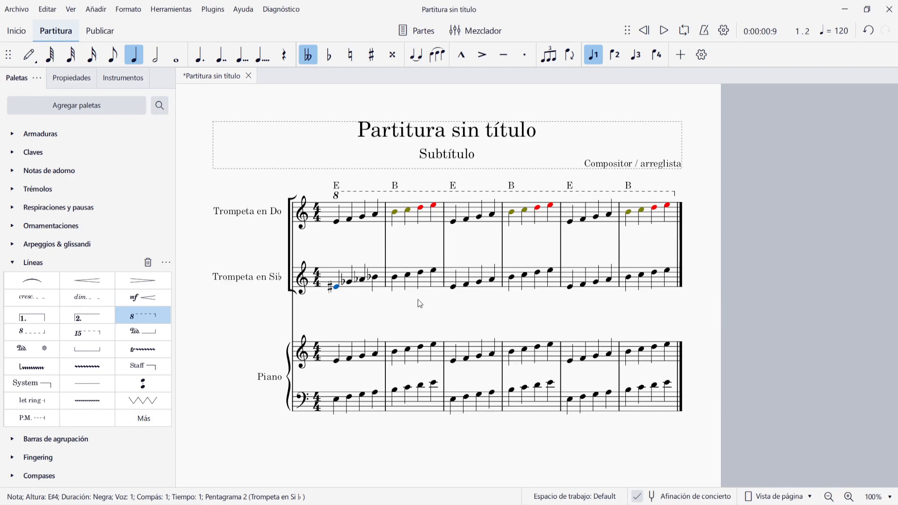
Rewrite the pitch spellings of the entire score with Reescribir alturas
key("ctrl+a")
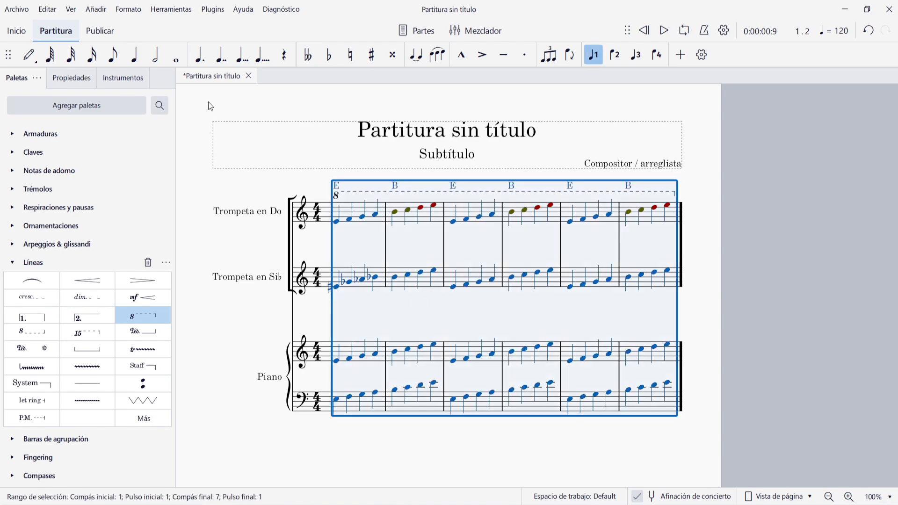
left_click(170, 10)
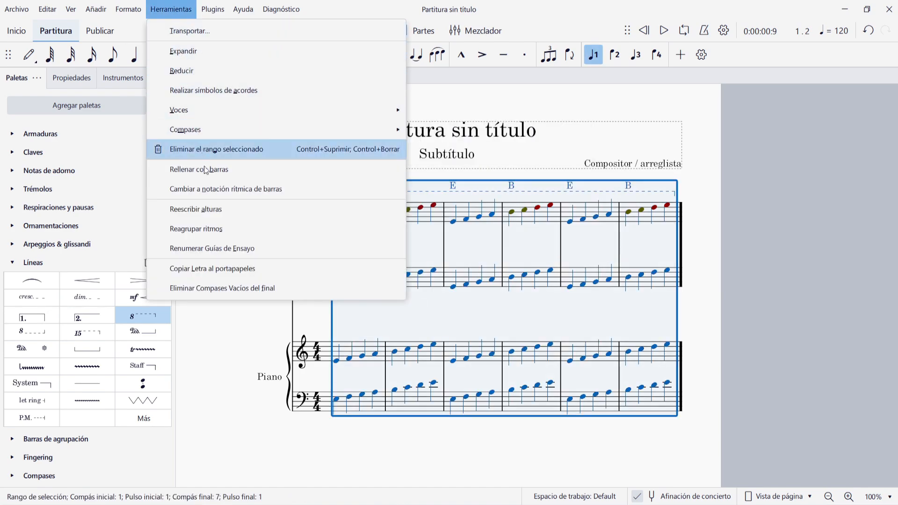
left_click(201, 214)
left_click(346, 307)
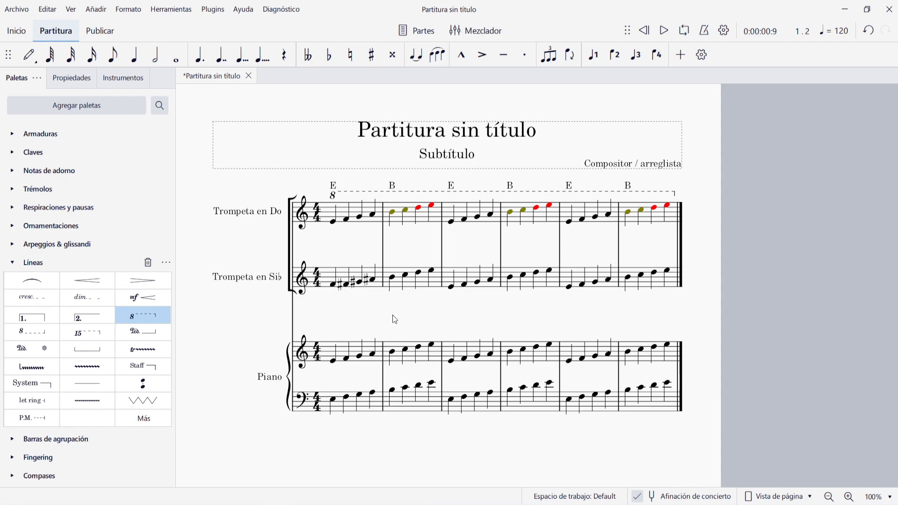
Apply the seven-flat key signature to all staves starting at the first measure
left_click(338, 284)
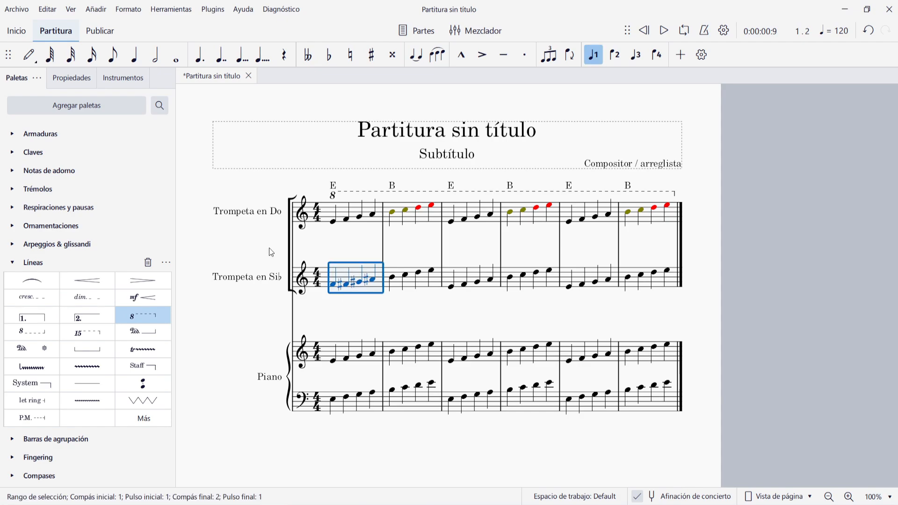
left_click(10, 263)
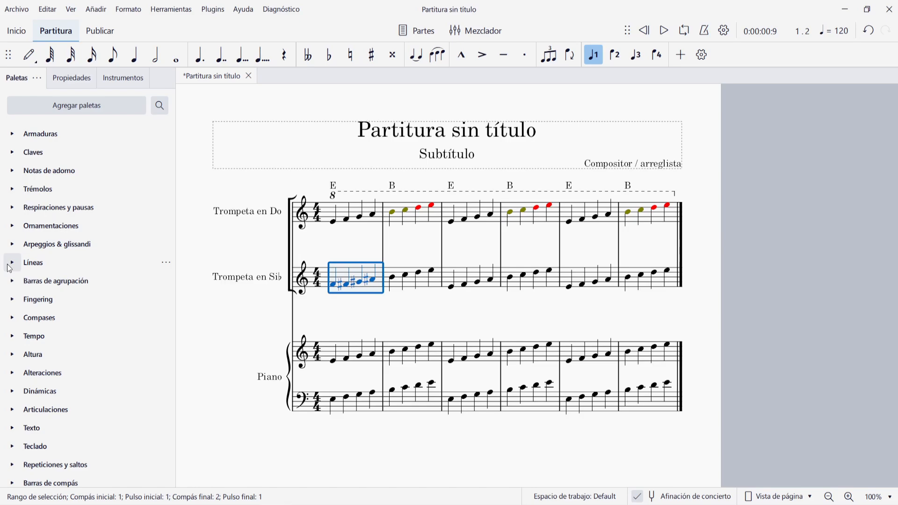
left_click(13, 135)
left_click(87, 185)
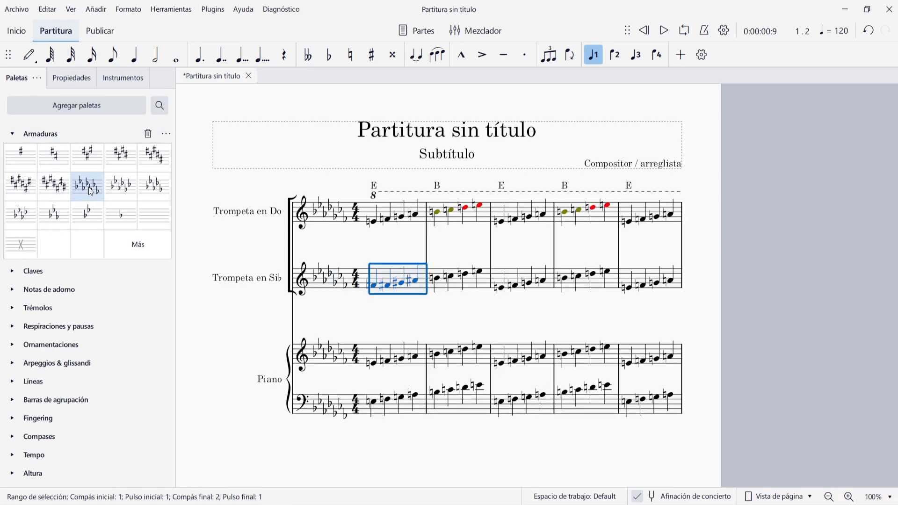
Rewrite the whole score's pitch spellings for the seven-flat key with Reescribir alturas, and select the Trompeta en Si♭'s first measure
key("ctrl+a")
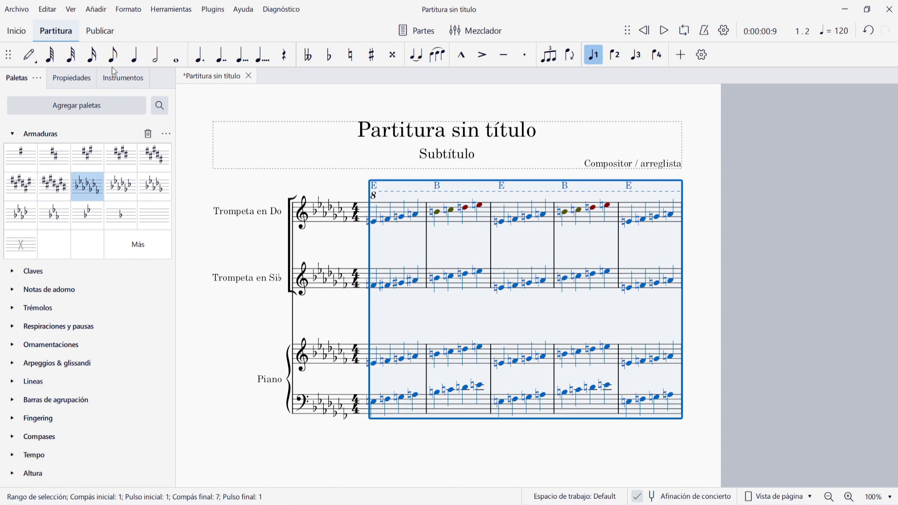
left_click(174, 9)
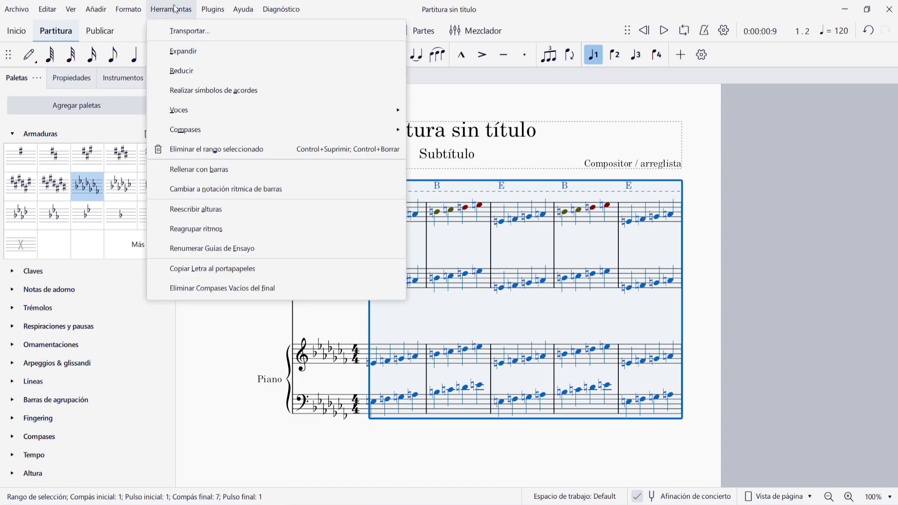
left_click(207, 209)
left_click(401, 276)
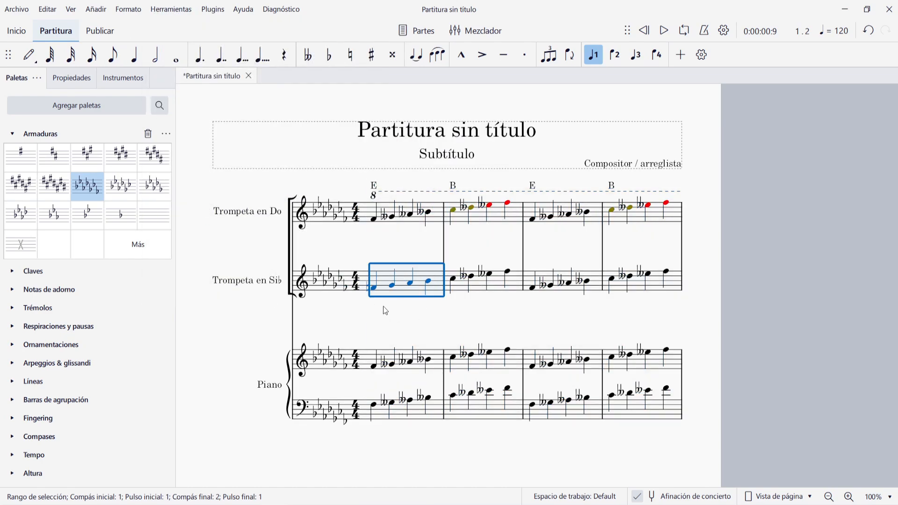